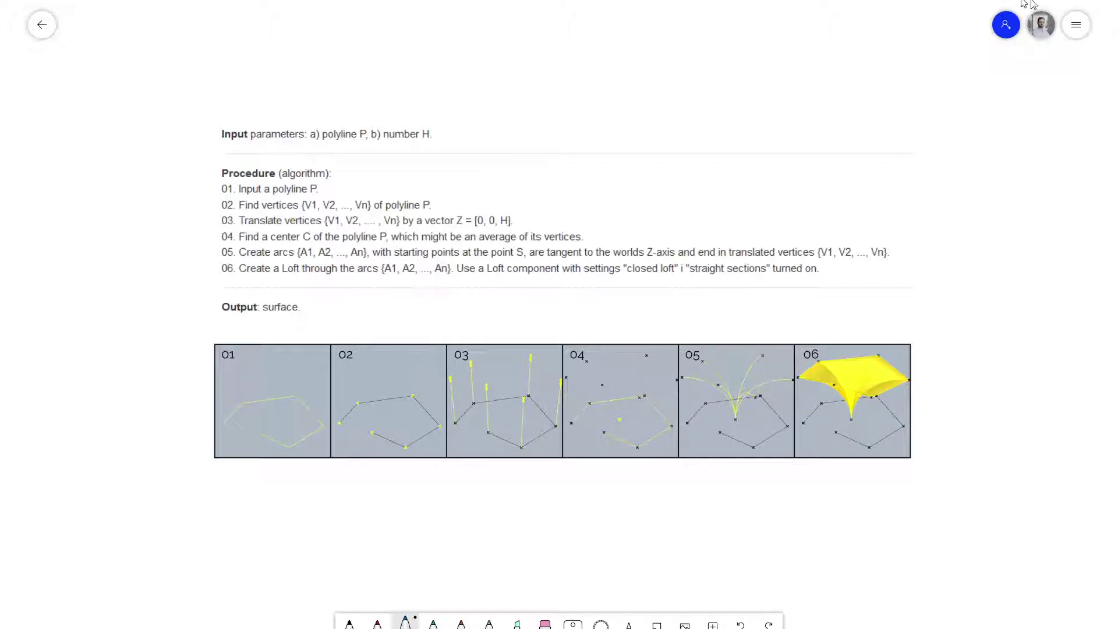
# Switch to Rhino and draw a closed seven-point polyline on the ground plane in Perspective.
pyautogui.moveTo(787, 628)
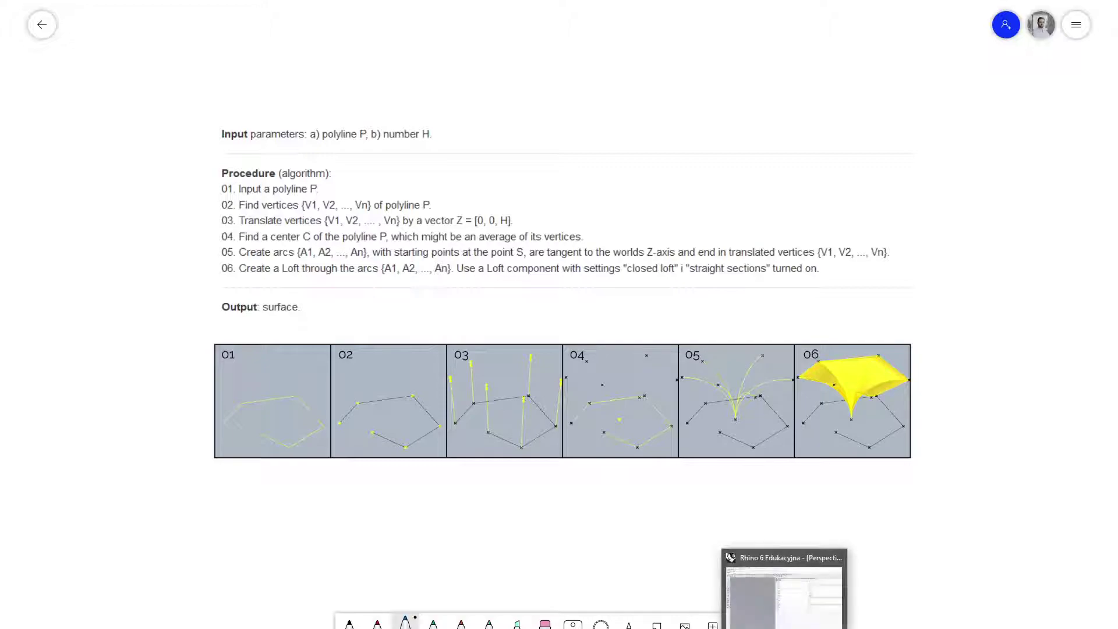
pyautogui.click(784, 594)
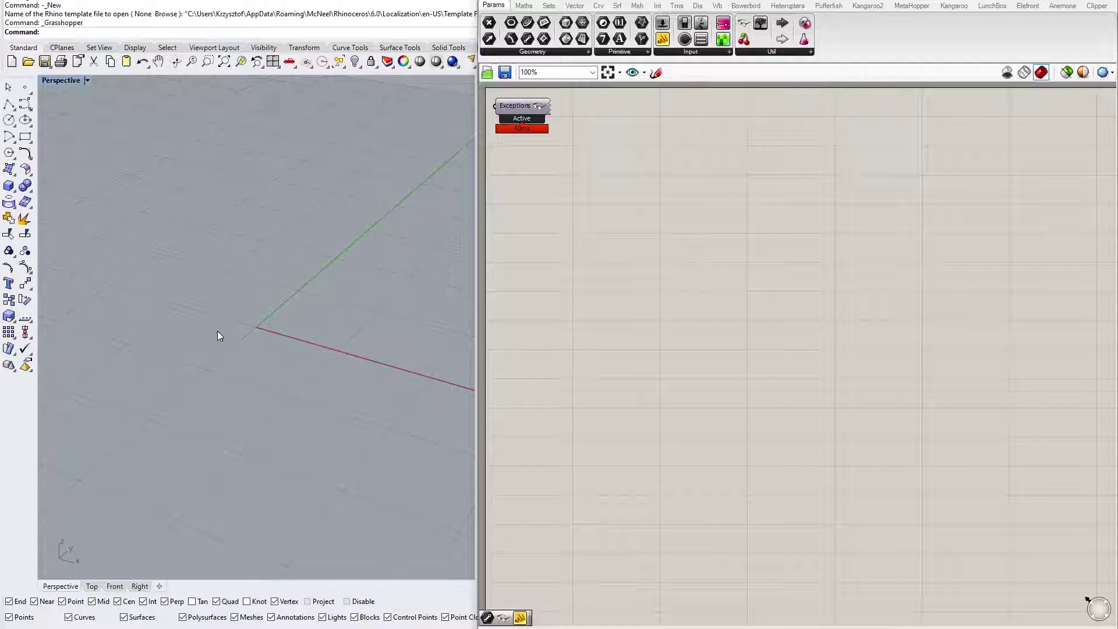
pyautogui.click(9, 104)
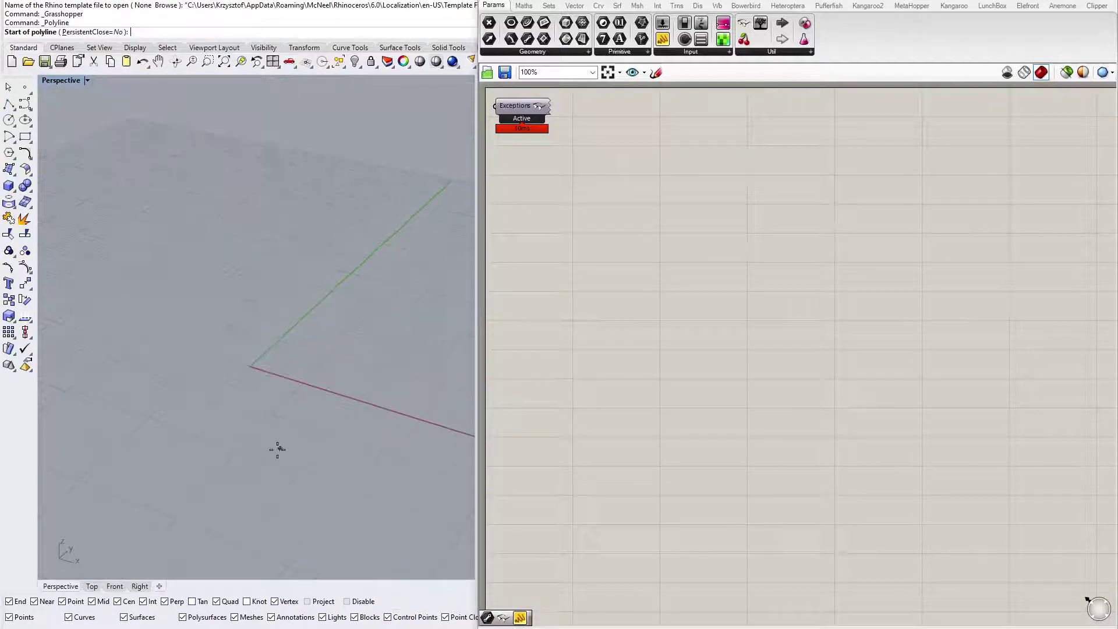
pyautogui.click(280, 447)
pyautogui.click(172, 424)
pyautogui.click(150, 353)
pyautogui.click(244, 299)
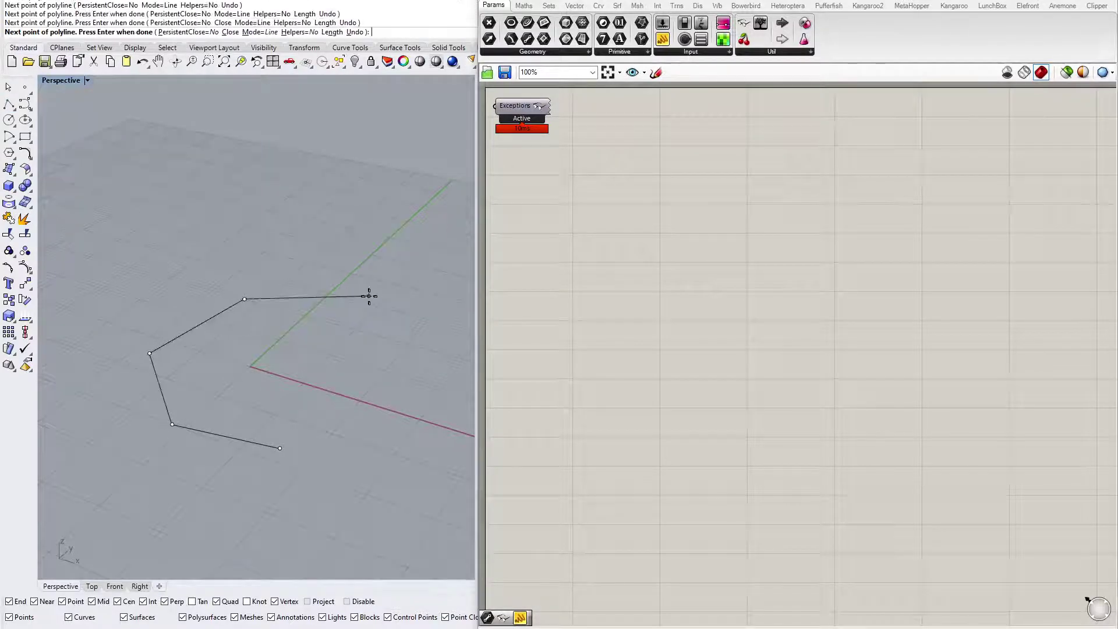
pyautogui.click(372, 299)
pyautogui.click(393, 377)
pyautogui.click(317, 384)
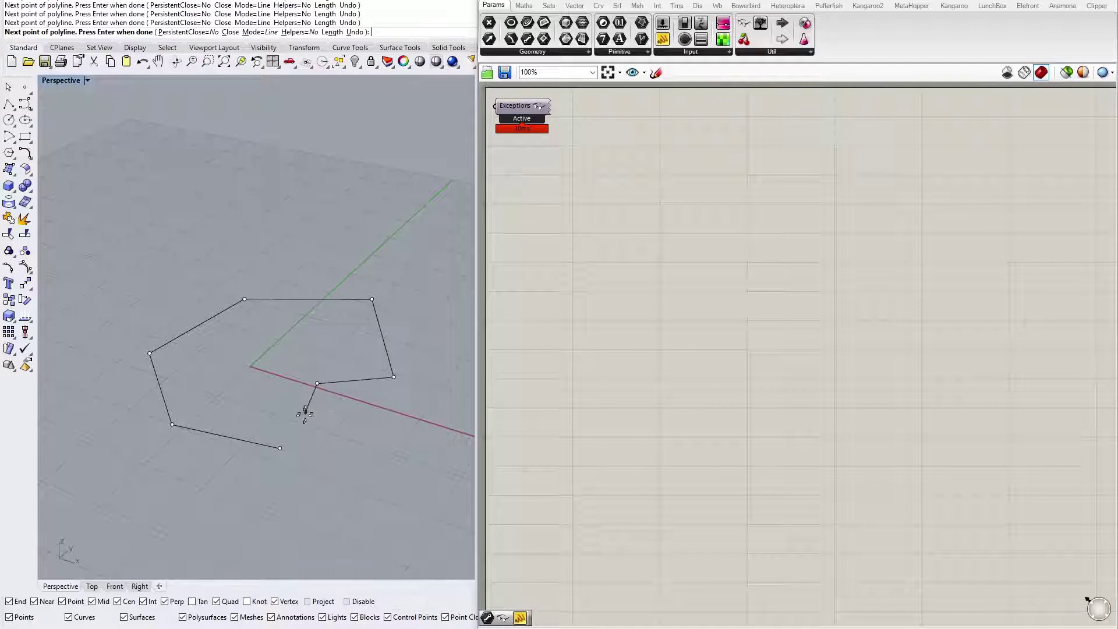
pyautogui.click(280, 448)
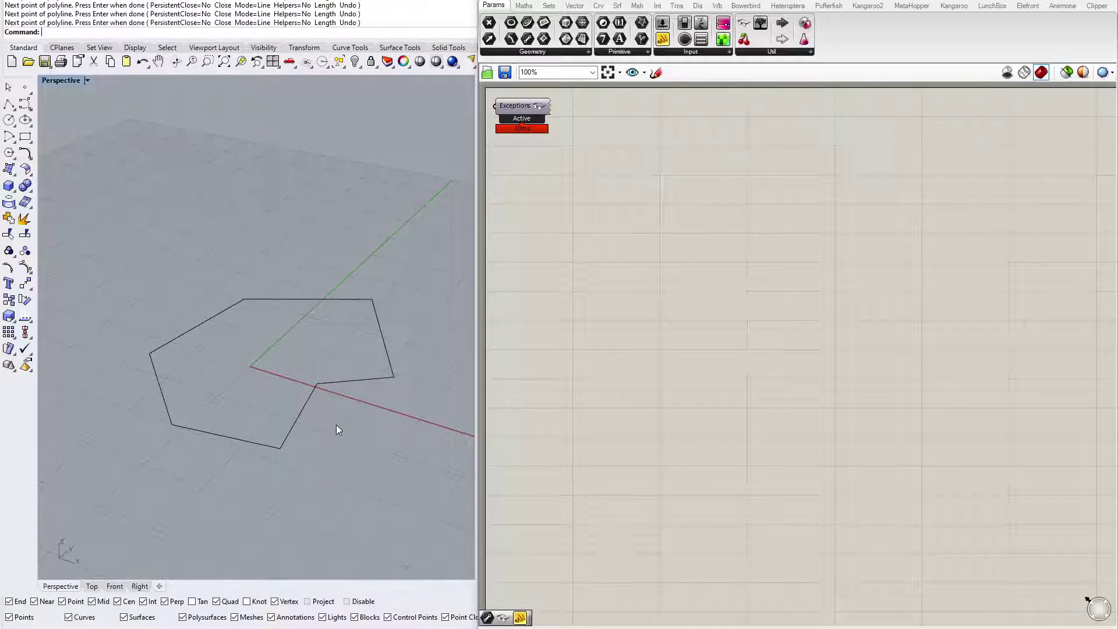
pyautogui.moveTo(337, 424); pyautogui.dragTo(336, 391, button='right')
# Place a Curve parameter from the Params tab on the Grasshopper canvas.
pyautogui.click(373, 372)
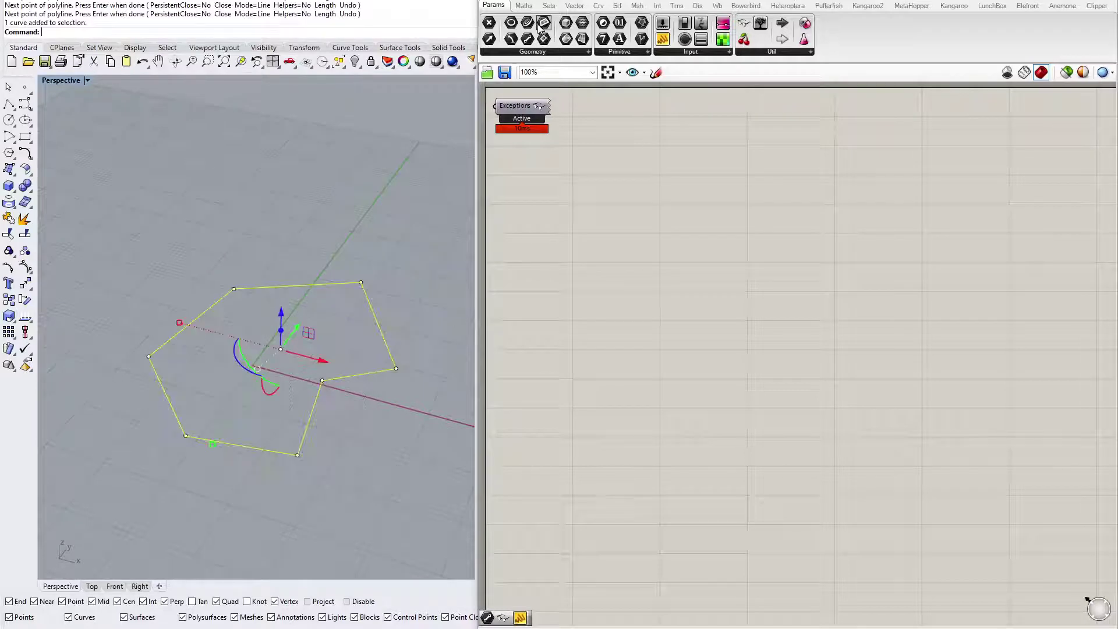
pyautogui.moveTo(528, 23); pyautogui.dragTo(657, 329)
pyautogui.scroll(6, 655, 348)
pyautogui.scroll(-3, 658, 373)
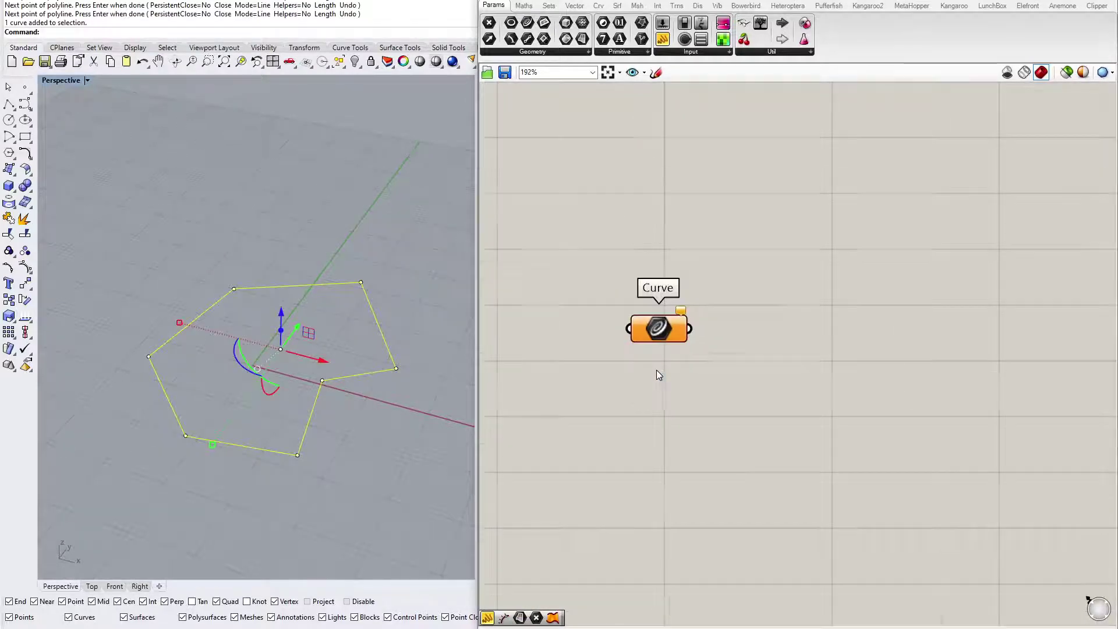
pyautogui.click(405, 321)
pyautogui.scroll(-2, 799, 355)
pyautogui.moveTo(705, 355); pyautogui.dragTo(779, 373, button='right')
pyautogui.moveTo(732, 349); pyautogui.dragTo(798, 338)
pyautogui.scroll(3, 806, 371)
# Set the Curve parameter to reference the drawn polyline with Set one Curve.
pyautogui.click(380, 328)
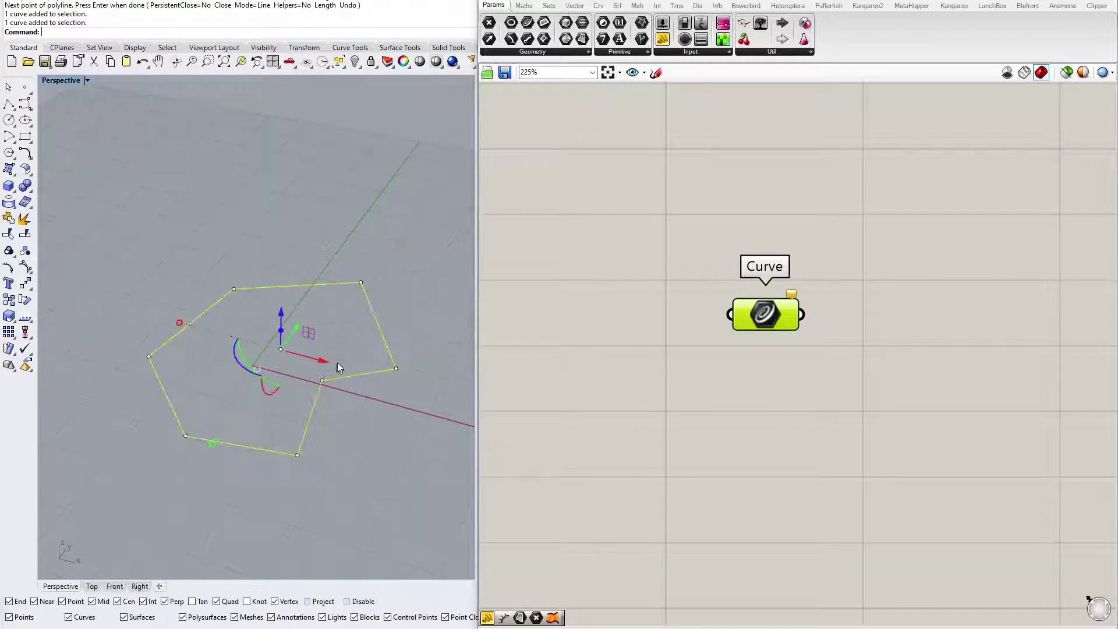
pyautogui.rightClick(755, 313)
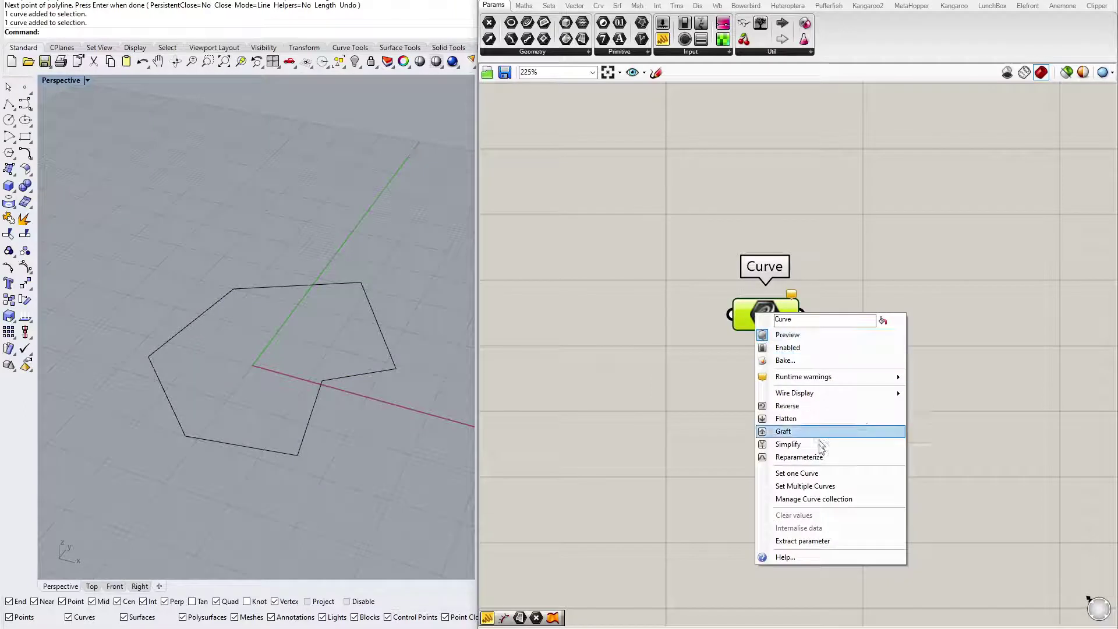
pyautogui.click(829, 474)
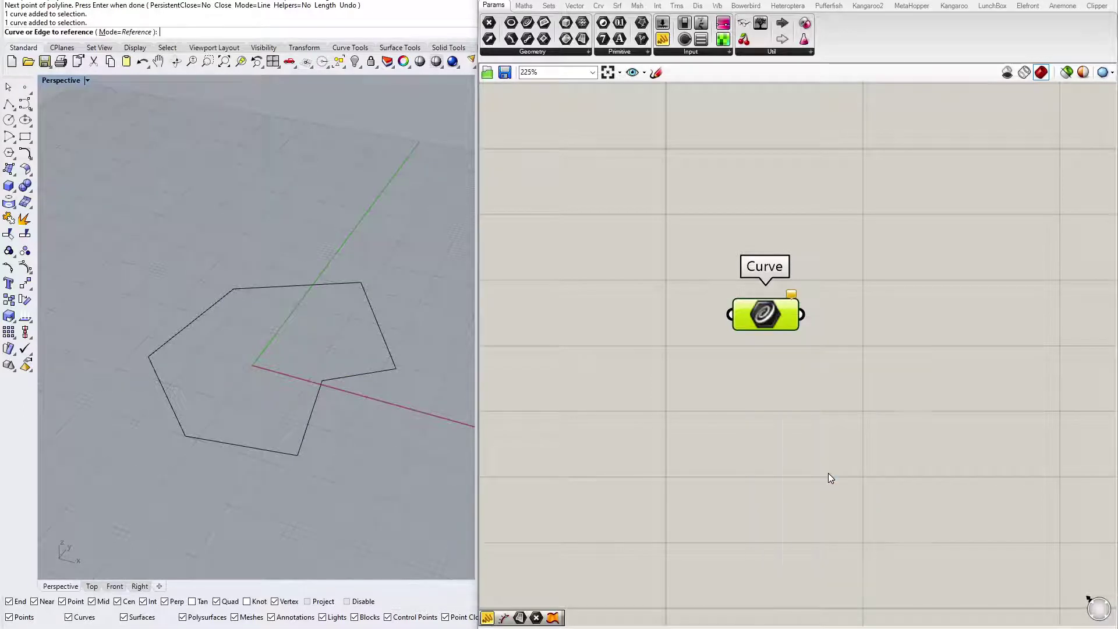
pyautogui.click(381, 320)
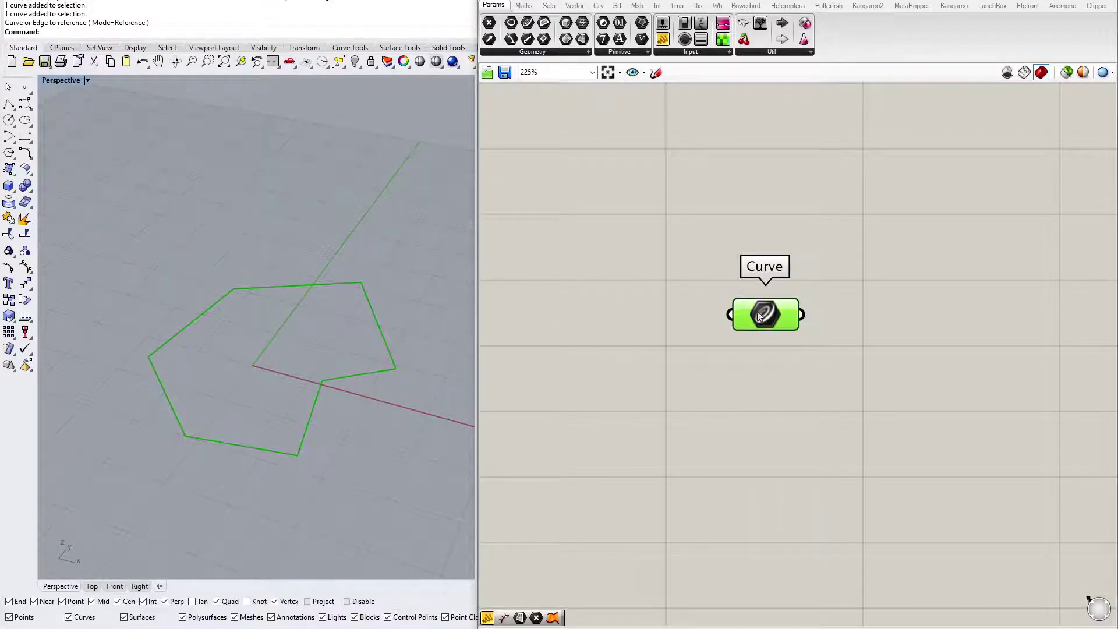
pyautogui.moveTo(862, 376); pyautogui.dragTo(677, 376, button='right')
pyautogui.click(676, 367)
pyautogui.scroll(-3, 678, 331)
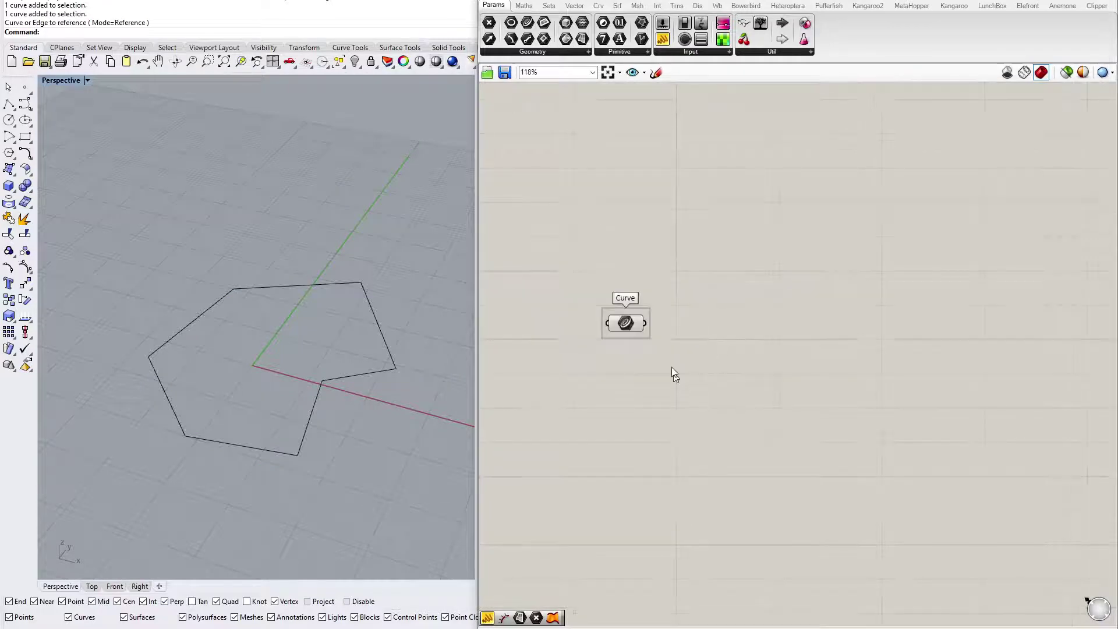
pyautogui.moveTo(631, 322); pyautogui.dragTo(622, 310)
pyautogui.click(619, 332)
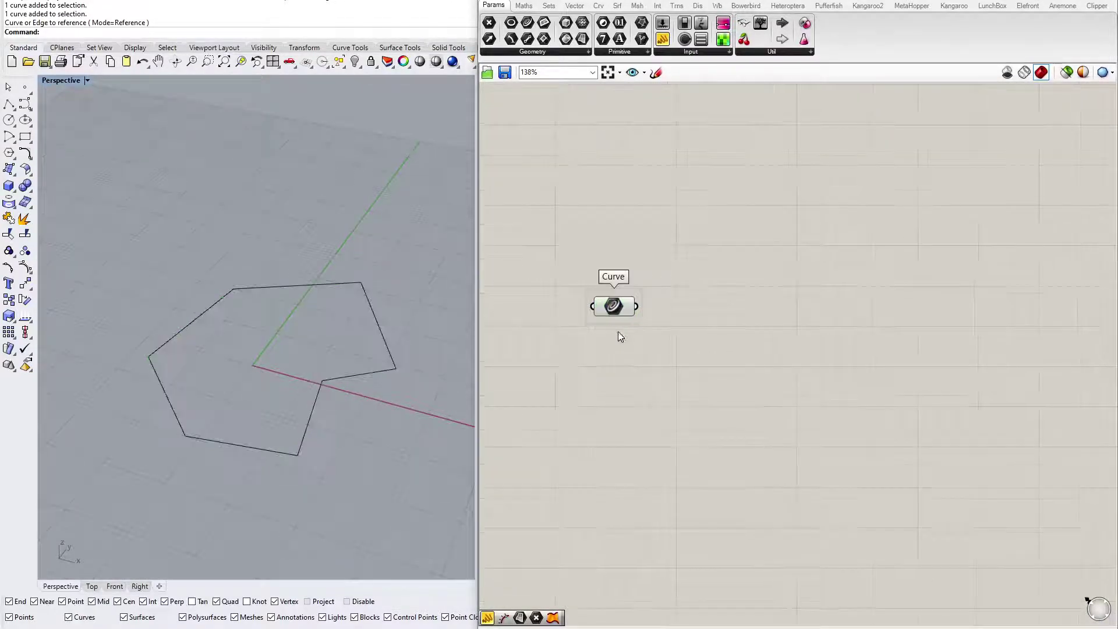
pyautogui.scroll(2, 619, 332)
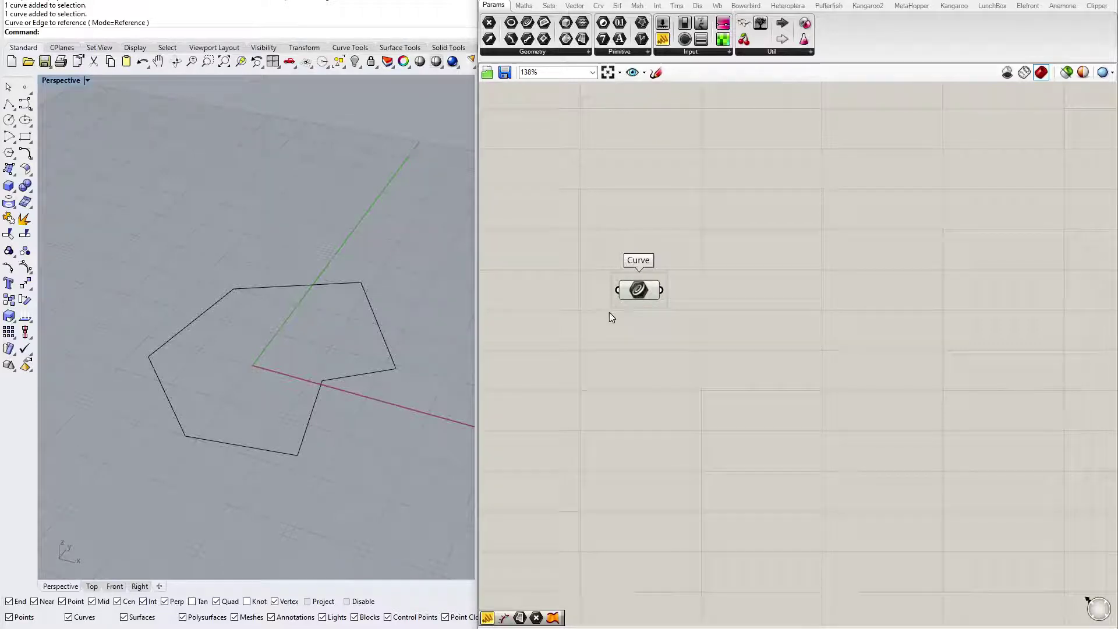
# Add an Explode component from Crv > Util and feed it the polyline curve.
pyautogui.click(598, 5)
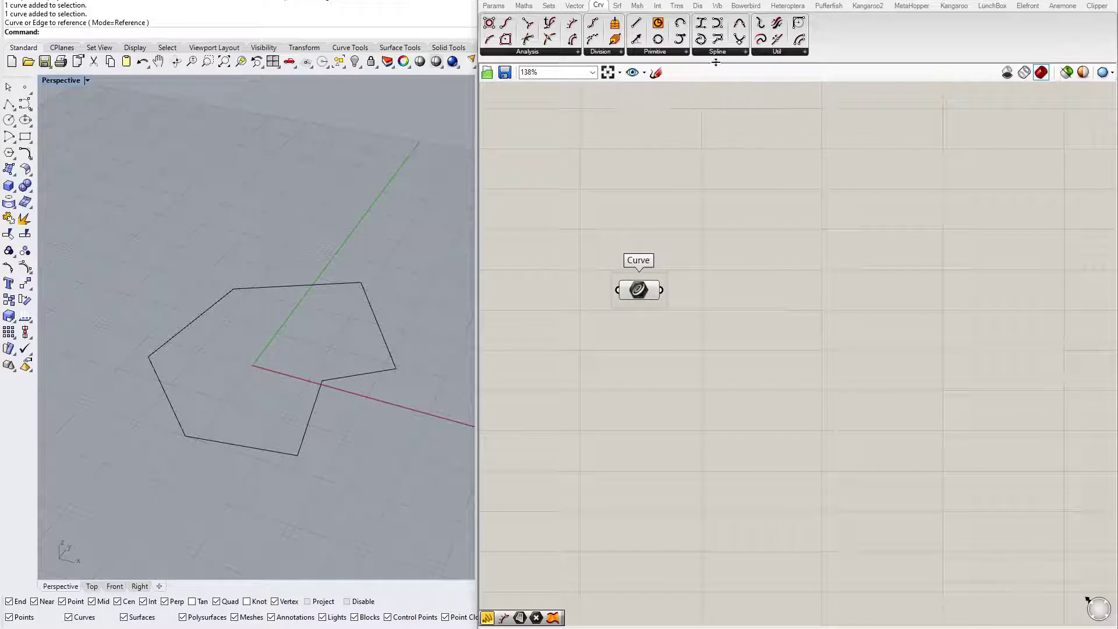
pyautogui.click(540, 52)
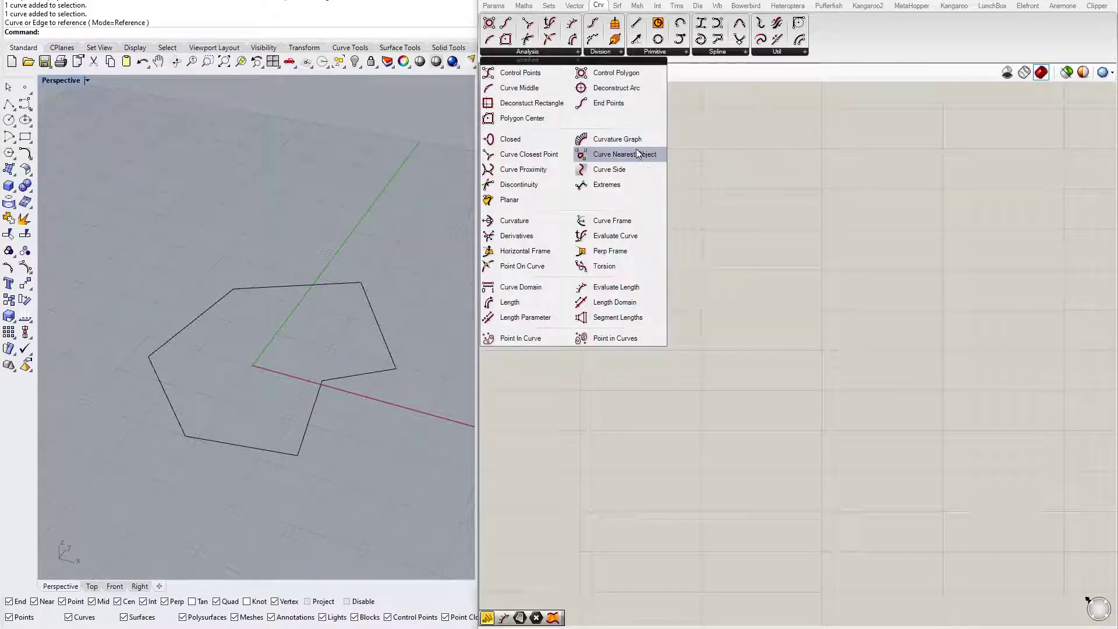
pyautogui.click(777, 53)
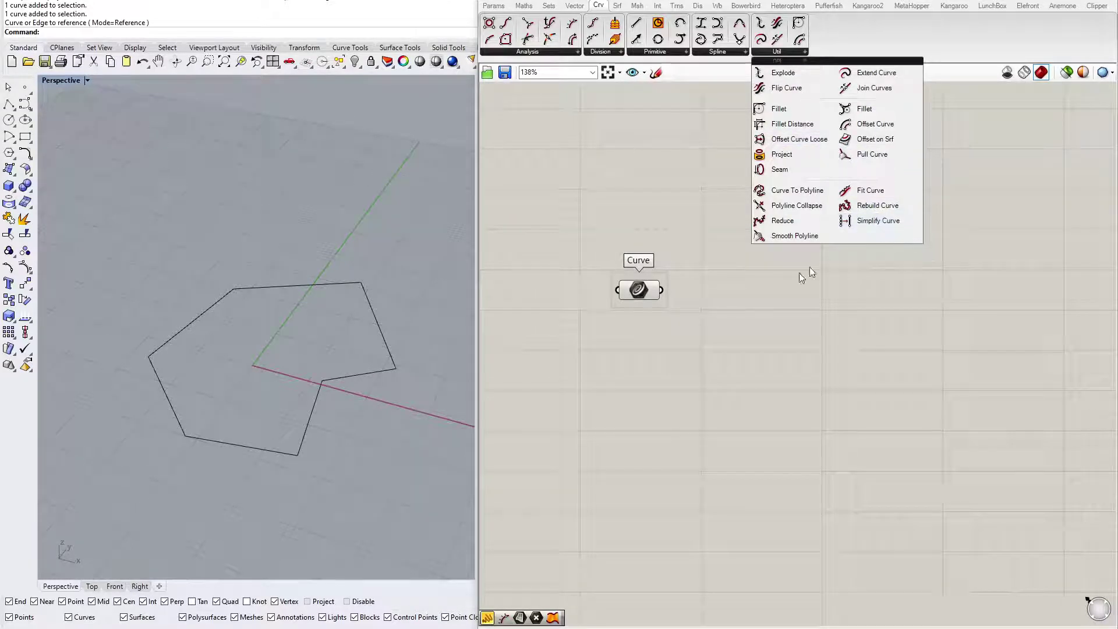
pyautogui.moveTo(781, 73); pyautogui.dragTo(839, 261)
pyautogui.moveTo(662, 290); pyautogui.dragTo(836, 257)
pyautogui.click(866, 325)
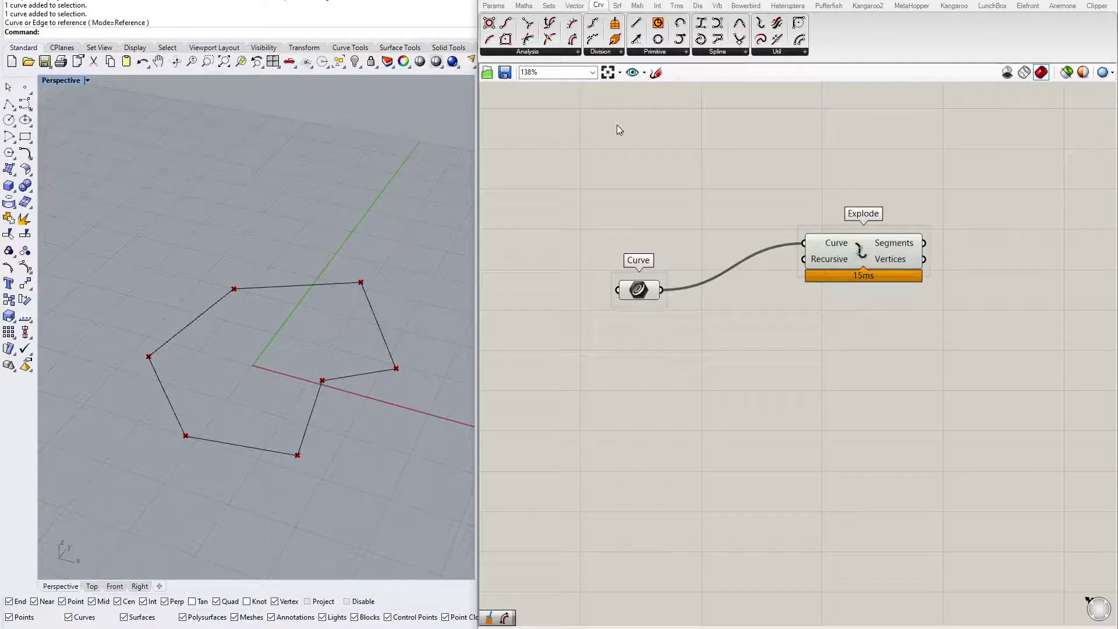
# Add a Discontinuity component from Crv > Analysis and wire the polyline curve into it.
pyautogui.click(563, 52)
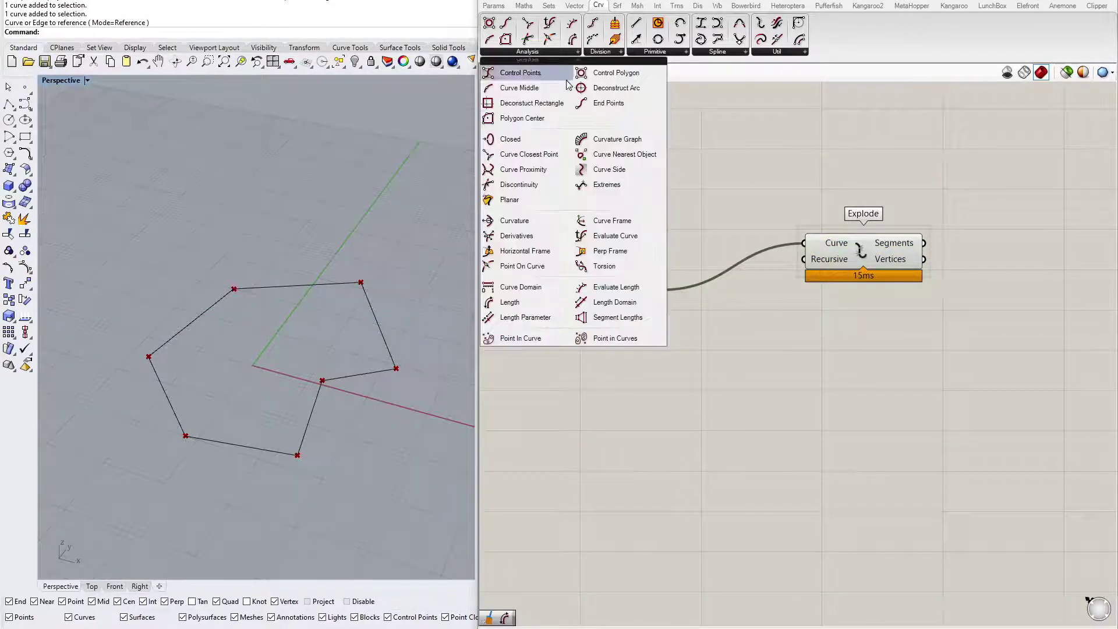
pyautogui.click(549, 185)
pyautogui.click(862, 370)
pyautogui.moveTo(663, 289); pyautogui.dragTo(814, 356)
pyautogui.click(788, 316)
# Preview the Explode output and orbit the view to inspect the polygon's vertices.
pyautogui.scroll(4, 788, 317)
pyautogui.click(801, 254)
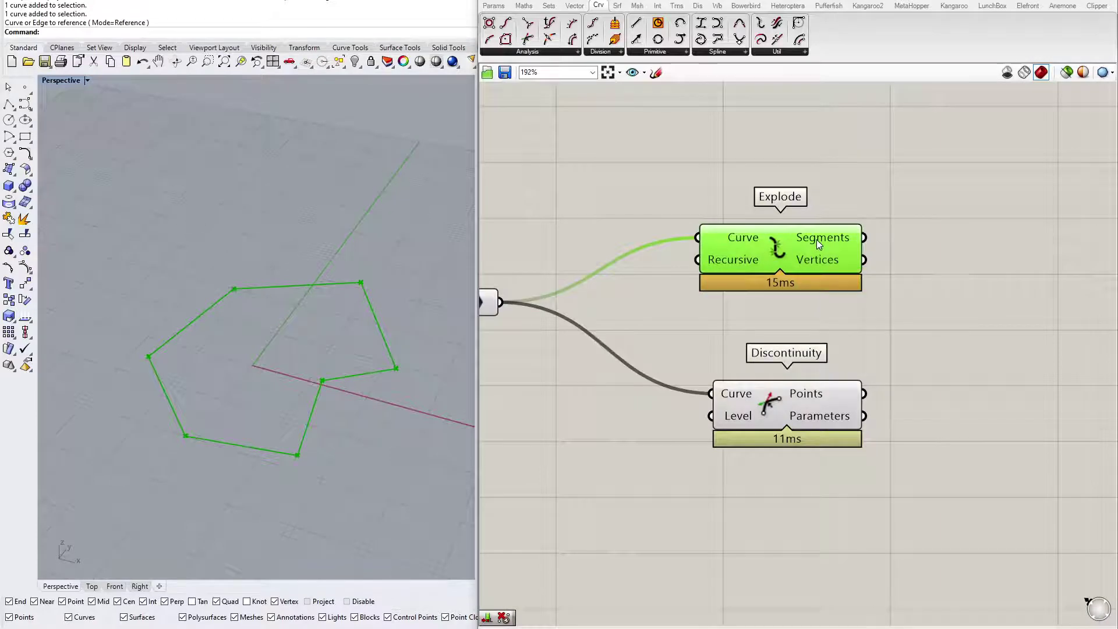
pyautogui.moveTo(817, 242)
pyautogui.moveTo(808, 399)
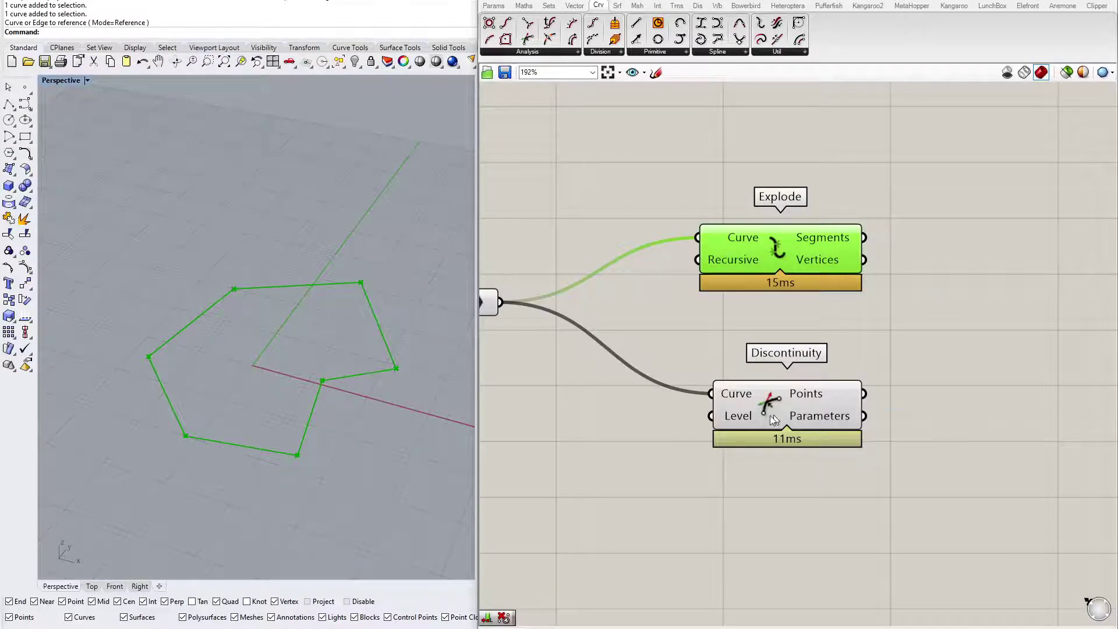
pyautogui.scroll(4, 303, 449)
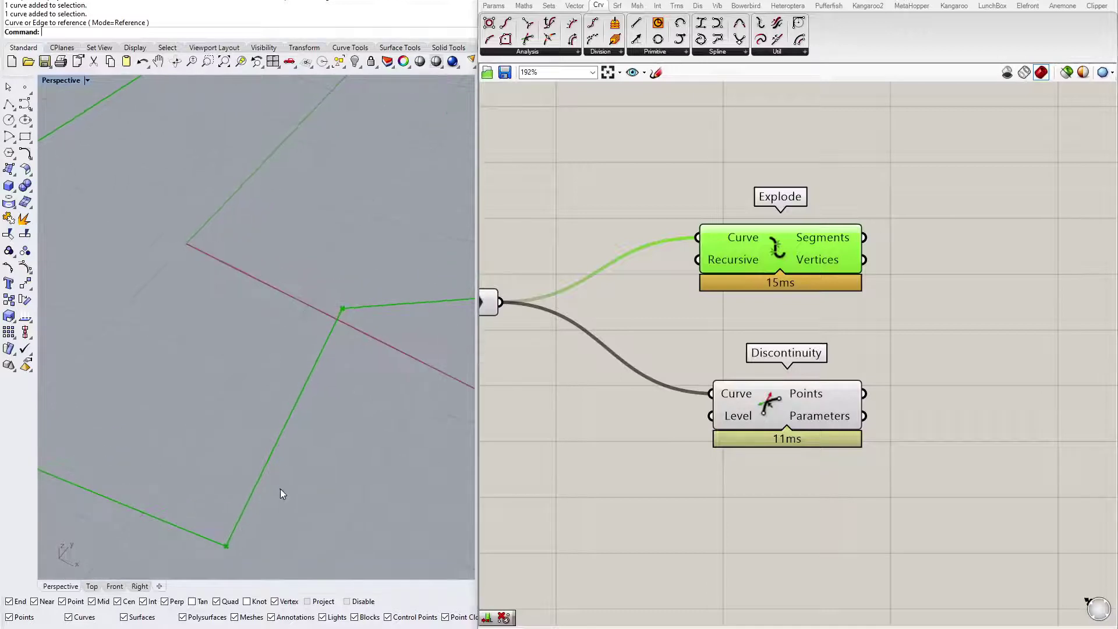
pyautogui.scroll(-2, 280, 488)
pyautogui.scroll(5, 336, 384)
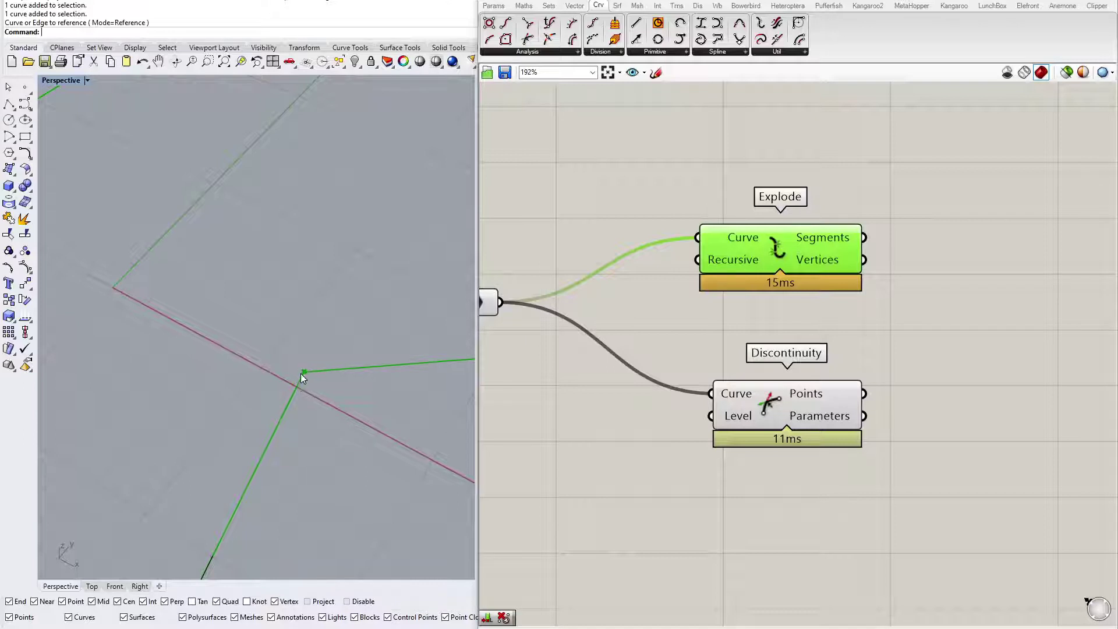
pyautogui.scroll(-5, 319, 353)
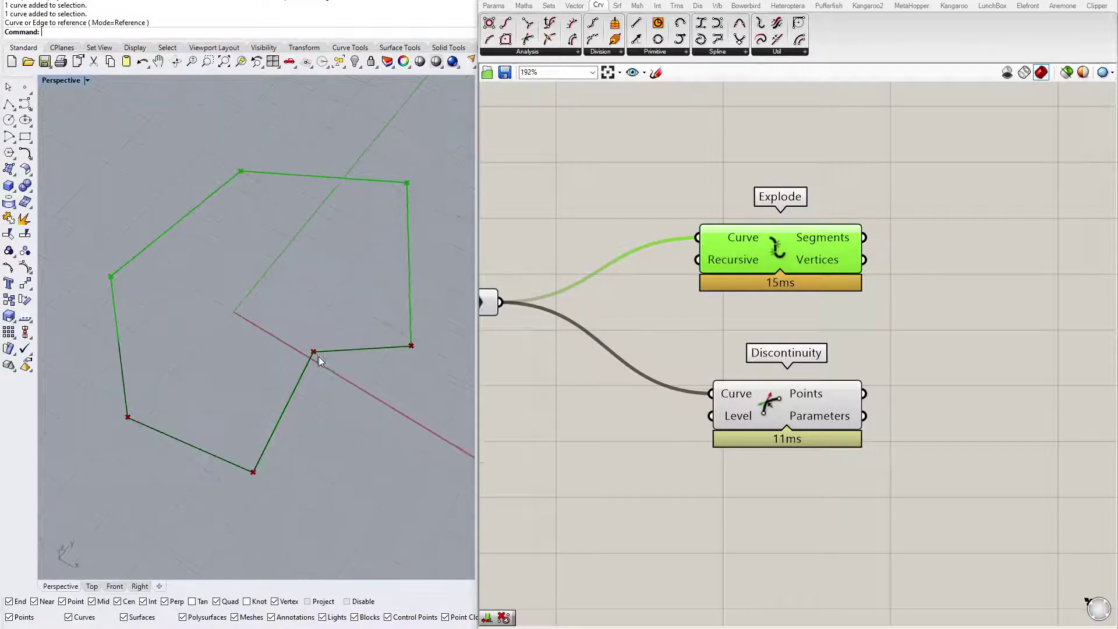
pyautogui.moveTo(319, 357); pyautogui.dragTo(332, 414, button='right')
pyautogui.scroll(-2, 332, 414)
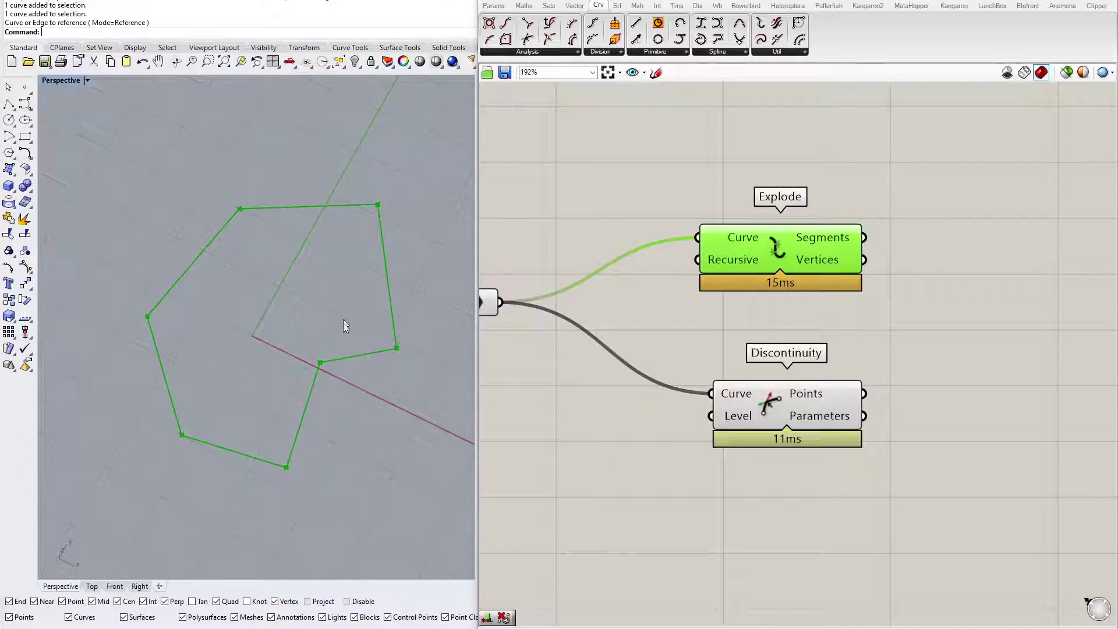
# Add a Point List component and wire Explode's Vertices into its Points input.
pyautogui.click(801, 405)
pyautogui.moveTo(866, 346); pyautogui.dragTo(721, 384, button='right')
pyautogui.click(817, 362)
pyautogui.click(648, 291)
pyautogui.scroll(1, 651, 295)
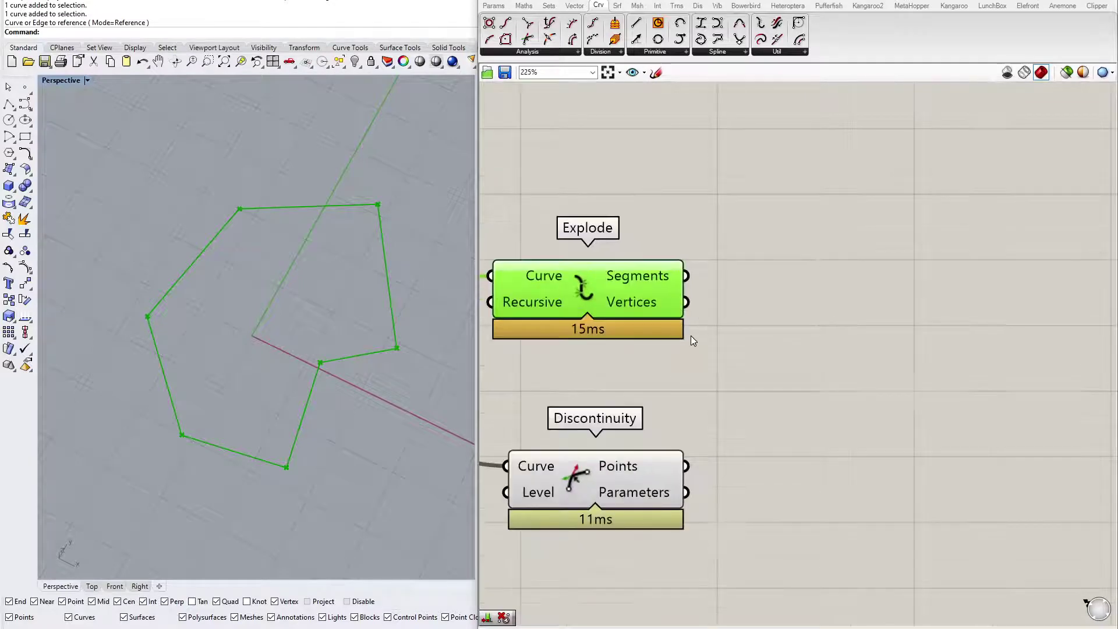
pyautogui.moveTo(349, 451); pyautogui.dragTo(335, 397, button='right')
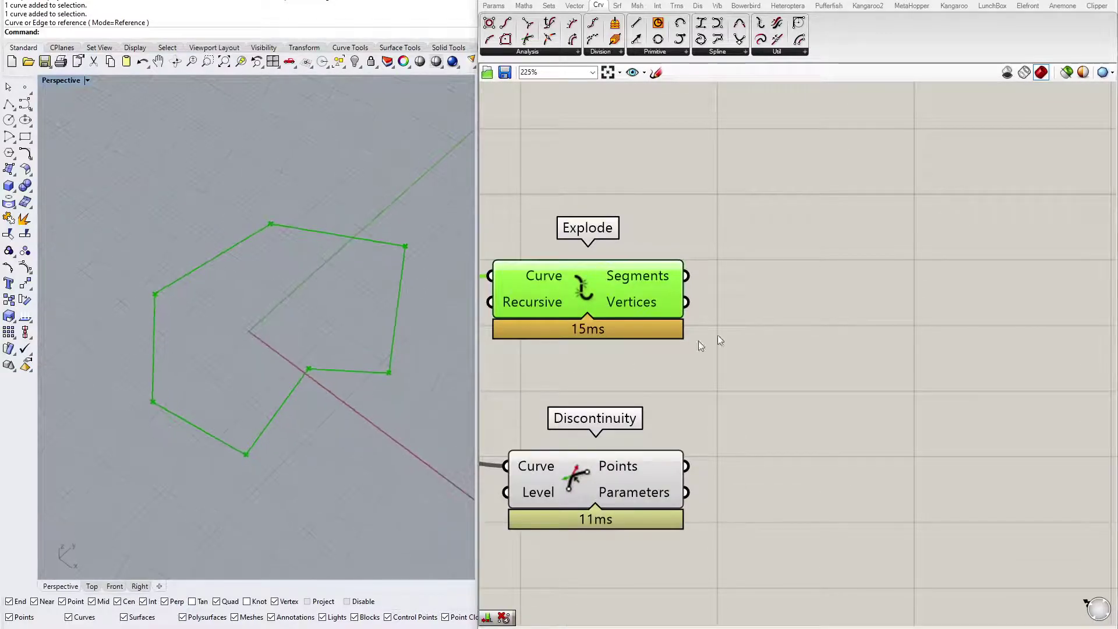
pyautogui.moveTo(813, 236); pyautogui.dragTo(768, 247, button='right')
pyautogui.click(767, 247)
pyautogui.doubleClick(768, 246)
pyautogui.write('point')
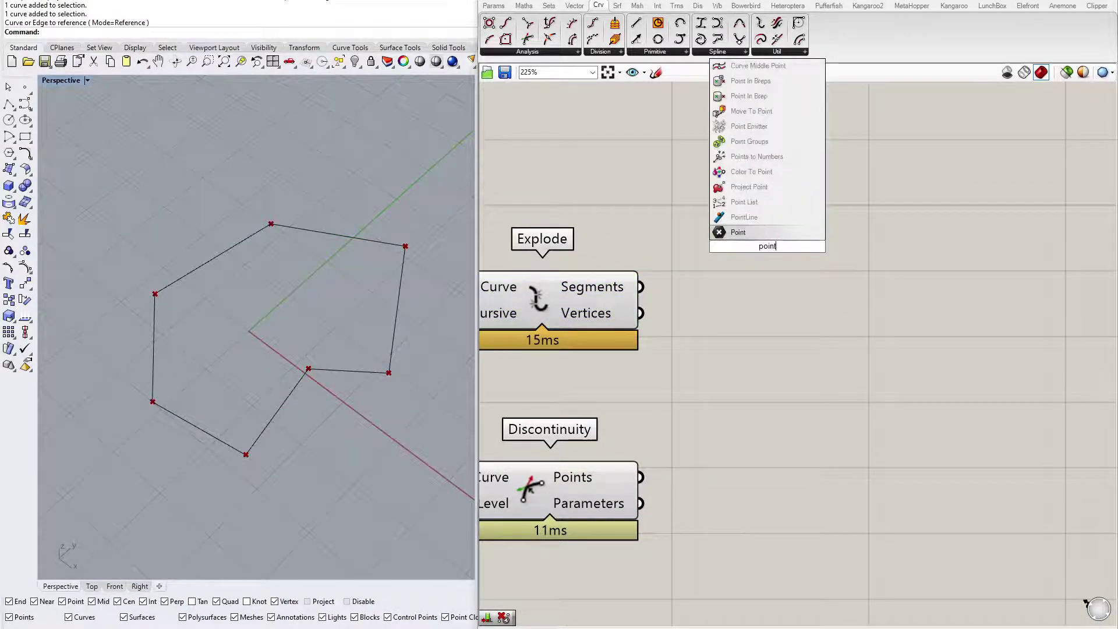
pyautogui.click(744, 201)
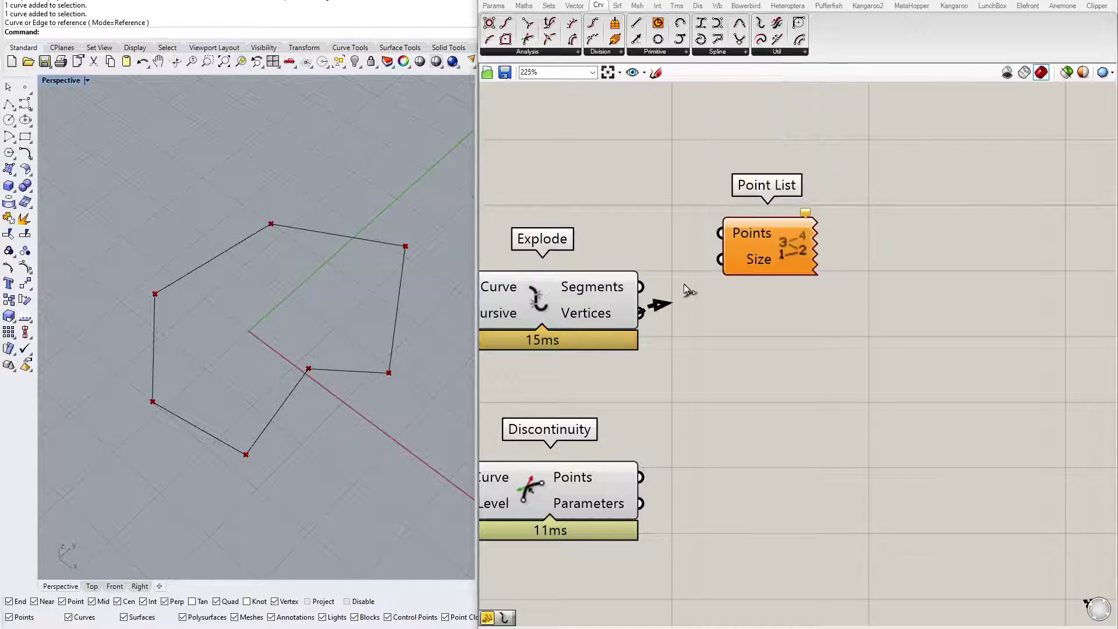
pyautogui.moveTo(688, 289); pyautogui.dragTo(720, 232)
pyautogui.moveTo(774, 251); pyautogui.dragTo(852, 309)
# Set the Point List label size with a Panel reading 5 and view the numbered vertices.
pyautogui.doubleClick(722, 350)
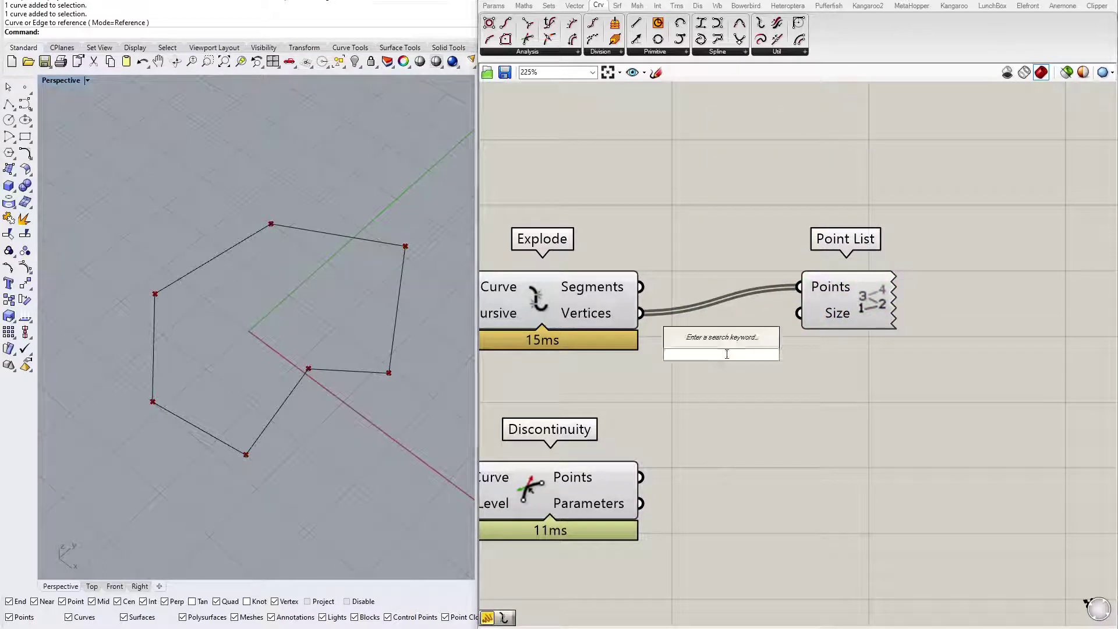
pyautogui.write('//5')
pyautogui.press('Return')
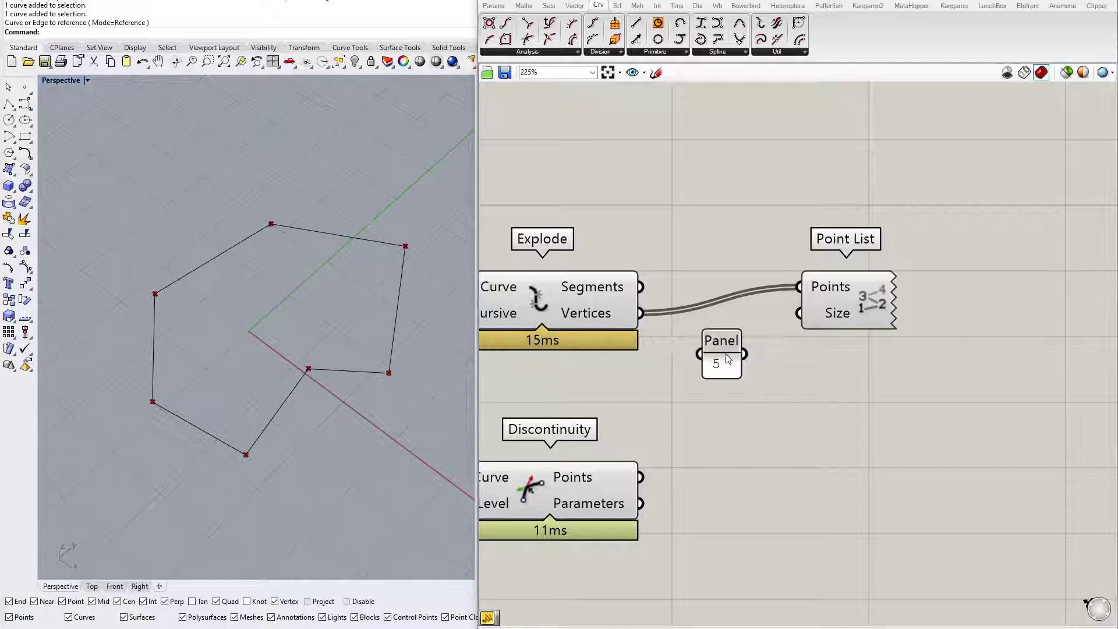
pyautogui.moveTo(744, 353); pyautogui.dragTo(861, 320)
pyautogui.click(762, 405)
pyautogui.scroll(2, 217, 411)
pyautogui.moveTo(224, 409); pyautogui.dragTo(288, 389, button='right')
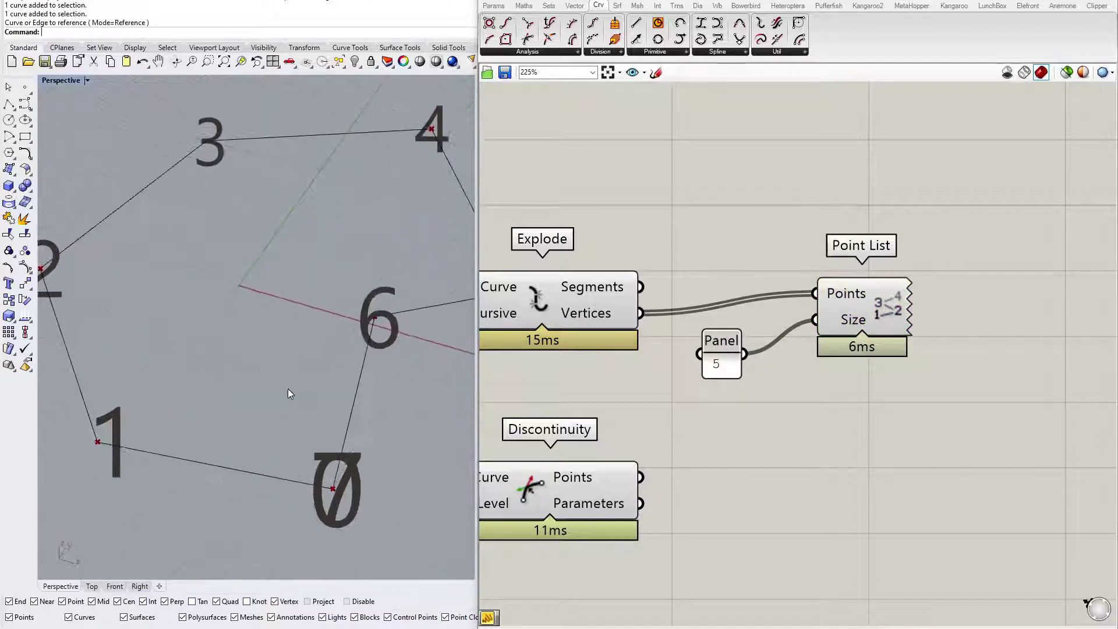
pyautogui.scroll(-3, 288, 389)
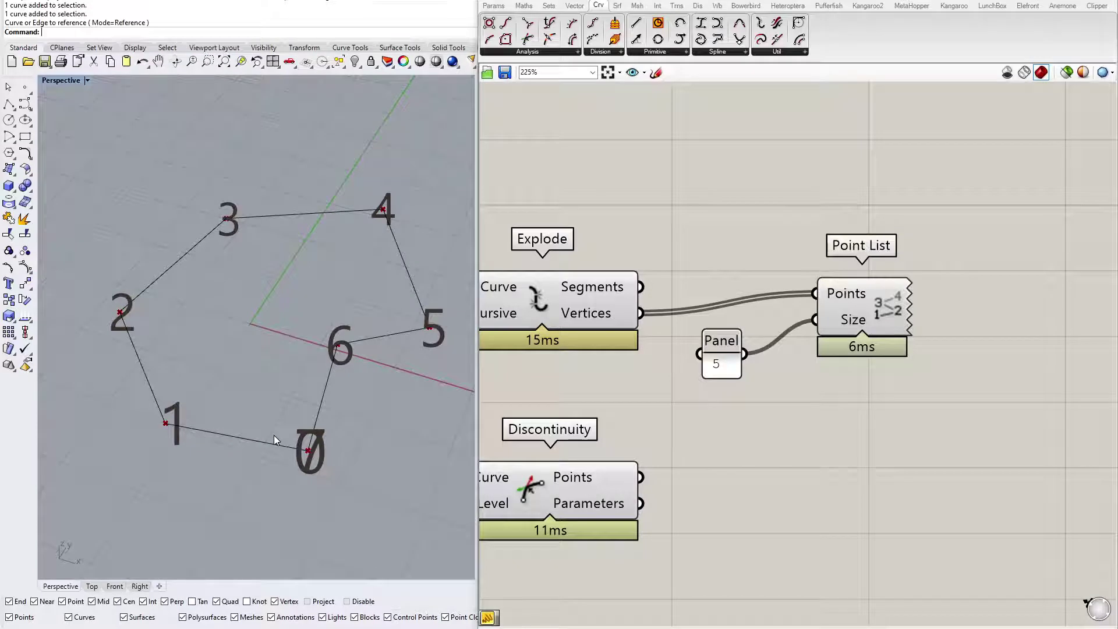
# Toggle the Point List labels off and back on, then inspect overlapping labels 0 and 7.
pyautogui.click(842, 314)
pyautogui.middleClick(840, 319)
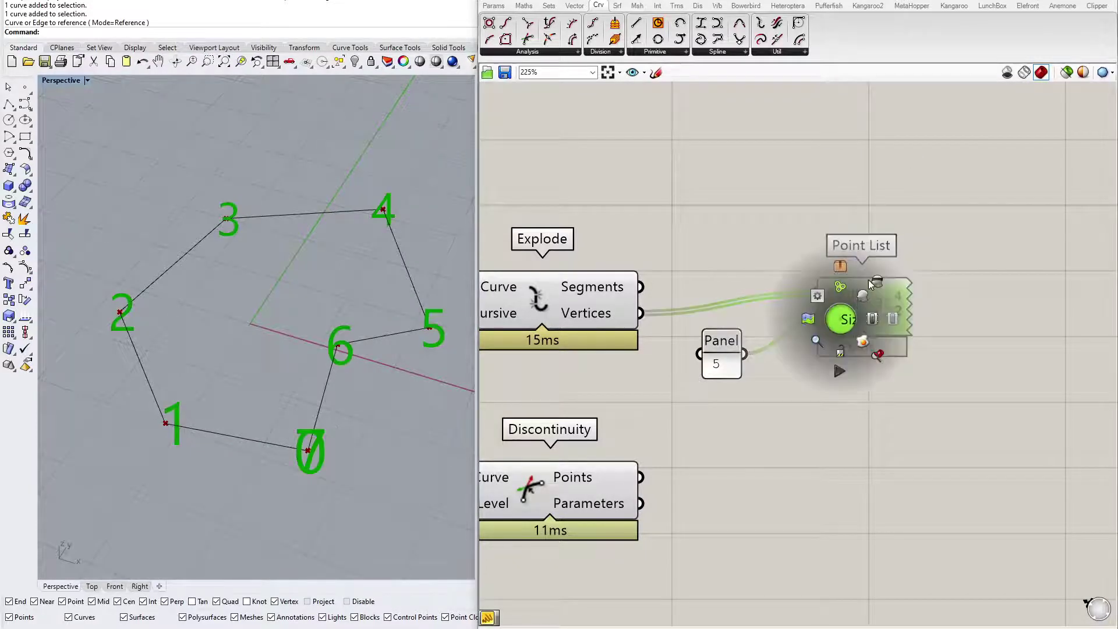
pyautogui.click(869, 285)
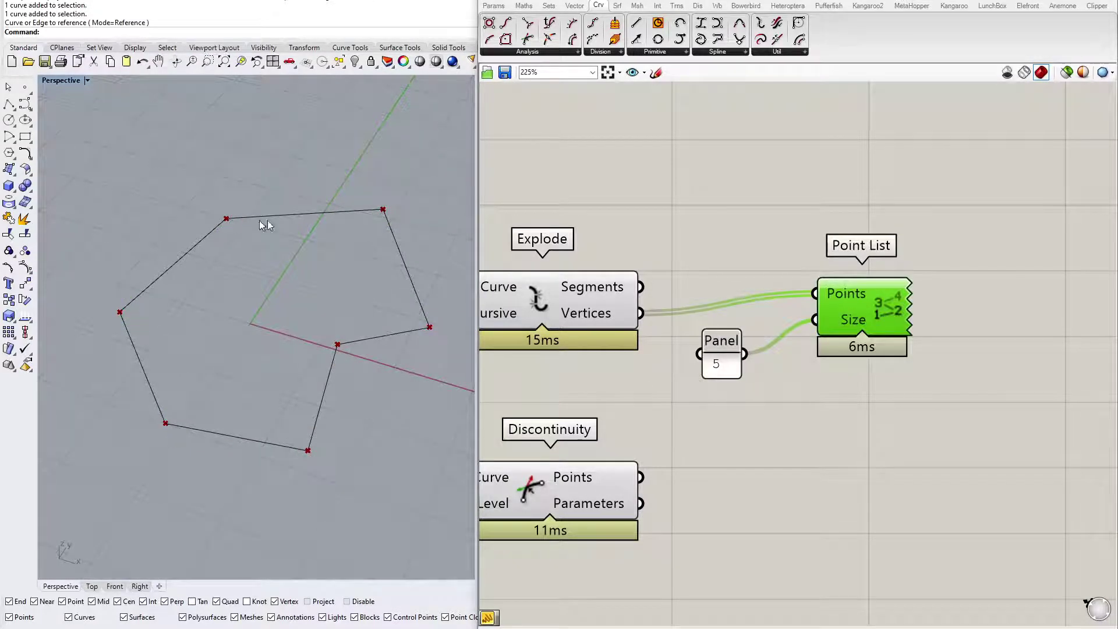
pyautogui.click(906, 402)
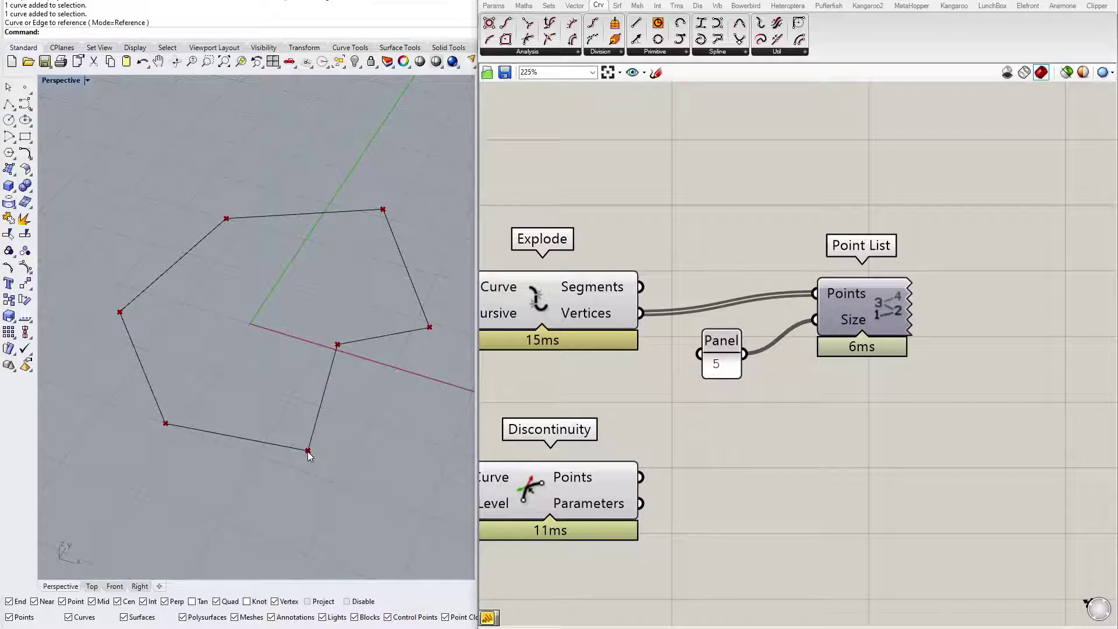
pyautogui.click(862, 306)
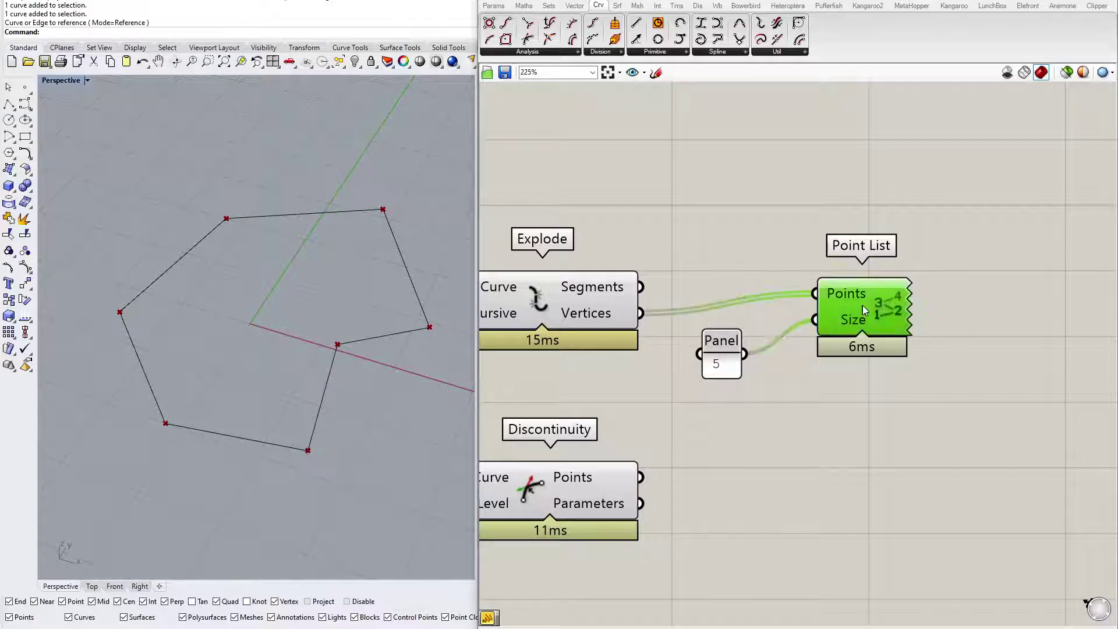
pyautogui.middleClick(873, 309)
pyautogui.click(893, 289)
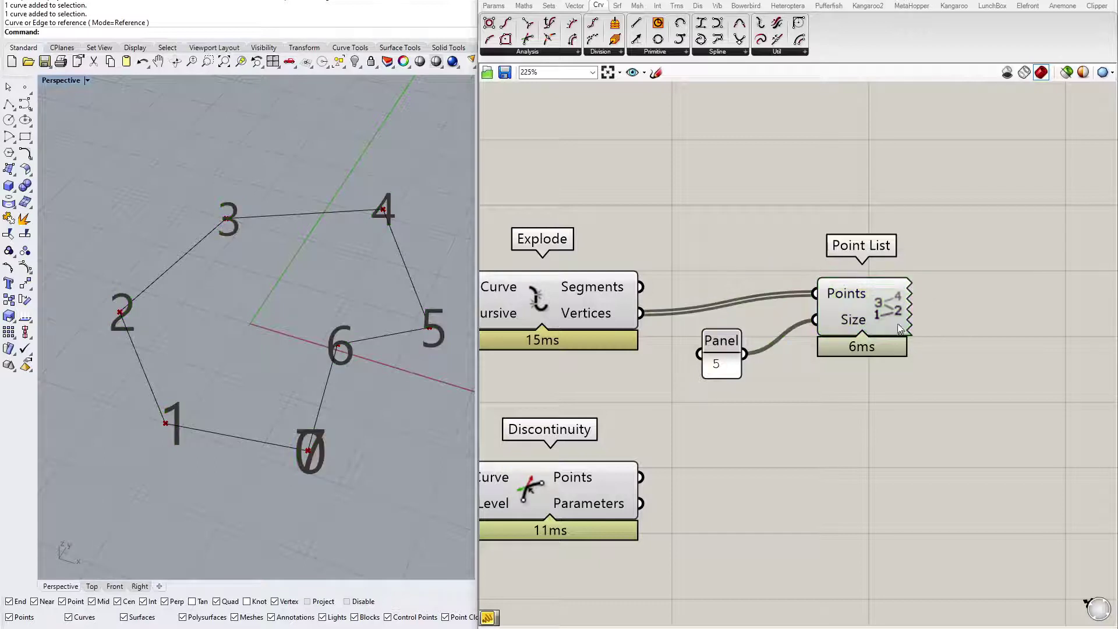
pyautogui.moveTo(870, 307); pyautogui.dragTo(880, 326)
pyautogui.click(869, 384)
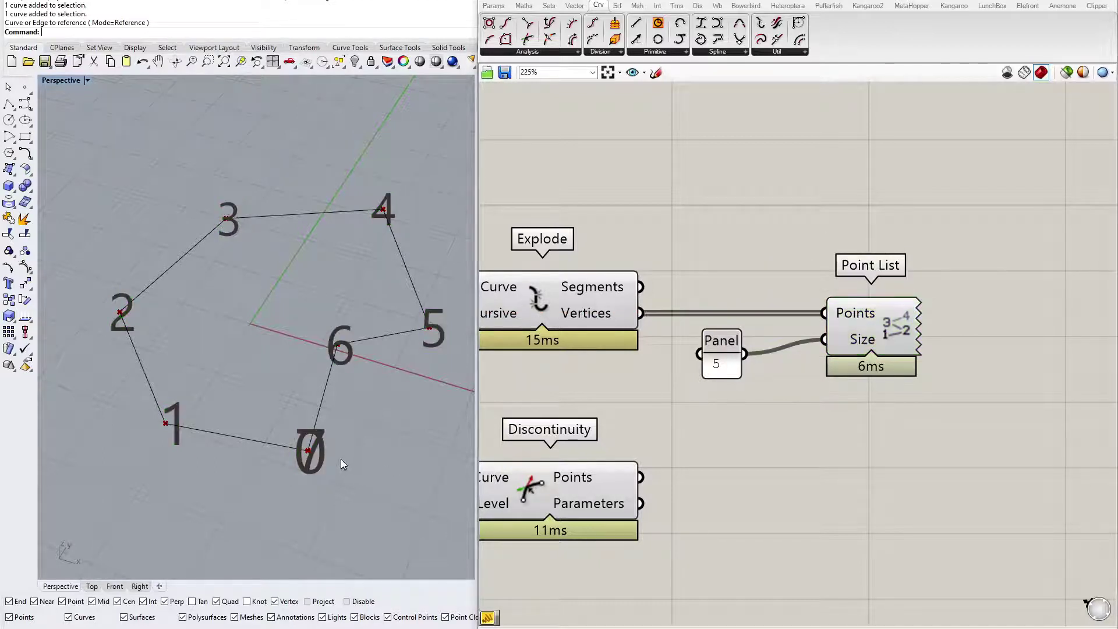
pyautogui.scroll(5, 314, 461)
pyautogui.moveTo(292, 420); pyautogui.dragTo(324, 392, button='right')
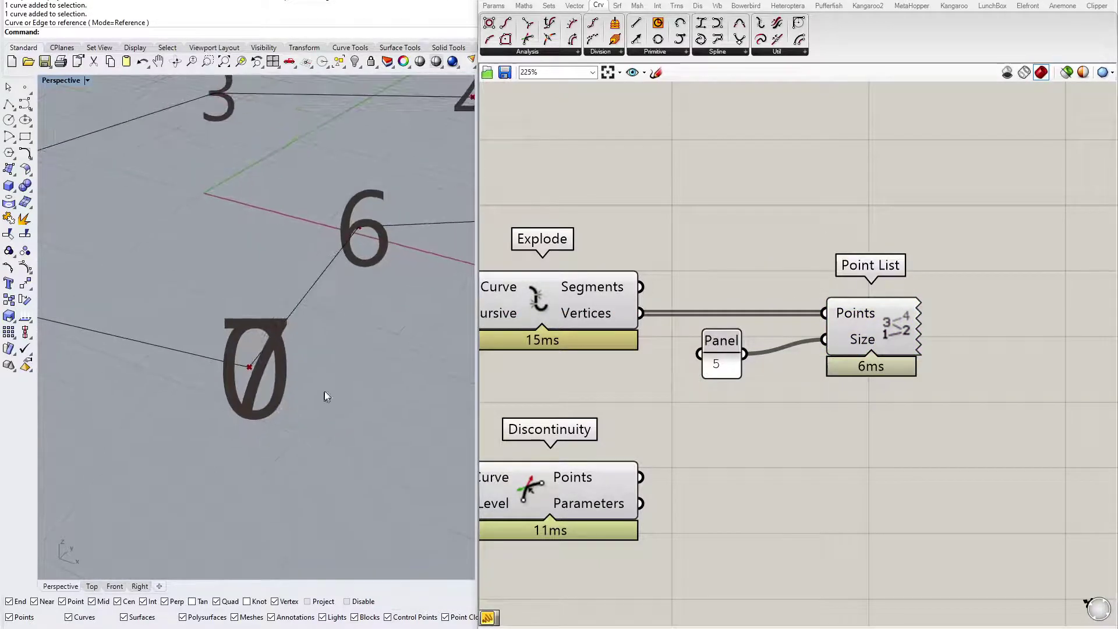
pyautogui.scroll(-3, 361, 380)
pyautogui.scroll(2, 330, 383)
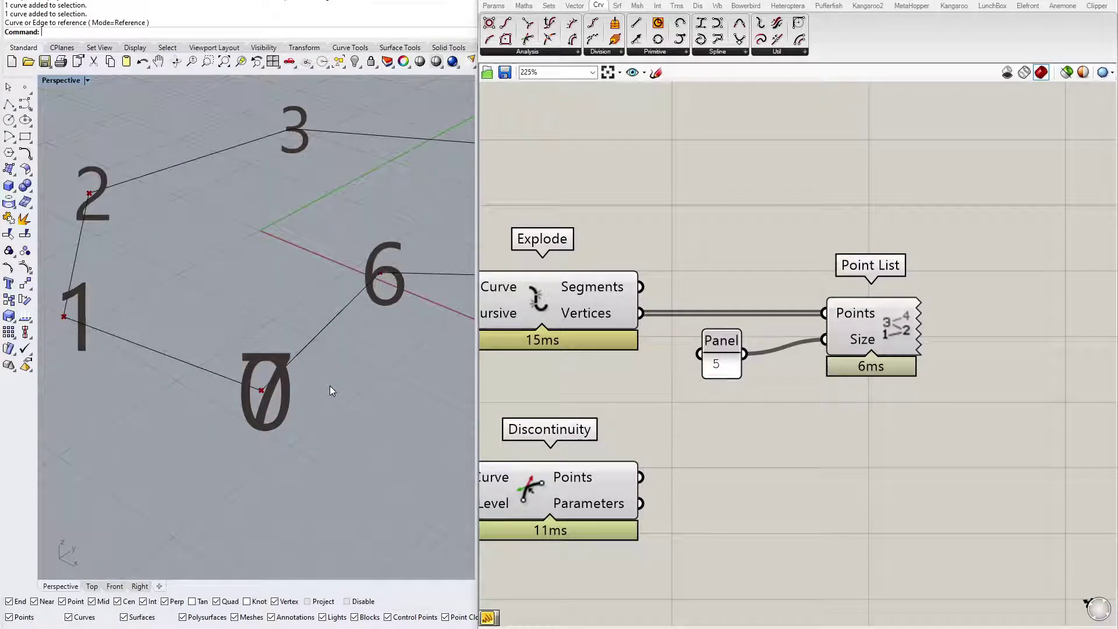
# Feed Discontinuity's Points into the Point List in place of Explode's Vertices.
pyautogui.click(579, 312)
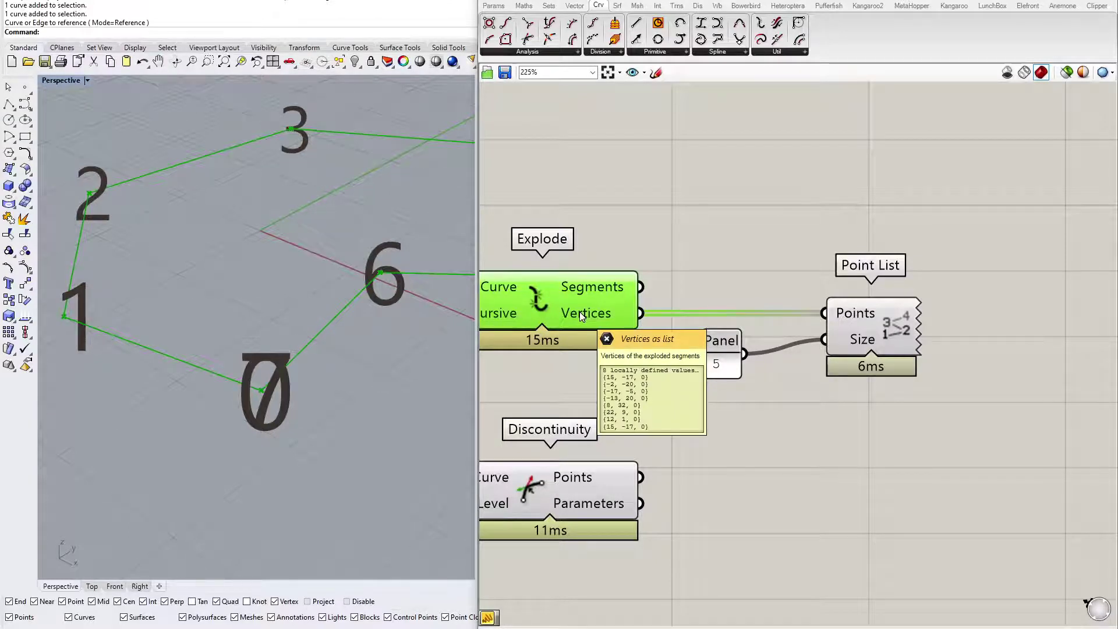
pyautogui.scroll(-3, 579, 312)
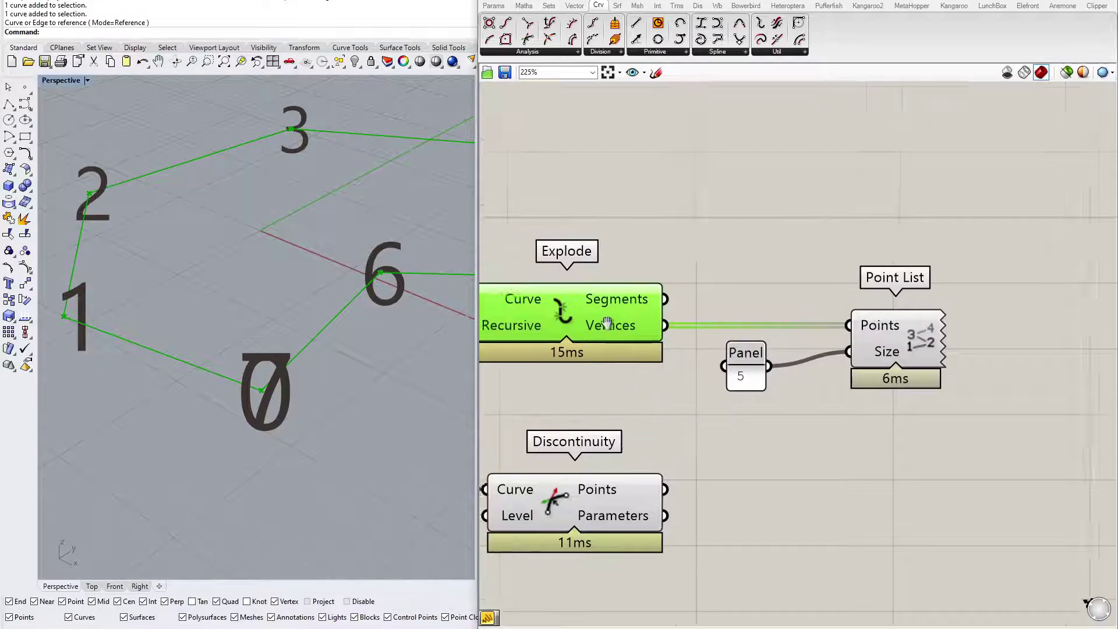
pyautogui.click(692, 367)
pyautogui.scroll(1, 692, 371)
pyautogui.moveTo(698, 371)
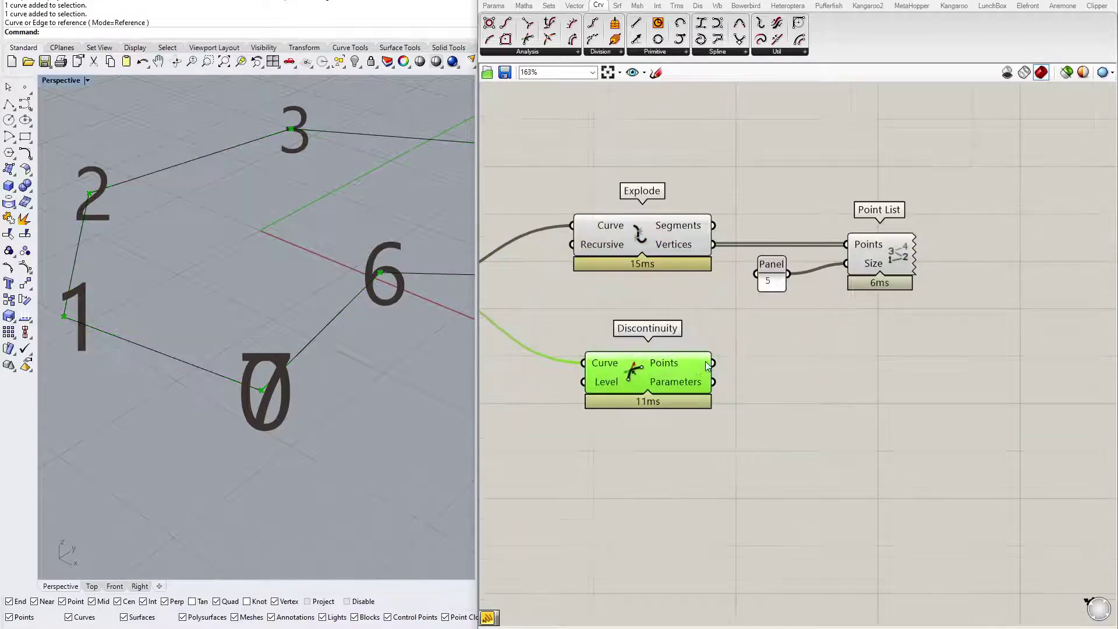
pyautogui.moveTo(709, 364); pyautogui.dragTo(846, 245)
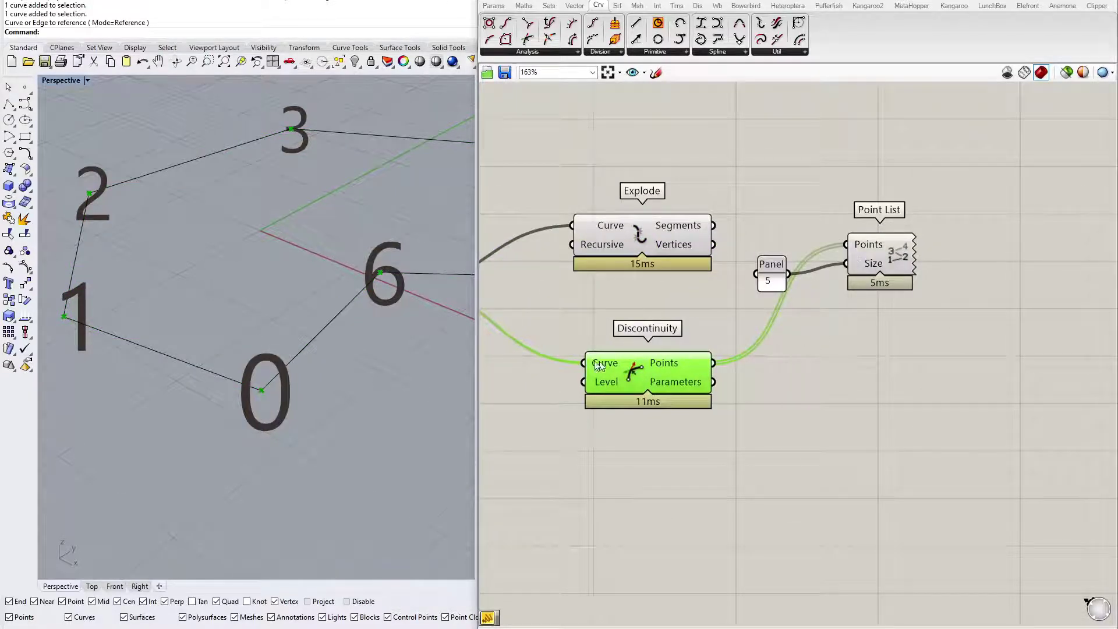
pyautogui.moveTo(631, 375); pyautogui.dragTo(631, 377)
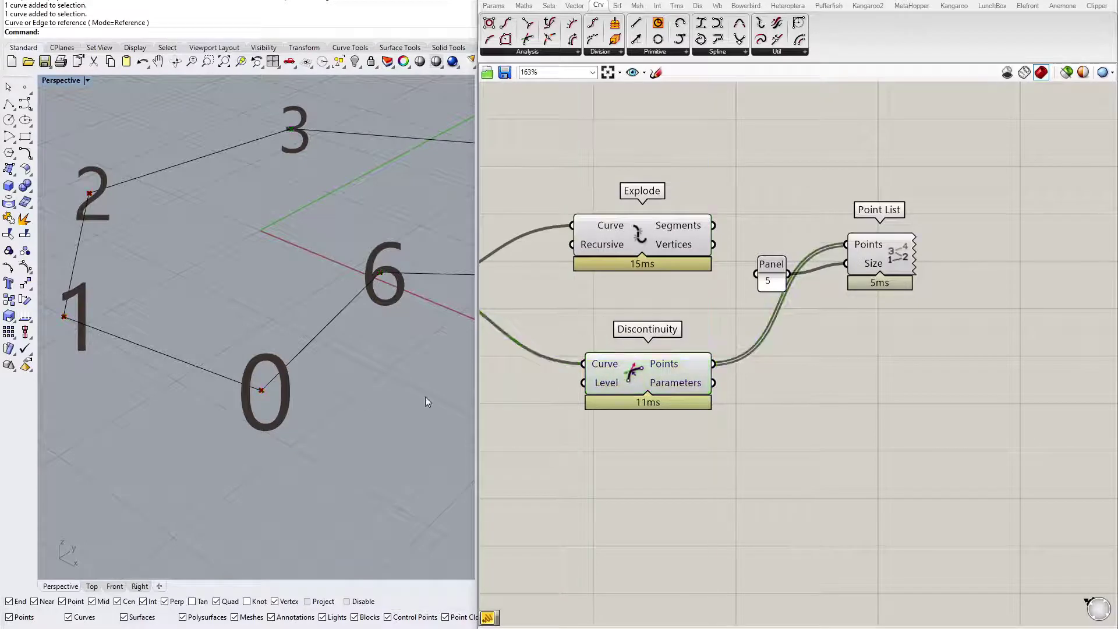
# Orbit to check the corner labels 0–6, then select the Point List and its panel.
pyautogui.moveTo(425, 396); pyautogui.dragTo(286, 419, button='right')
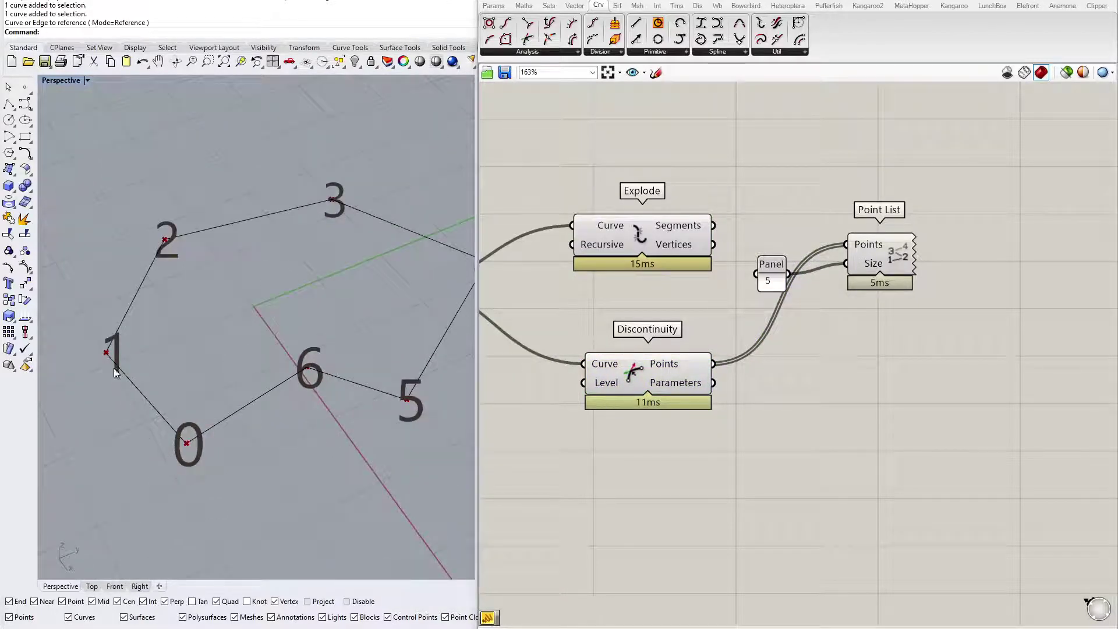
pyautogui.moveTo(172, 390); pyautogui.dragTo(170, 460, button='right')
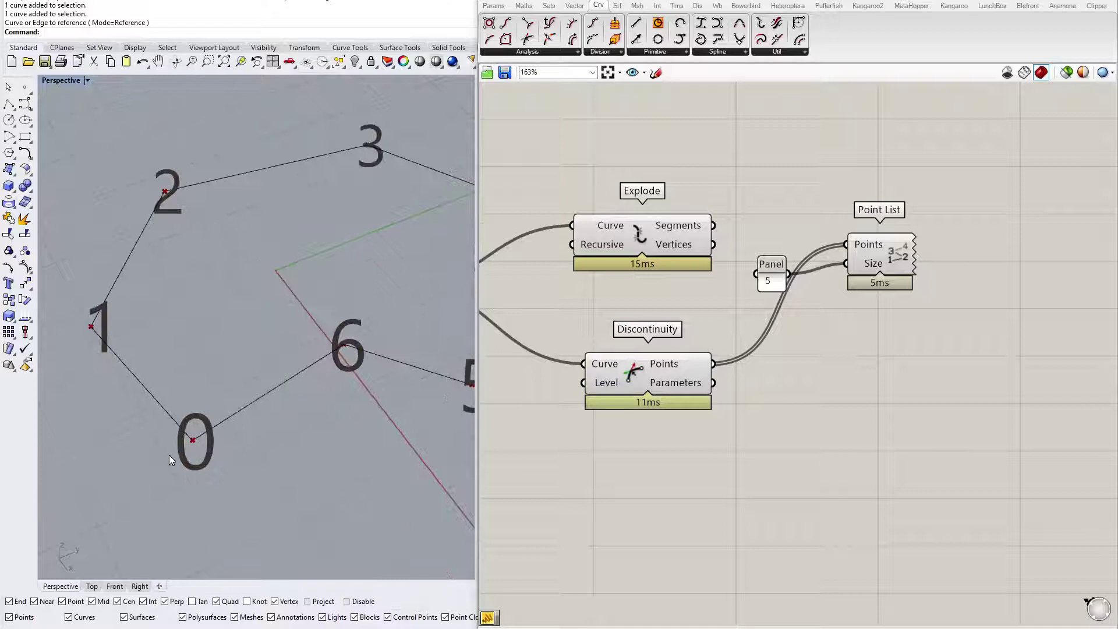
pyautogui.moveTo(867, 364); pyautogui.dragTo(719, 409, button='right')
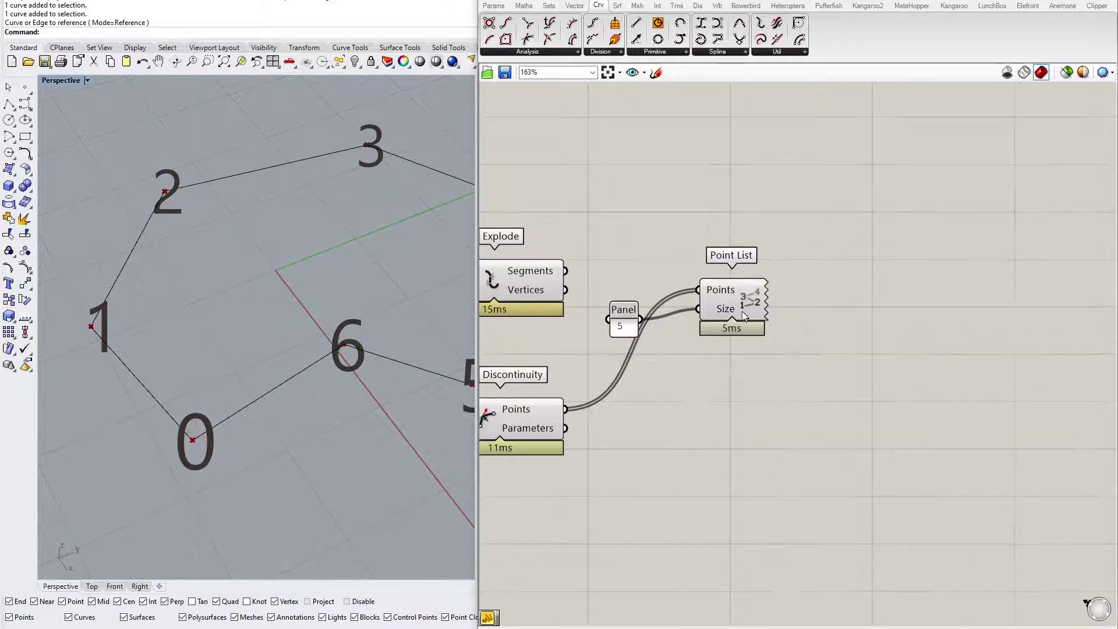
pyautogui.moveTo(742, 311); pyautogui.dragTo(752, 321)
pyautogui.moveTo(821, 242); pyautogui.dragTo(616, 380)
# Delete the Point List and its size panel, leaving Explode and Discontinuity.
pyautogui.press('Delete')
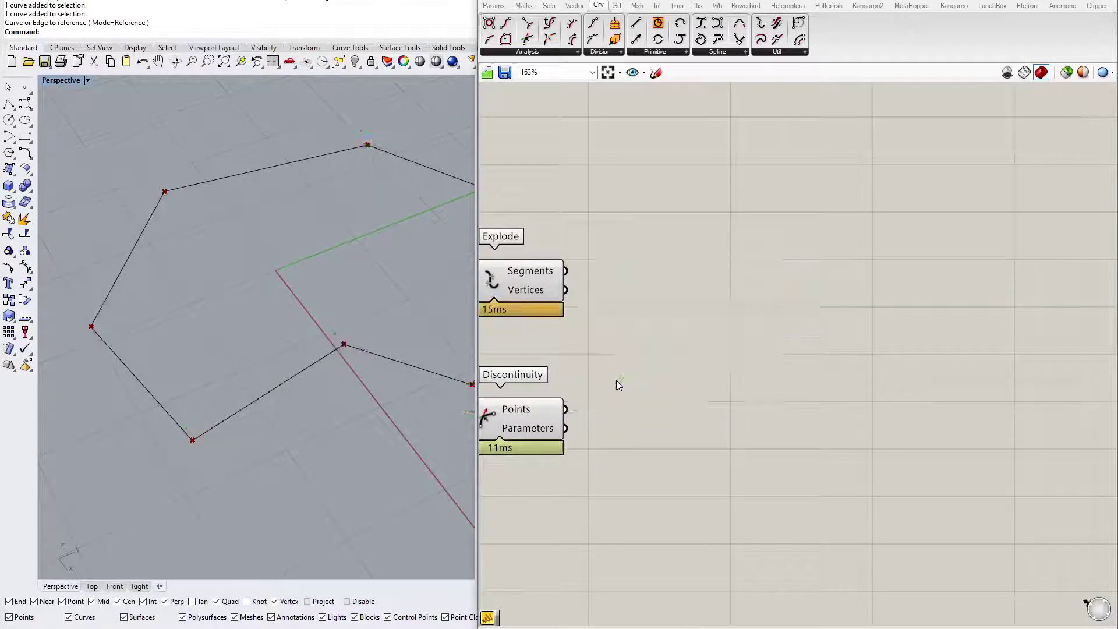
pyautogui.moveTo(616, 380); pyautogui.dragTo(697, 375, button='right')
pyautogui.click(623, 284)
pyautogui.moveTo(623, 285)
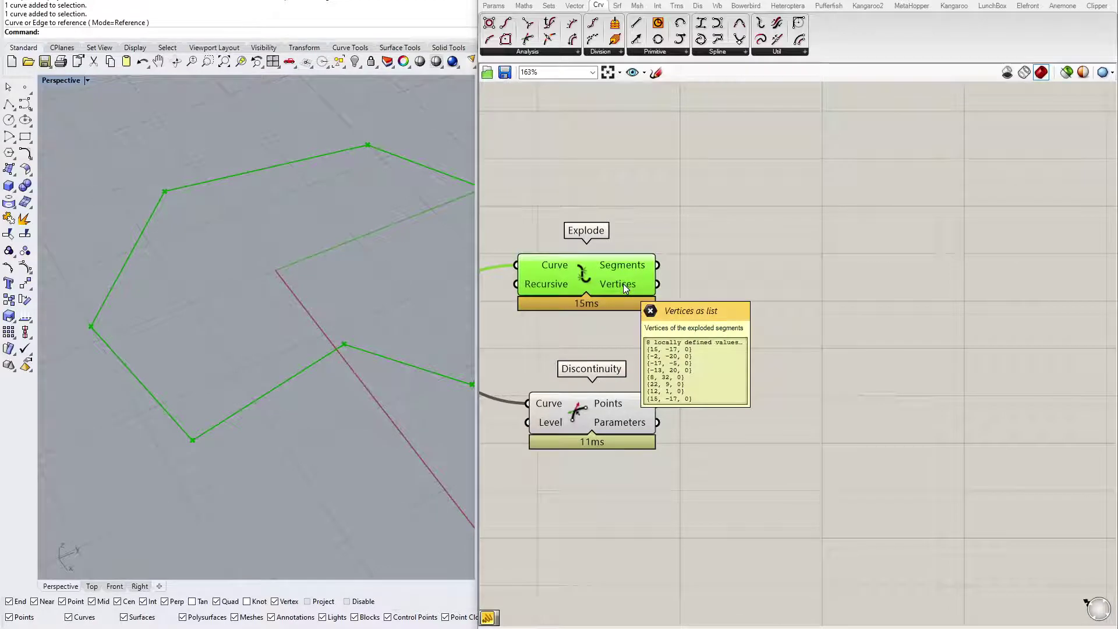
pyautogui.click(734, 248)
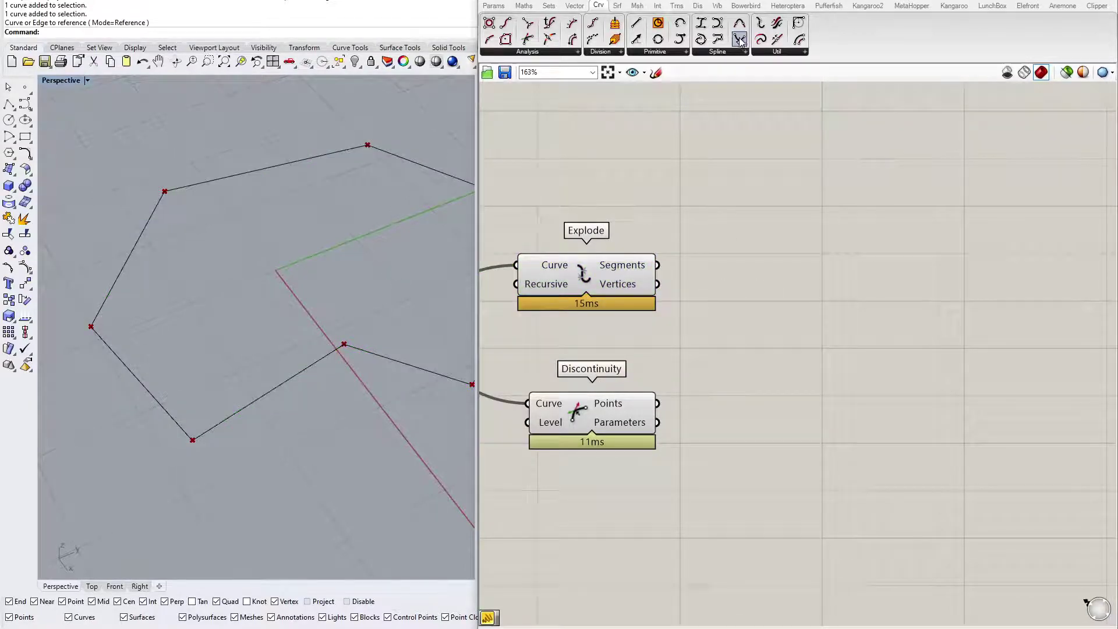
# Add a Cull Duplicates component from Vector > Point fed by Explode's Vertices.
pyautogui.click(530, 6)
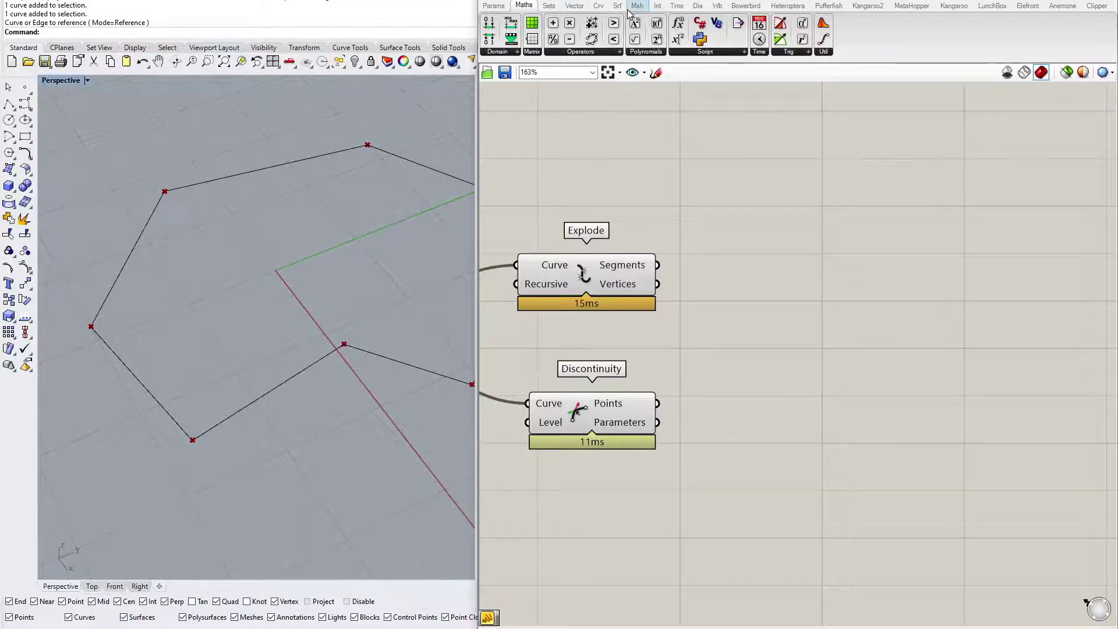
pyautogui.click(574, 6)
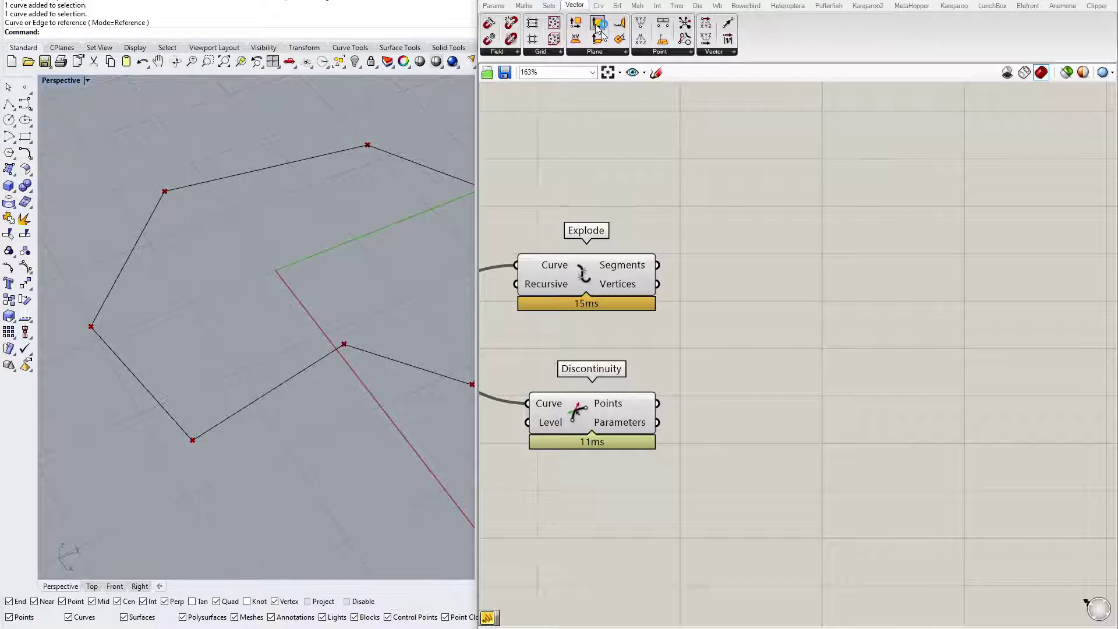
pyautogui.click(671, 51)
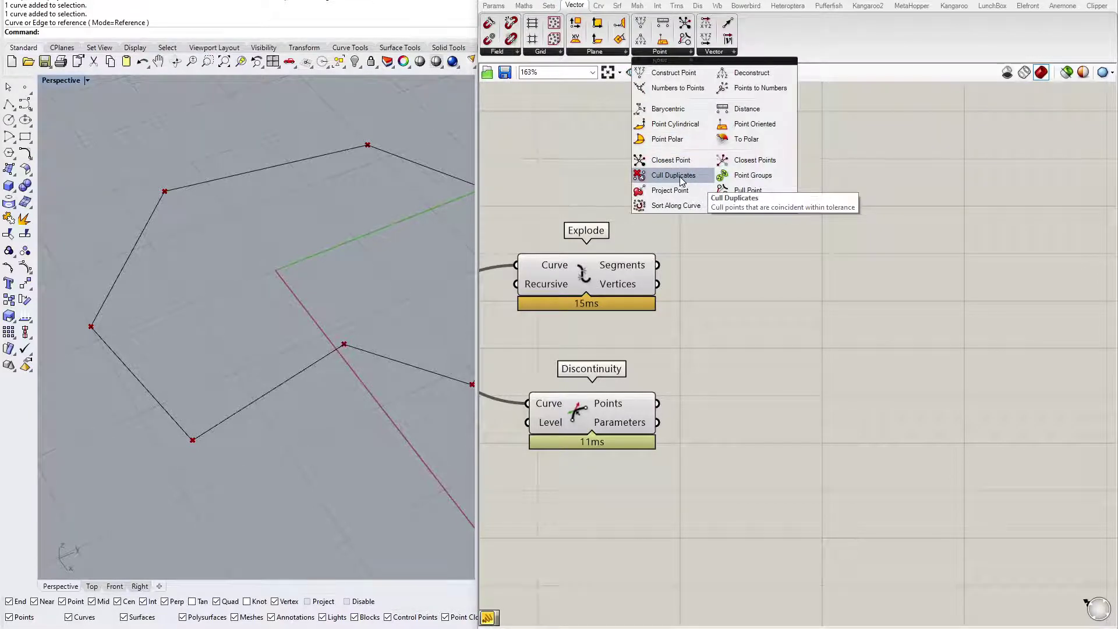
pyautogui.moveTo(680, 177); pyautogui.dragTo(761, 283)
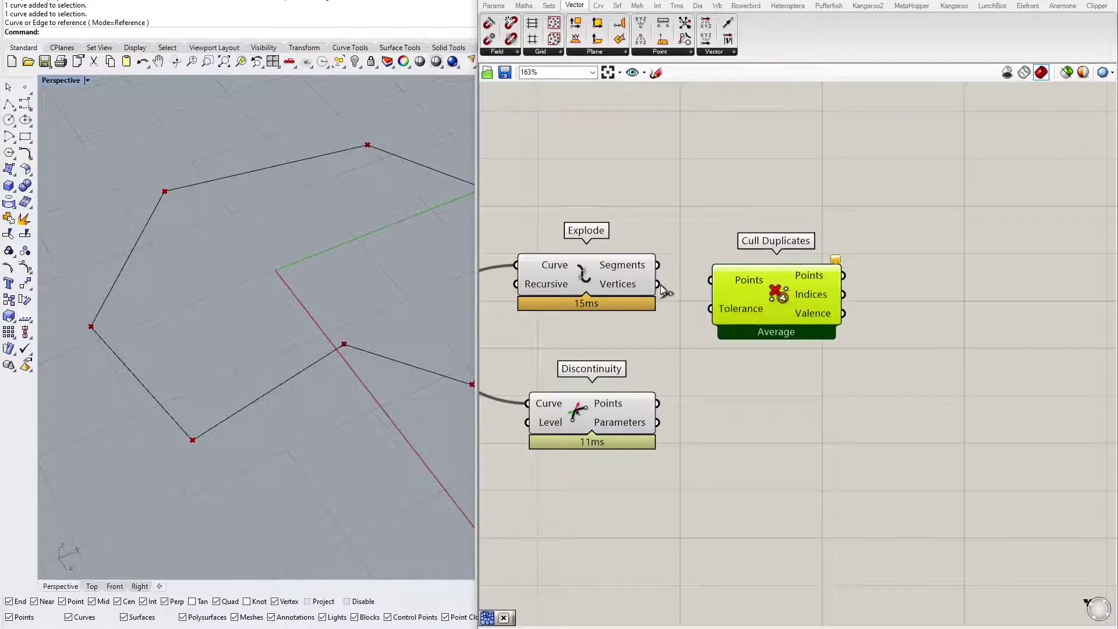
pyautogui.moveTo(658, 284); pyautogui.dragTo(749, 292)
pyautogui.moveTo(826, 284)
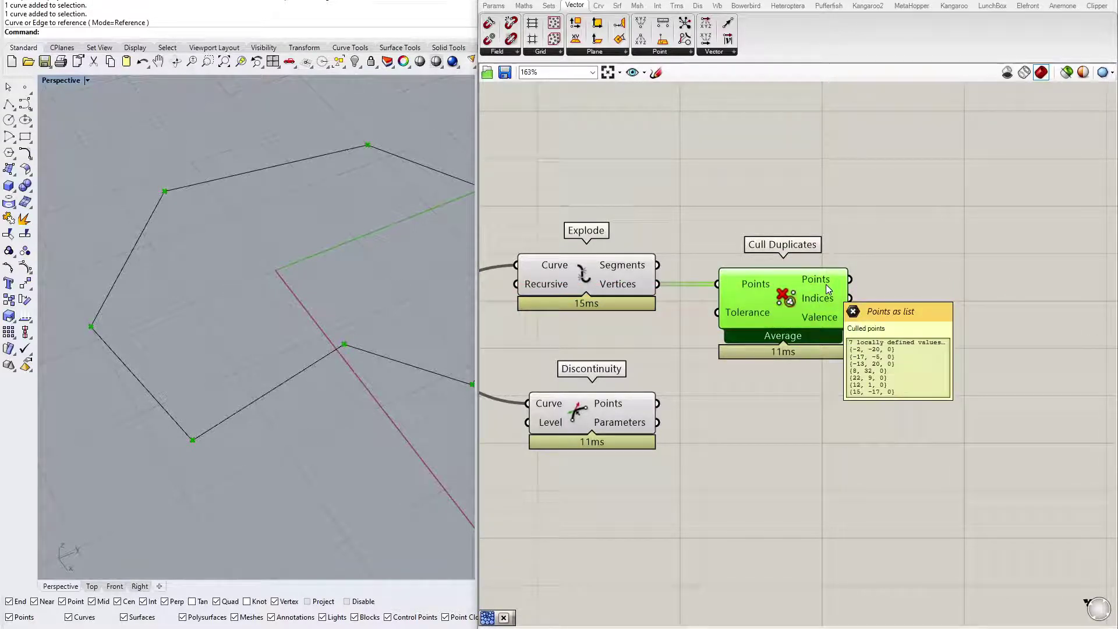
pyautogui.moveTo(693, 290); pyautogui.dragTo(760, 288, button='right')
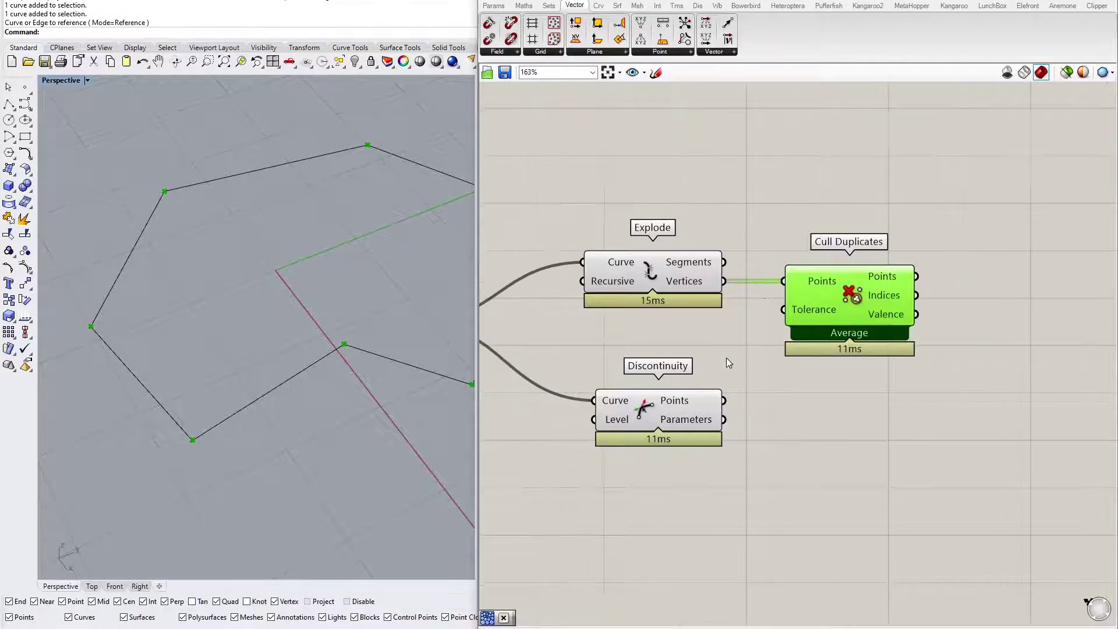
pyautogui.scroll(-1, 726, 358)
# Delete Explode and Cull Duplicates and move Discontinuity beside the Curve parameter.
pyautogui.moveTo(959, 211); pyautogui.dragTo(679, 348)
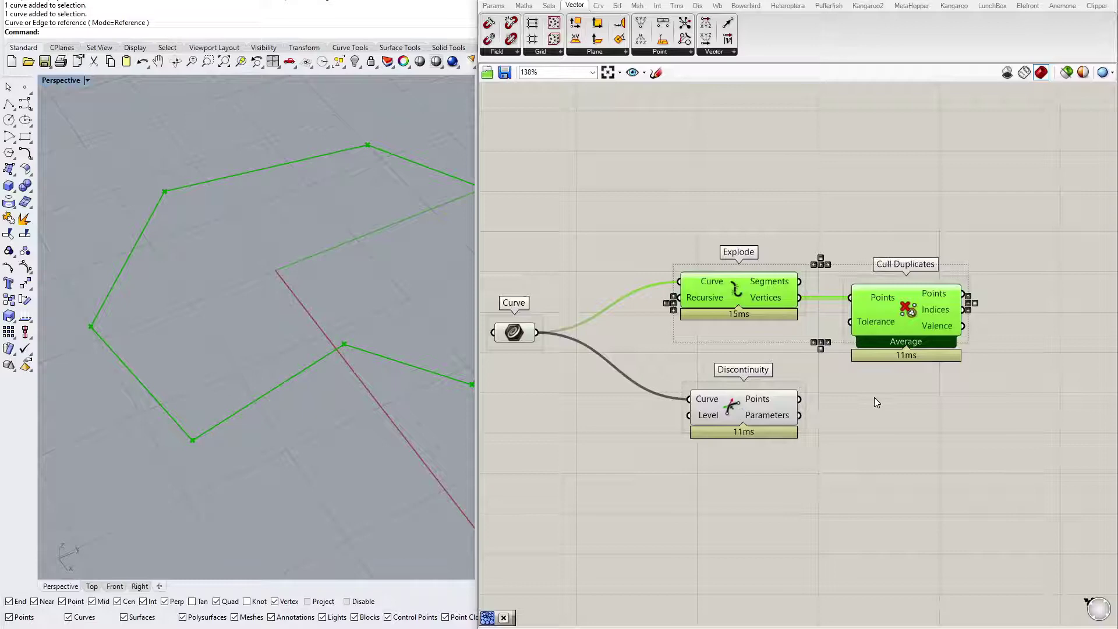
pyautogui.press('Delete')
pyautogui.moveTo(732, 415); pyautogui.dragTo(721, 349)
pyautogui.click(813, 333)
pyautogui.moveTo(776, 350); pyautogui.dragTo(706, 352, button='right')
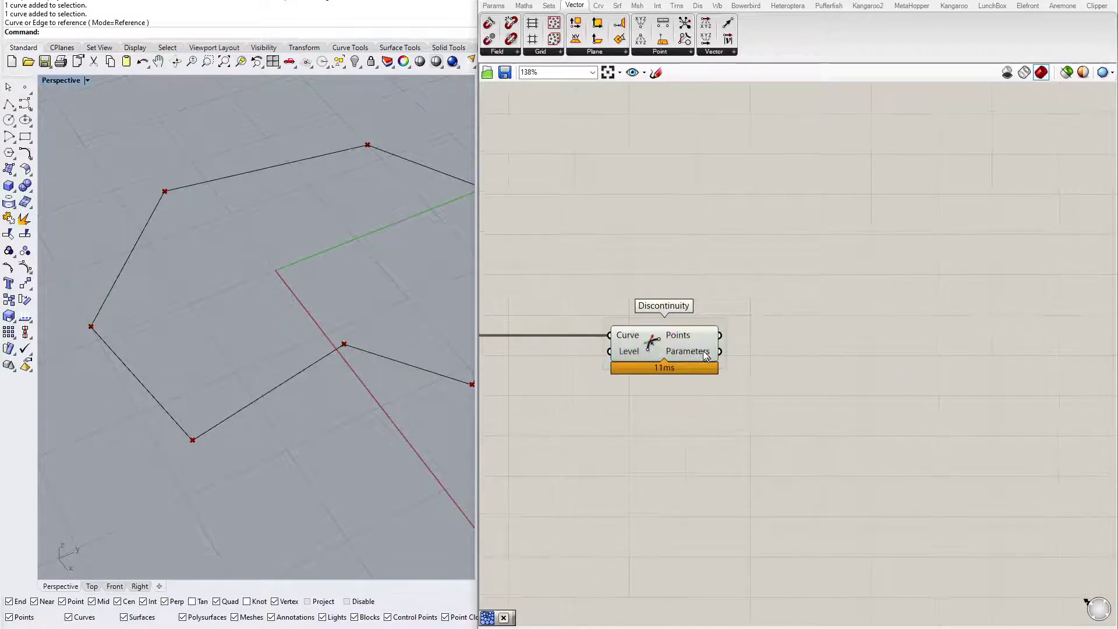
pyautogui.scroll(2, 670, 368)
pyautogui.moveTo(711, 240); pyautogui.dragTo(655, 333)
pyautogui.moveTo(190, 401); pyautogui.dragTo(341, 346, button='right')
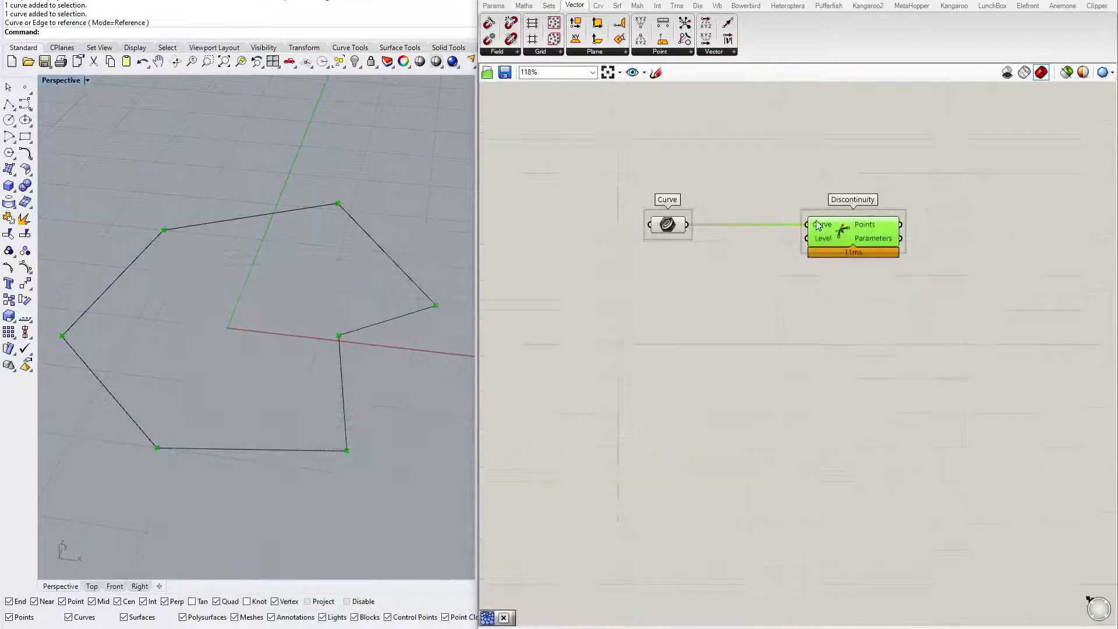
# Add a Number parameter below the Curve input.
pyautogui.scroll(1, 667, 331)
pyautogui.doubleClick(666, 327)
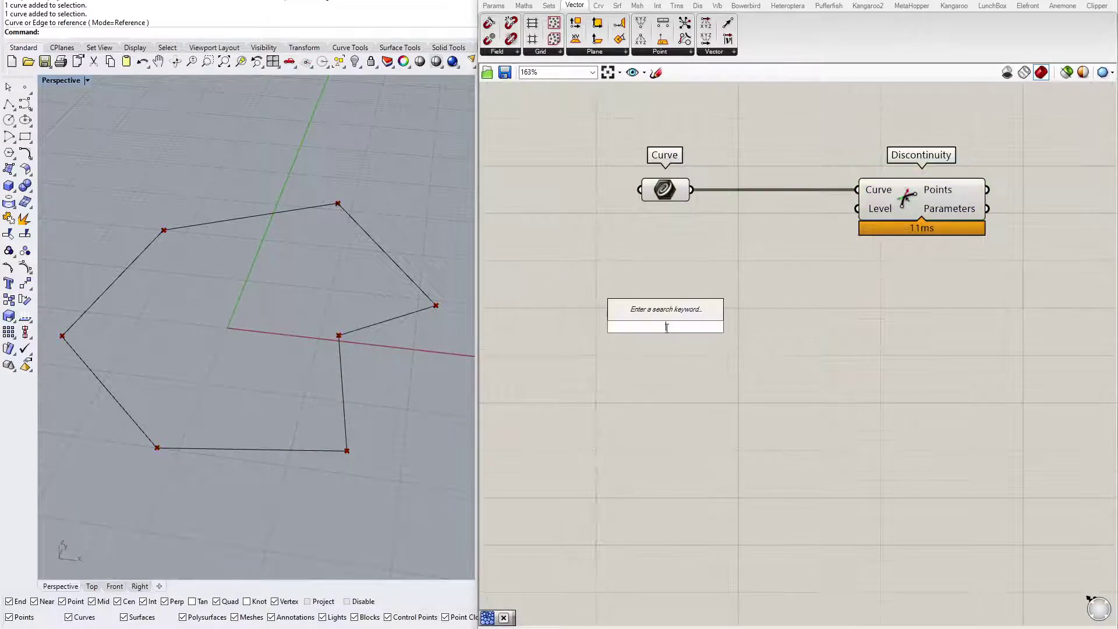
pyautogui.write('numbe')
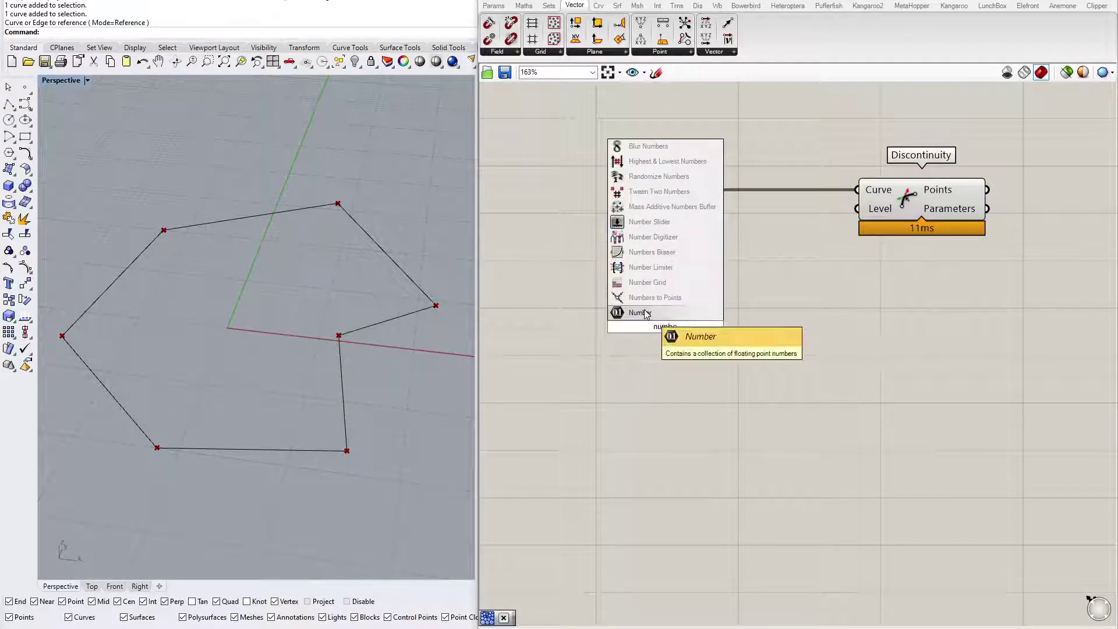
pyautogui.press('Return')
pyautogui.moveTo(673, 327); pyautogui.dragTo(673, 348)
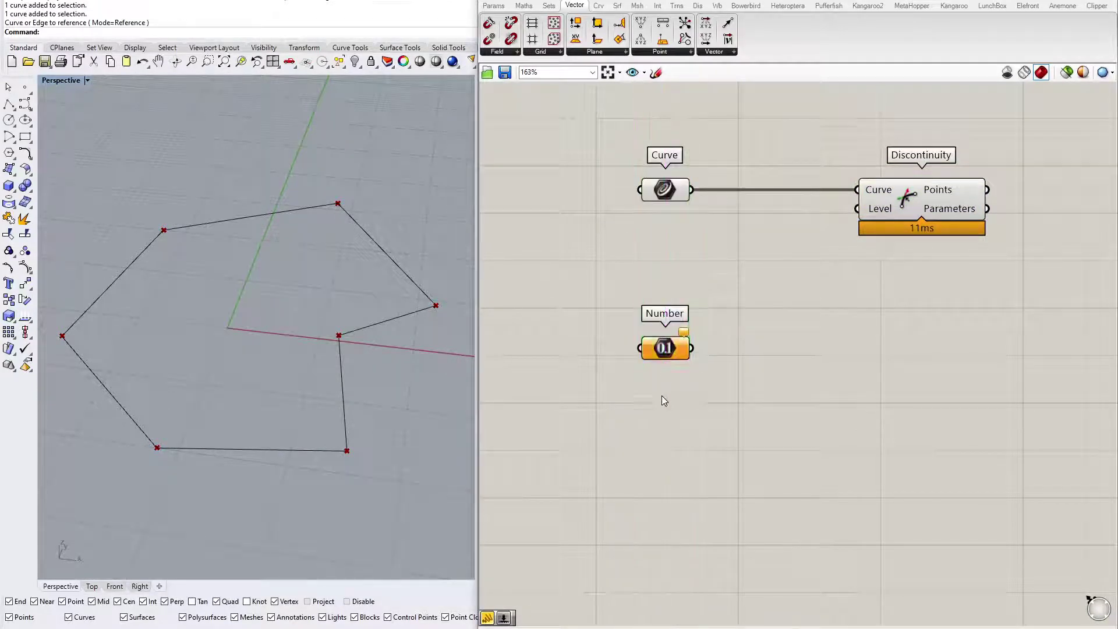
pyautogui.scroll(2, 659, 384)
# Create a Panel reading 'Height' lined up under the Number parameter.
pyautogui.doubleClick(659, 385)
pyautogui.write('//Heig')
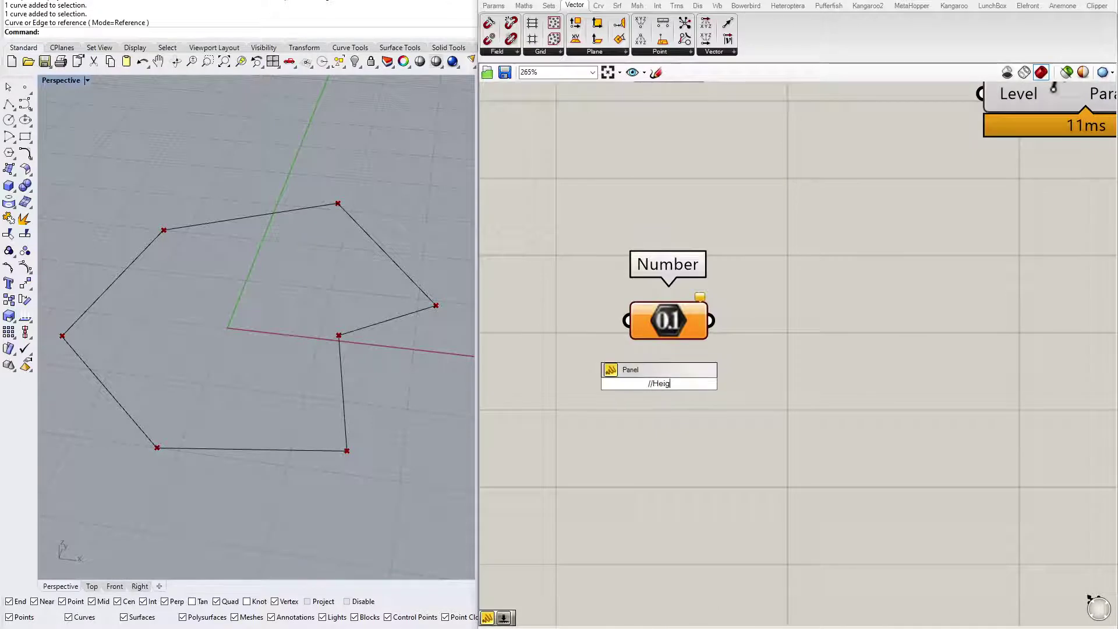
pyautogui.write('ht')
pyautogui.press('Return')
pyautogui.moveTo(660, 389); pyautogui.dragTo(671, 393)
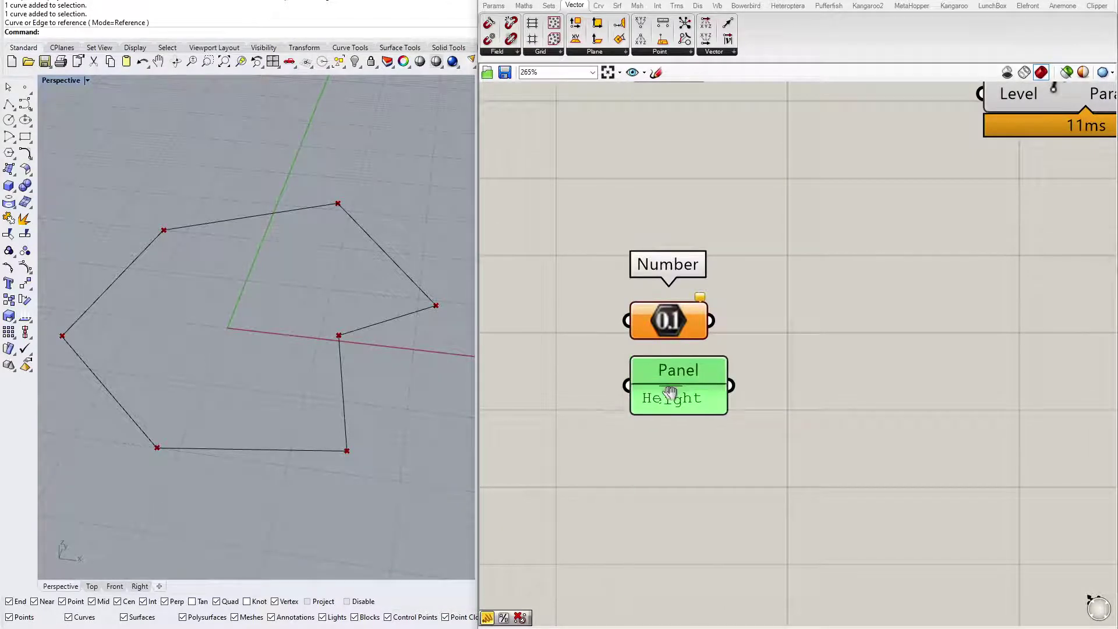
pyautogui.scroll(-3, 671, 391)
pyautogui.click(589, 340)
# Create a Number Slider set to 5.0 and wire it into the Number parameter.
pyautogui.doubleClick(585, 342)
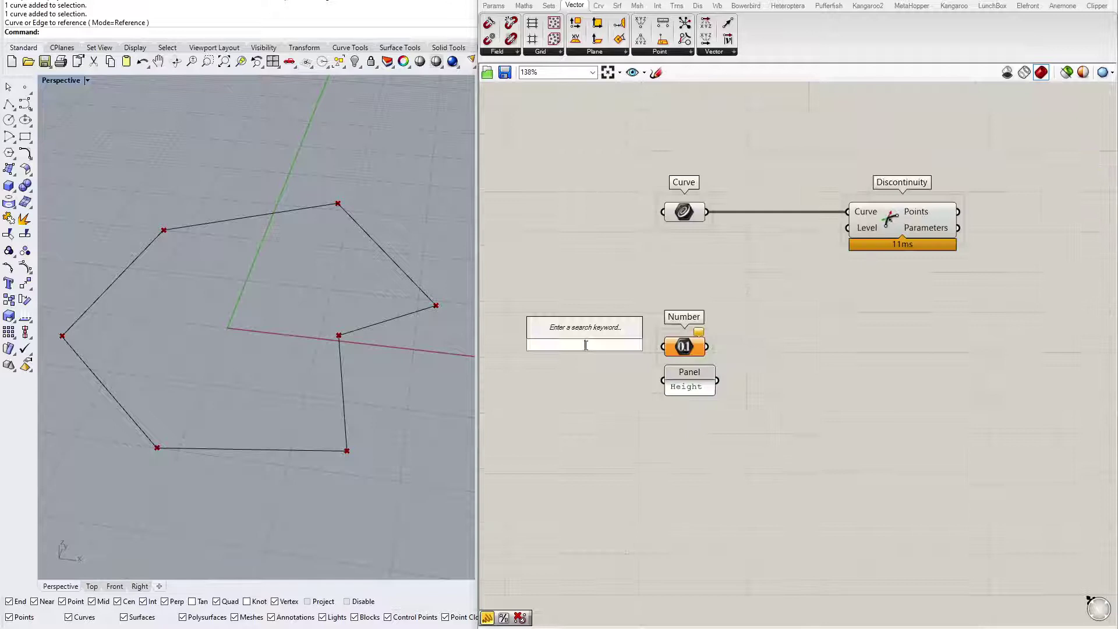
pyautogui.write('5.0<')
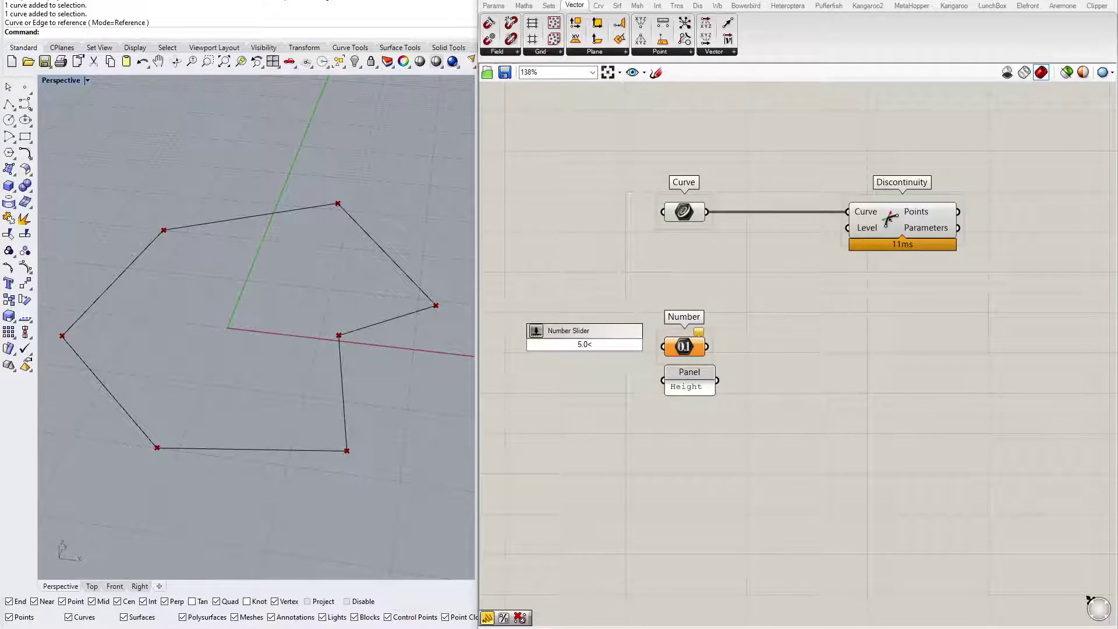
pyautogui.press('Return')
pyautogui.moveTo(619, 344); pyautogui.dragTo(663, 346)
pyautogui.moveTo(776, 330); pyautogui.dragTo(705, 349, button='right')
pyautogui.moveTo(622, 365); pyautogui.dragTo(633, 364)
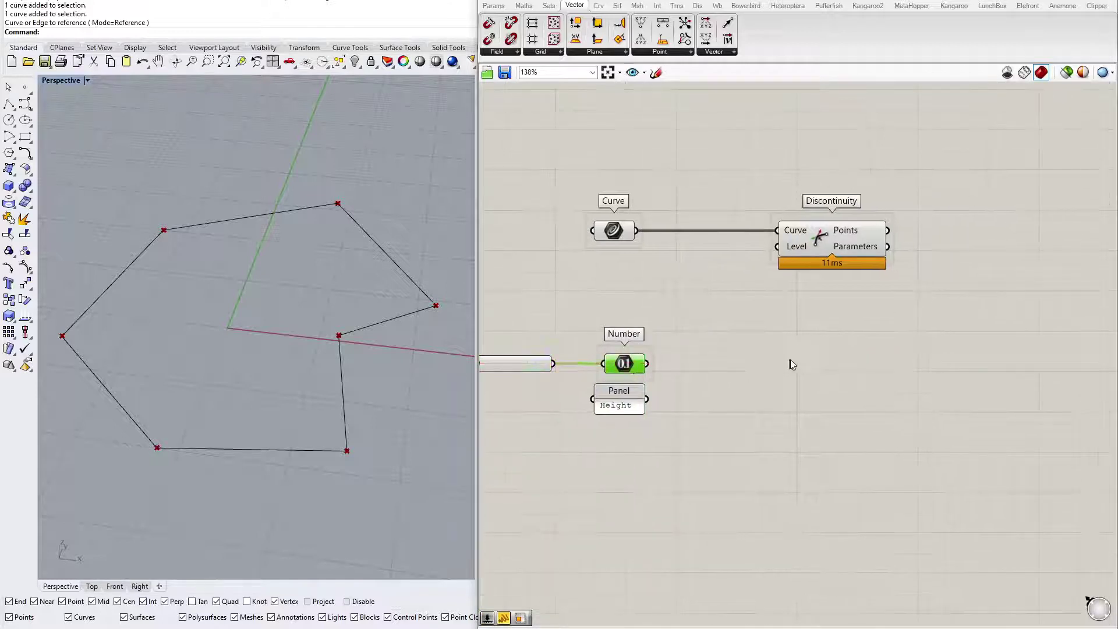
pyautogui.moveTo(848, 357); pyautogui.dragTo(797, 359, button='right')
pyautogui.doubleClick(795, 361)
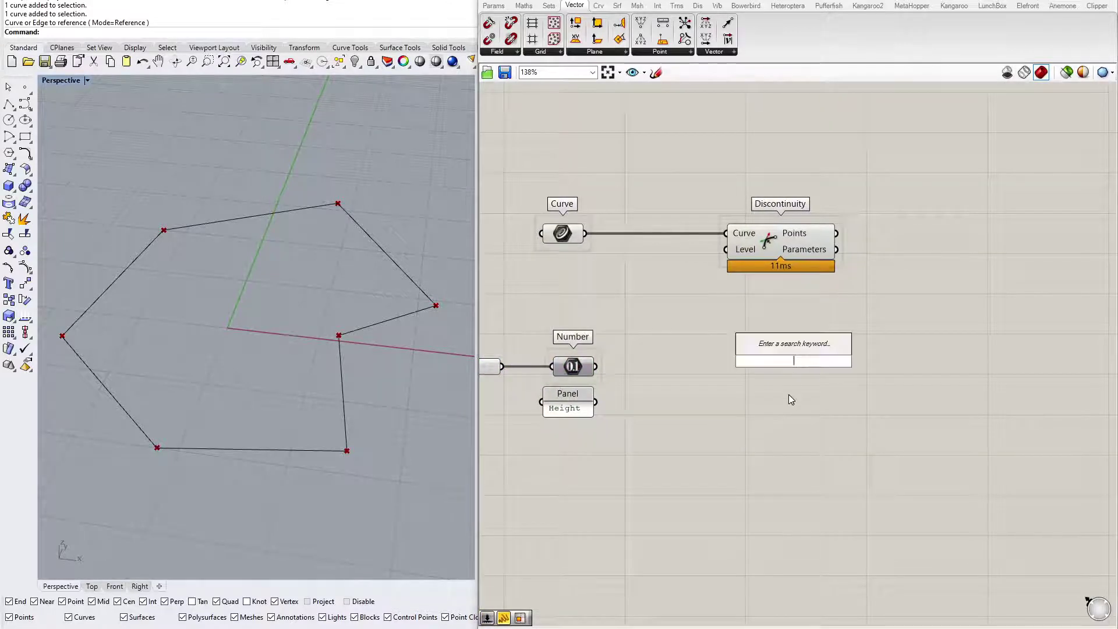
pyautogui.click(790, 394)
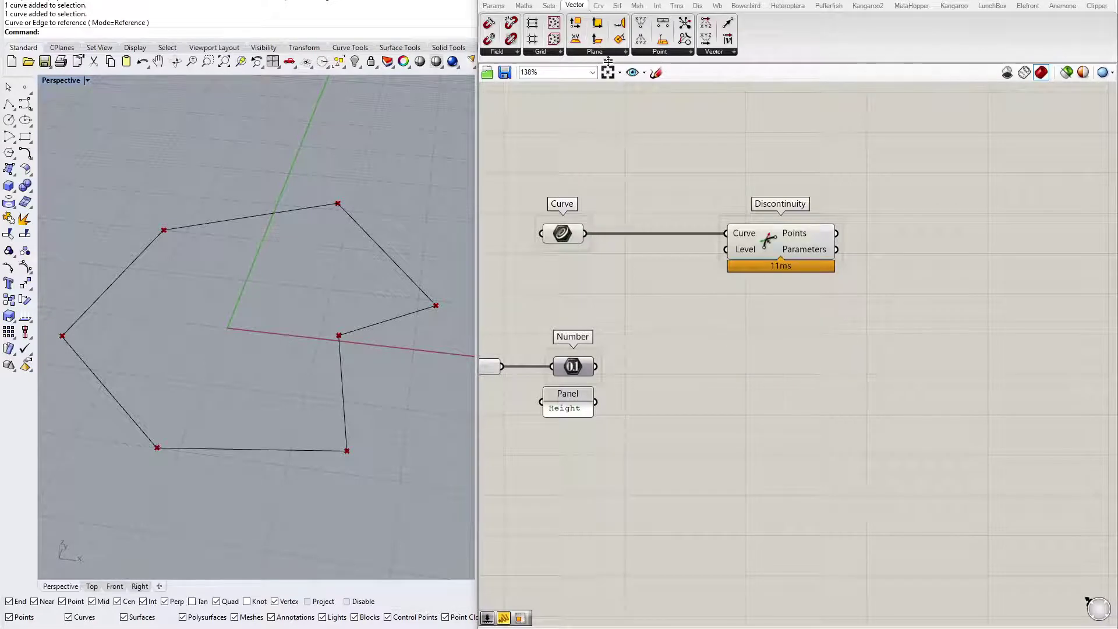
# Add a trial Vector XYZ component and wire the height Number into its Z input.
pyautogui.doubleClick(785, 366)
pyautogui.write('vector')
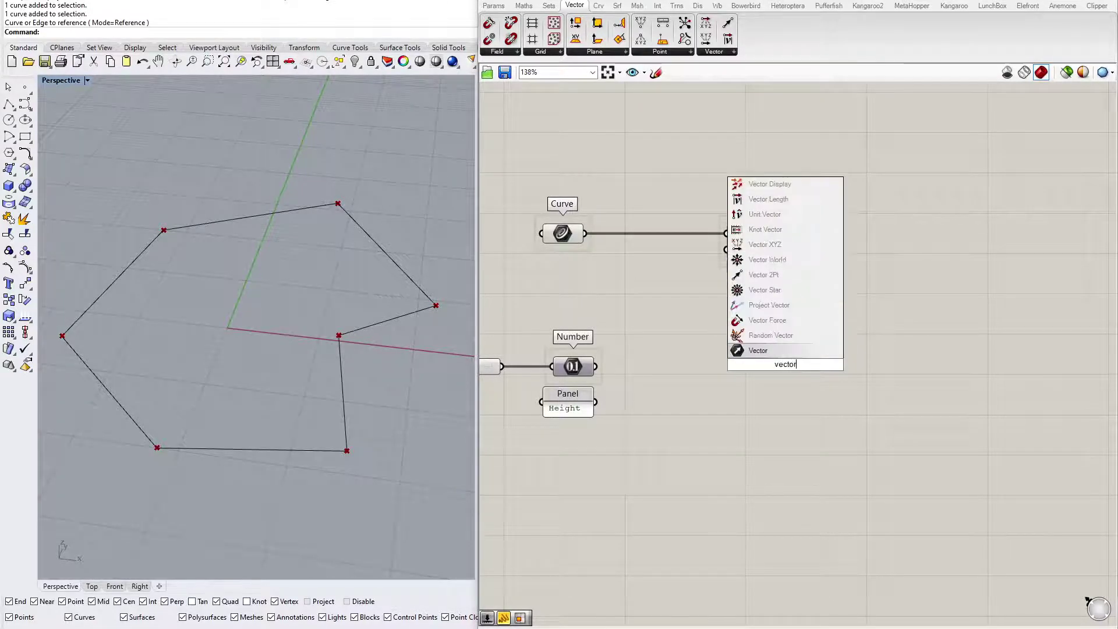
pyautogui.click(803, 248)
pyautogui.moveTo(790, 384); pyautogui.dragTo(778, 386)
pyautogui.moveTo(595, 366)
pyautogui.mouseDown()
pyautogui.moveTo(711, 387)
pyautogui.moveTo(599, 367)
pyautogui.mouseUp()
pyautogui.moveTo(777, 371); pyautogui.dragTo(776, 355)
pyautogui.click(764, 392)
pyautogui.scroll(4, 737, 368)
pyautogui.scroll(-5, 631, 377)
pyautogui.moveTo(631, 377); pyautogui.dragTo(761, 370, button='right')
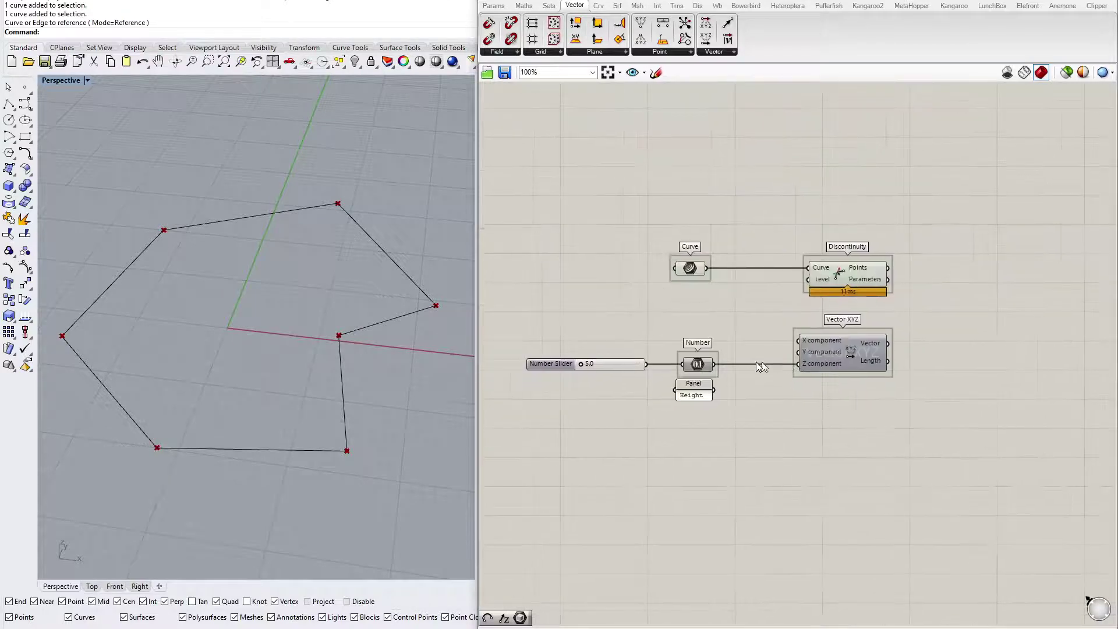
pyautogui.scroll(3, 673, 366)
pyautogui.moveTo(729, 318); pyautogui.dragTo(626, 386)
pyautogui.click(931, 368)
pyautogui.moveTo(975, 453); pyautogui.dragTo(843, 416, button='right')
# Place a Unit Z component below Vector XYZ and wire the Number into its Factor.
pyautogui.doubleClick(843, 420)
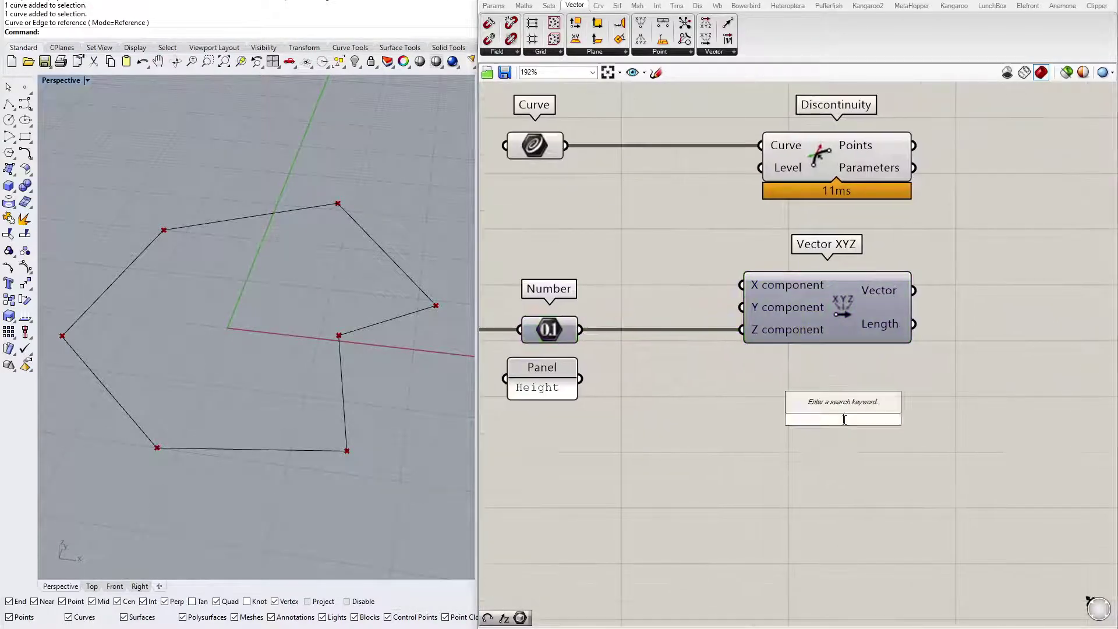
pyautogui.write('z')
pyautogui.press('Return')
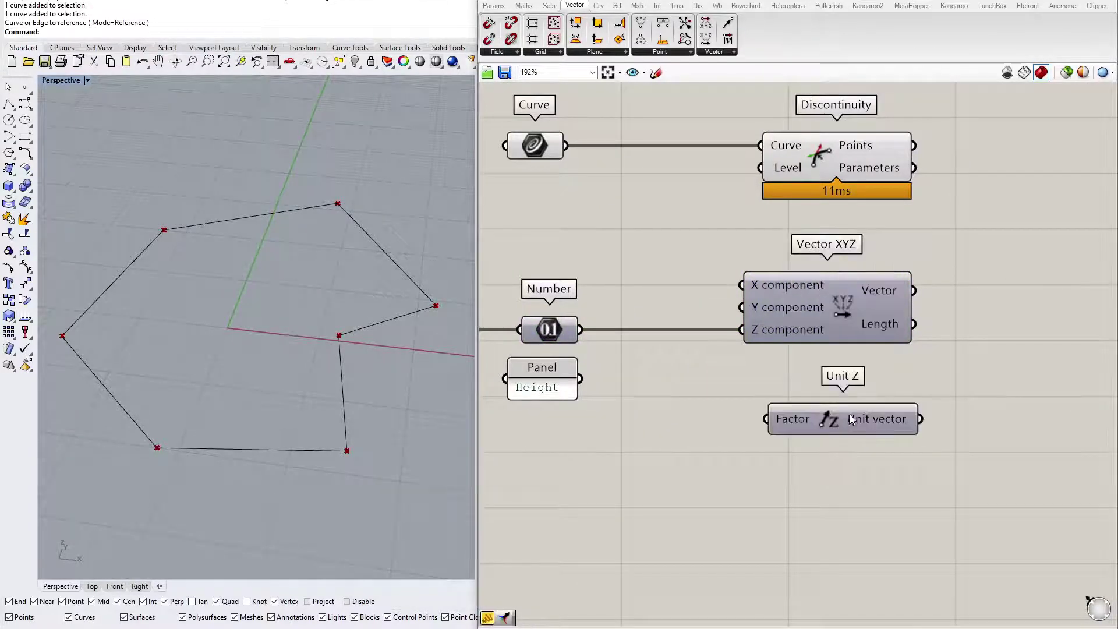
pyautogui.moveTo(832, 426); pyautogui.dragTo(823, 421)
pyautogui.moveTo(581, 331); pyautogui.dragTo(754, 424)
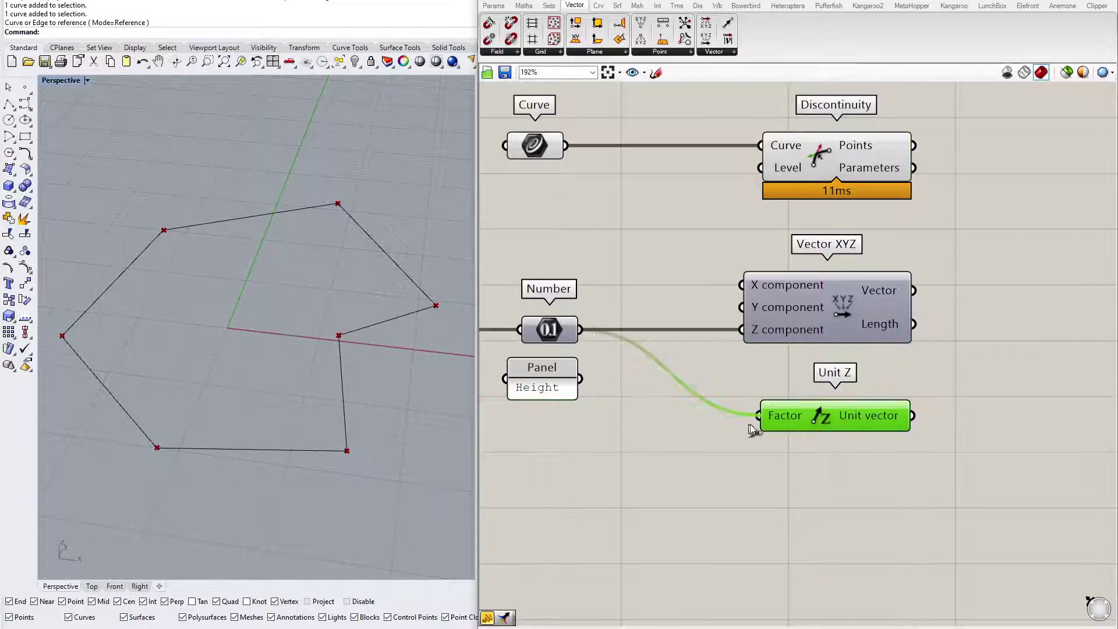
pyautogui.scroll(-3, 772, 416)
pyautogui.moveTo(828, 401); pyautogui.dragTo(868, 391, button='right')
pyautogui.click(875, 393)
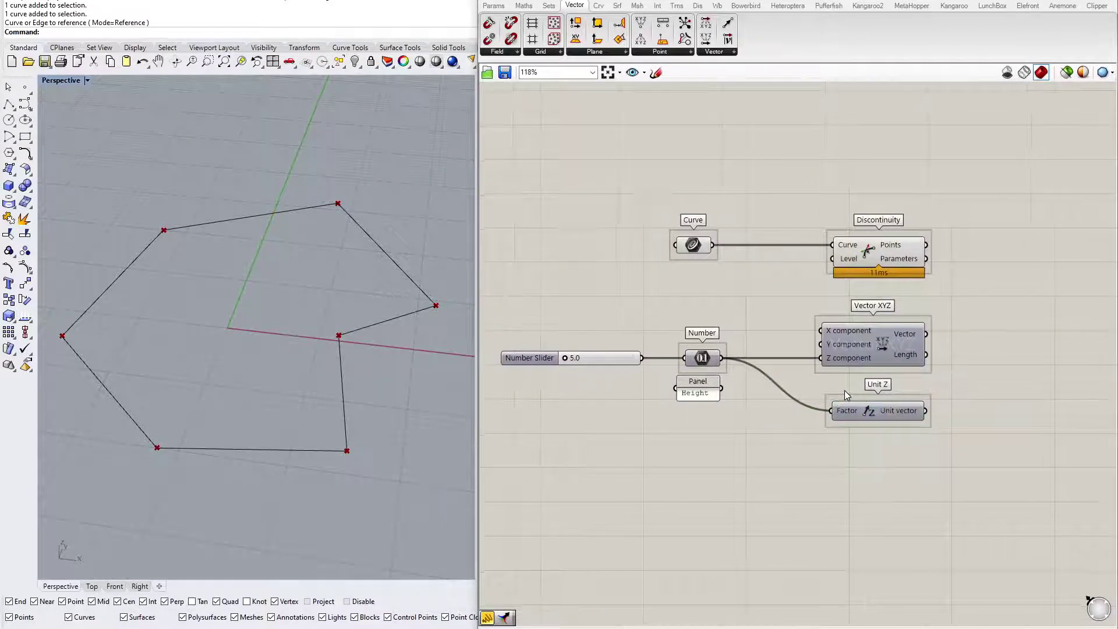
# Align the Curve, Number and Height panel components on a common centre.
pyautogui.click(694, 397)
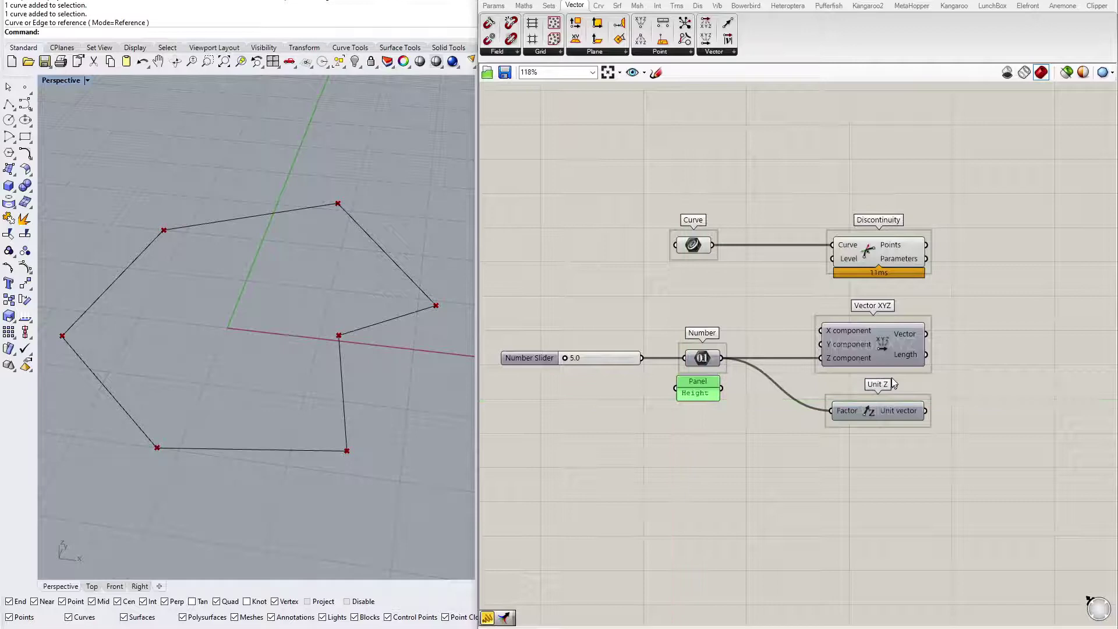
pyautogui.scroll(1, 732, 341)
pyautogui.moveTo(606, 187); pyautogui.dragTo(731, 465)
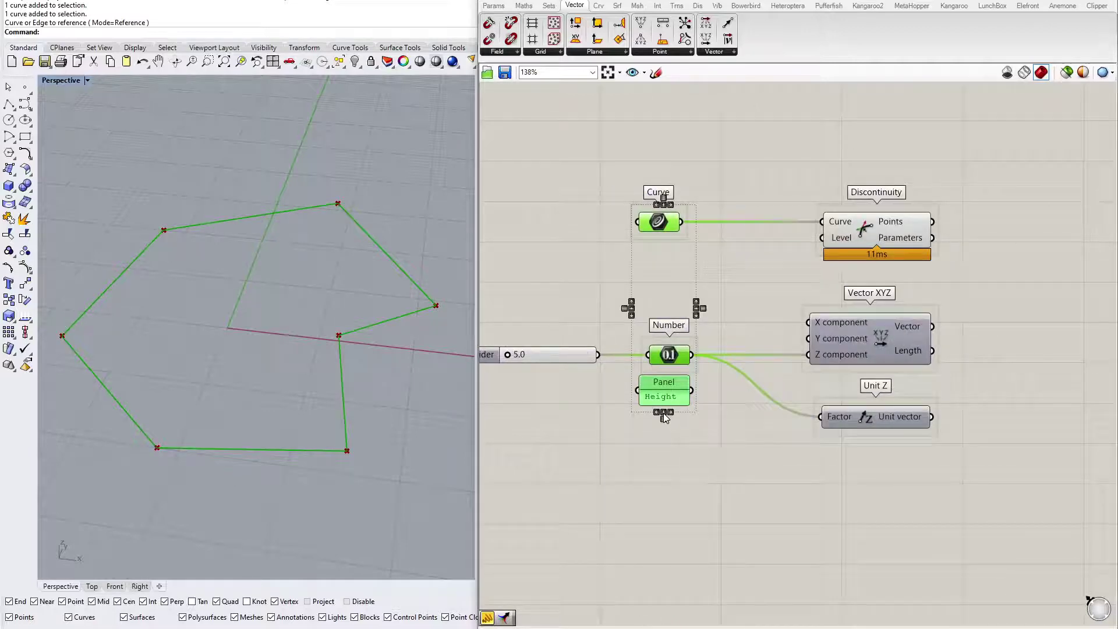
pyautogui.click(663, 413)
pyautogui.click(715, 426)
pyautogui.moveTo(871, 417); pyautogui.dragTo(752, 414, button='right')
pyautogui.scroll(1, 754, 411)
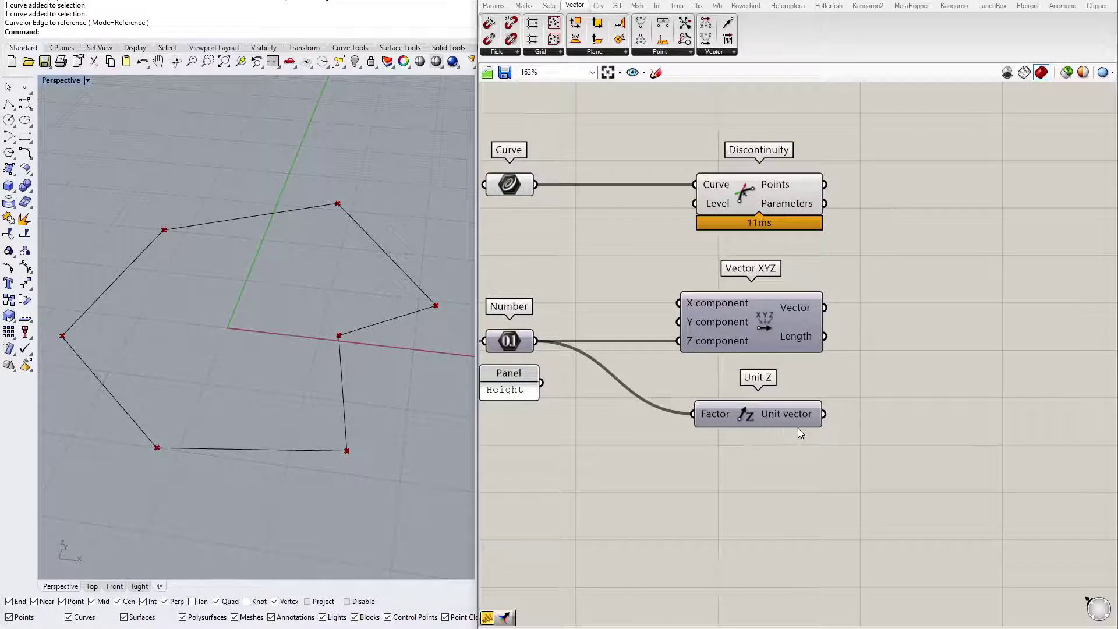
# Delete the unneeded Vector XYZ and move Unit Z level with the Number.
pyautogui.click(748, 412)
pyautogui.scroll(2, 763, 454)
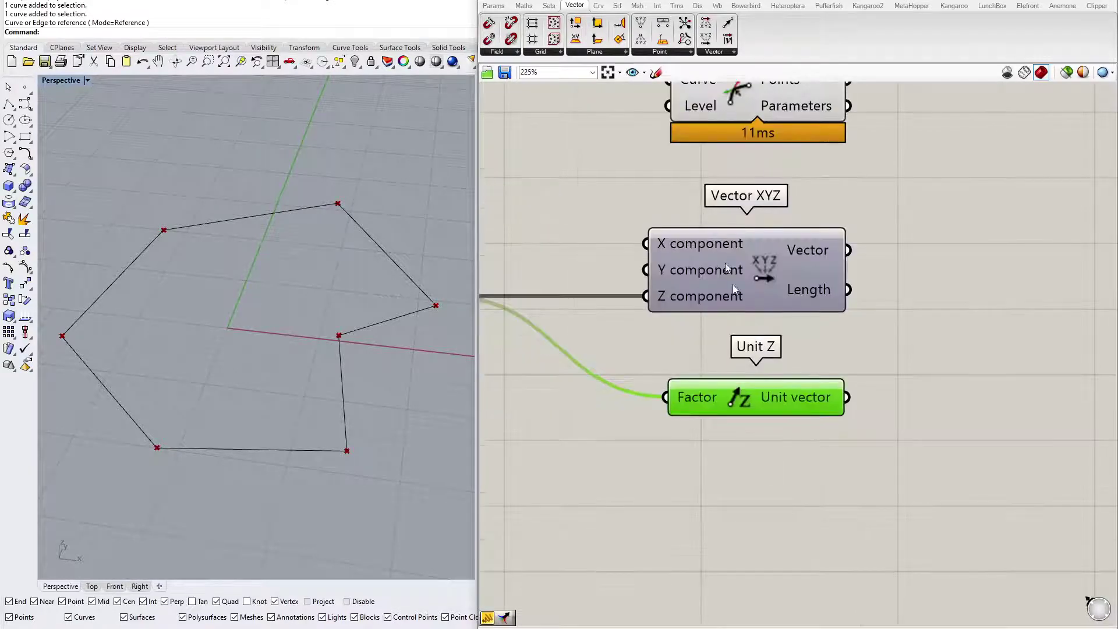
pyautogui.click(720, 51)
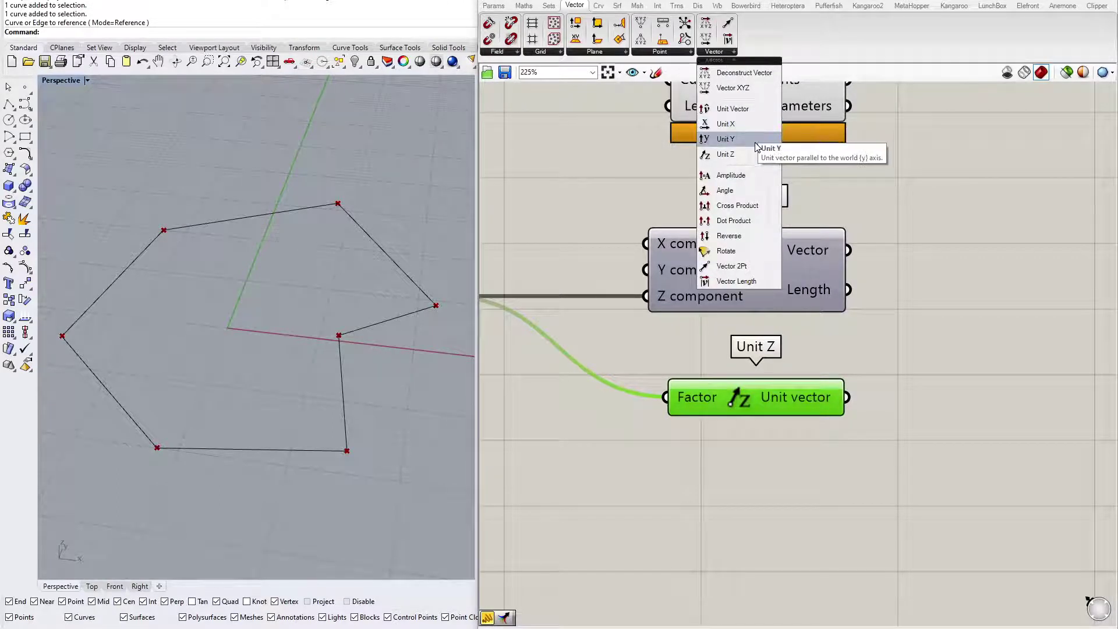
pyautogui.click(821, 192)
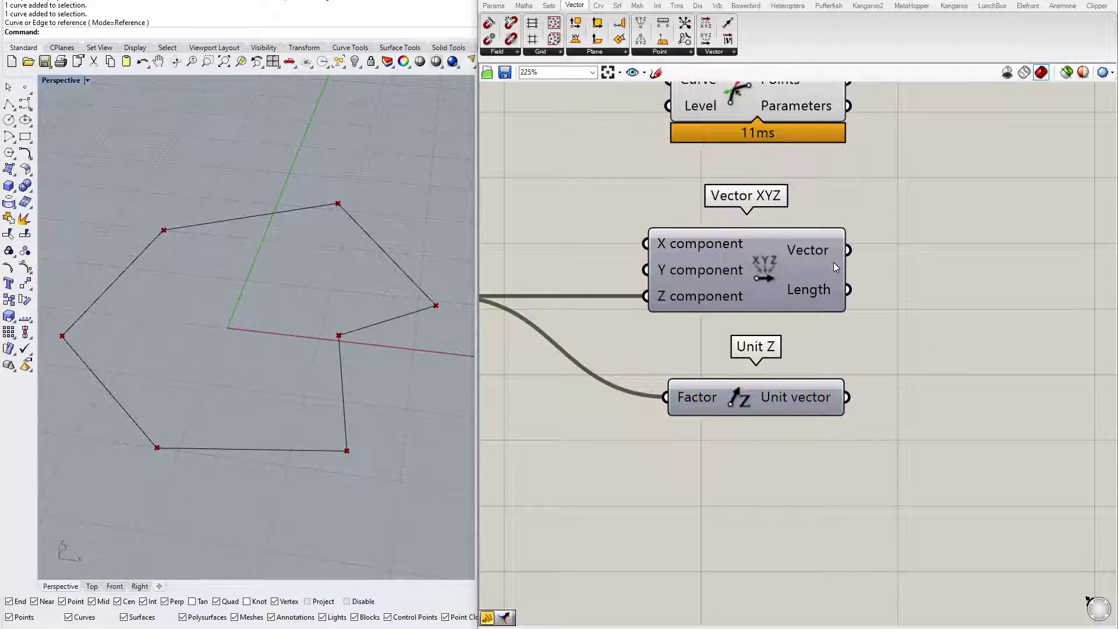
pyautogui.click(749, 272)
pyautogui.press('Delete')
pyautogui.scroll(-3, 749, 274)
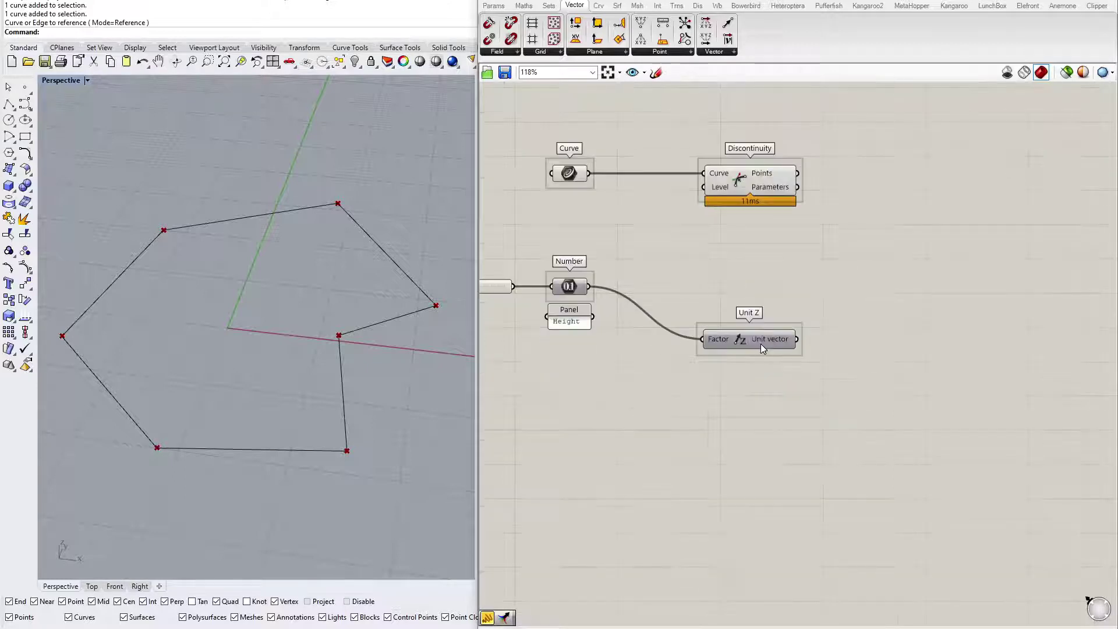
pyautogui.moveTo(760, 345); pyautogui.dragTo(757, 290)
# Add a Move component taking Discontinuity's vertex points as geometry and Unit Z as motion.
pyautogui.moveTo(861, 237); pyautogui.dragTo(815, 307, button='right')
pyautogui.scroll(2, 839, 285)
pyautogui.doubleClick(817, 302)
pyautogui.write('mo')
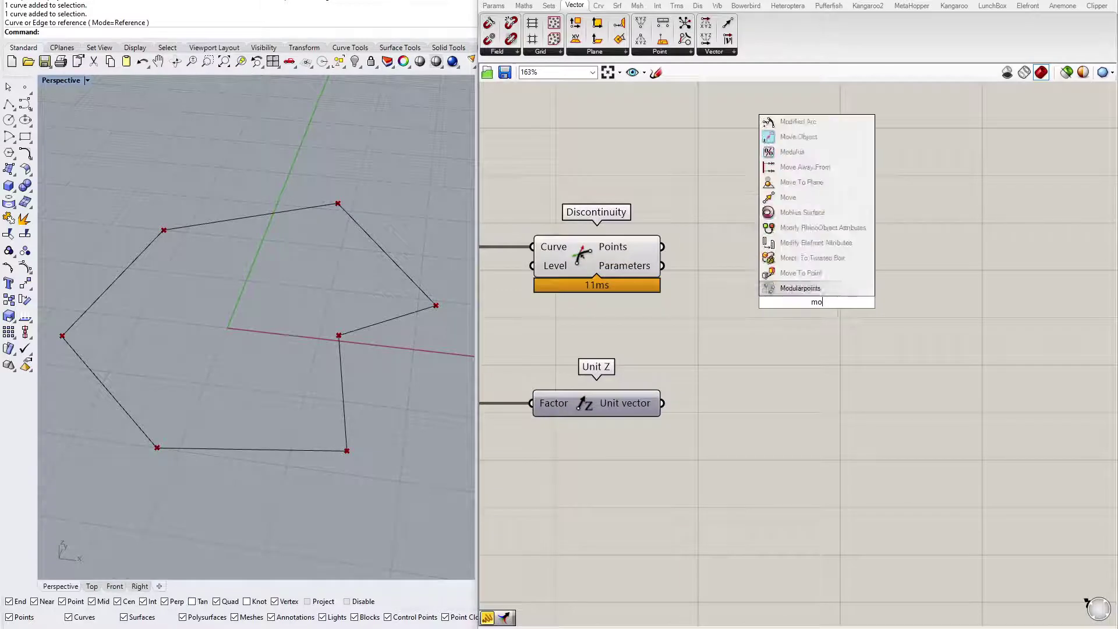
pyautogui.write('ve')
pyautogui.click(801, 288)
pyautogui.moveTo(662, 246); pyautogui.dragTo(745, 293)
pyautogui.moveTo(662, 403); pyautogui.dragTo(818, 260)
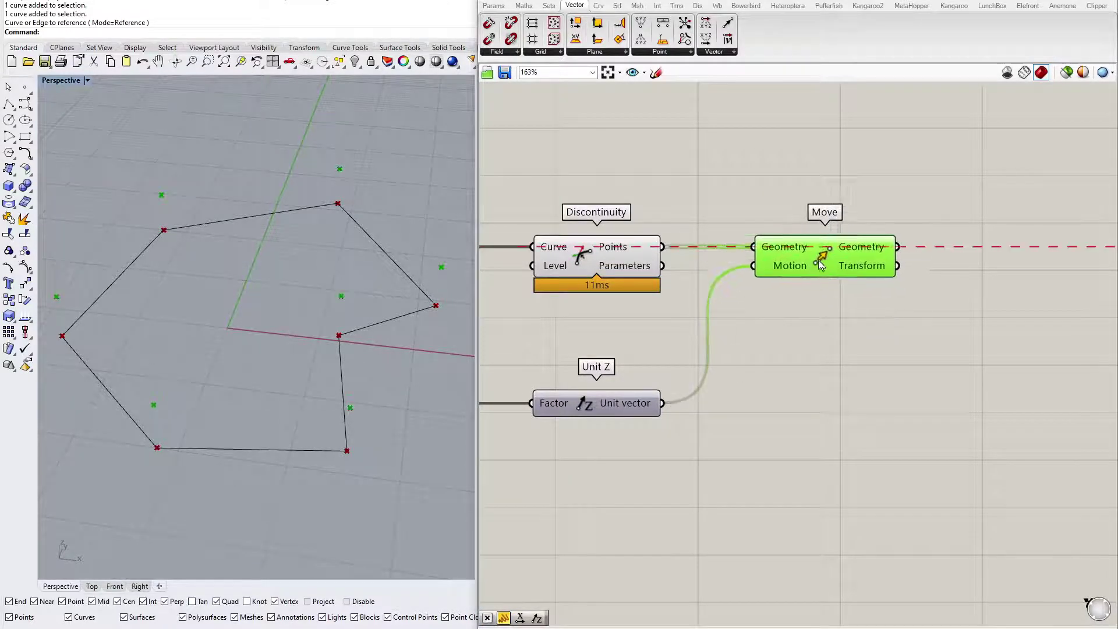
pyautogui.click(761, 329)
pyautogui.scroll(-2, 757, 331)
# Adjust the height slider through 13.4, 12.4 and 11.8, settling on about 16.7.
pyautogui.moveTo(559, 348); pyautogui.dragTo(824, 312, button='right')
pyautogui.scroll(1, 600, 349)
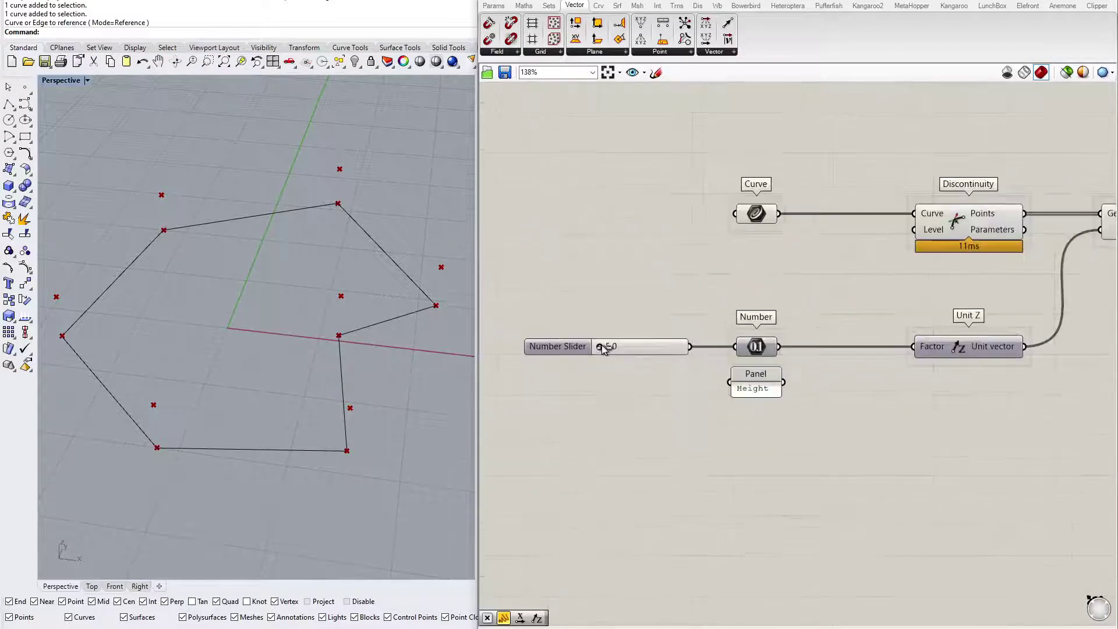
pyautogui.moveTo(604, 348); pyautogui.dragTo(633, 347)
pyautogui.moveTo(470, 389); pyautogui.dragTo(321, 345, button='right')
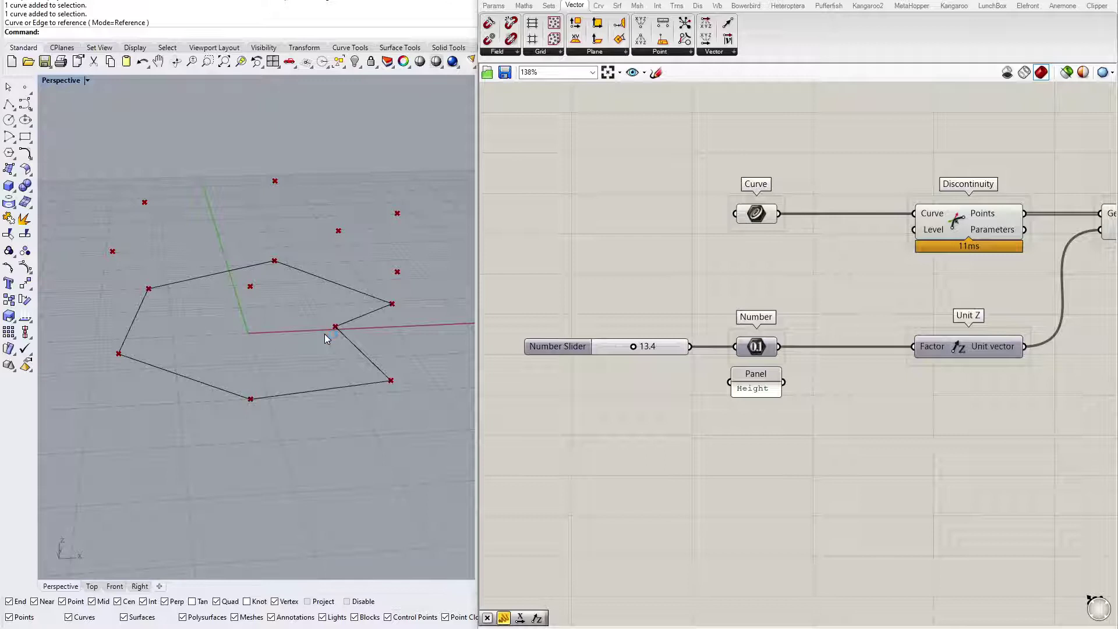
pyautogui.moveTo(633, 347); pyautogui.dragTo(631, 349)
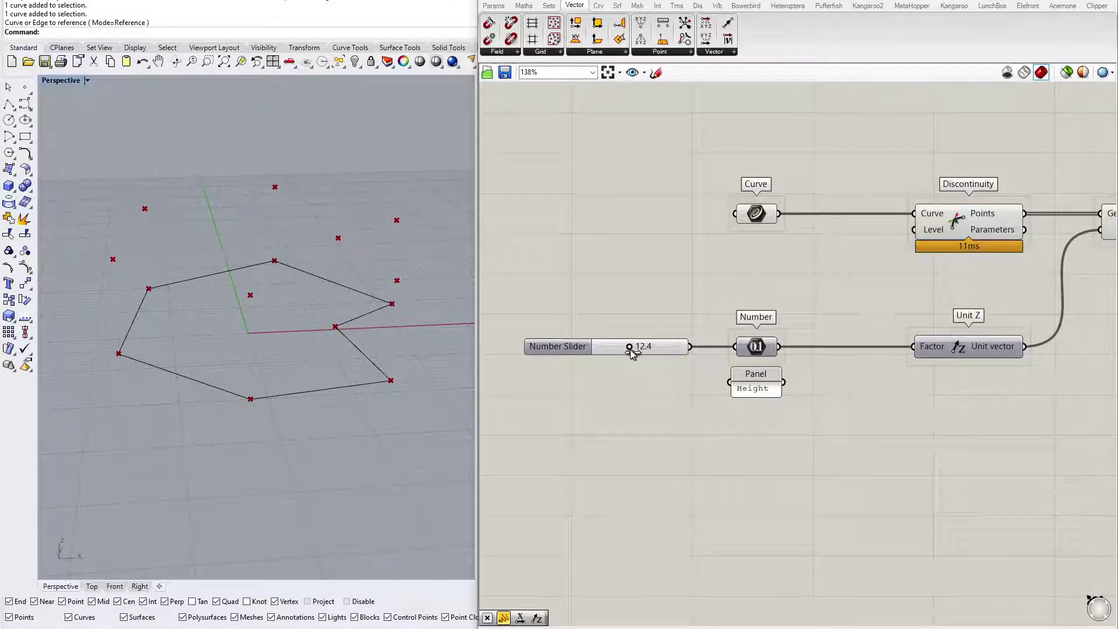
pyautogui.moveTo(630, 350); pyautogui.dragTo(628, 350)
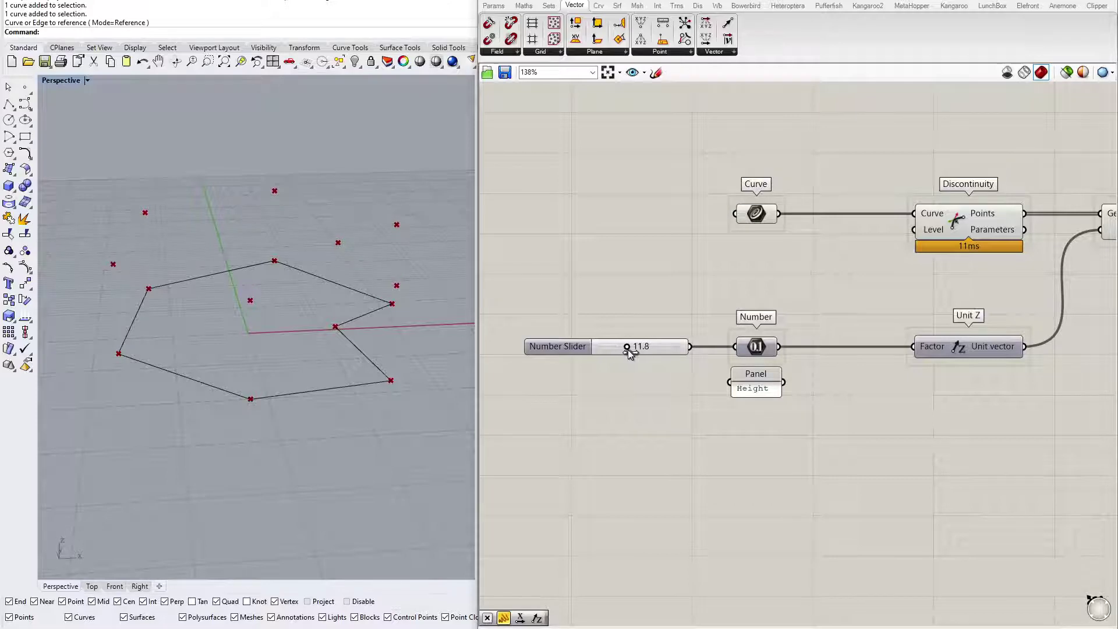
pyautogui.moveTo(782, 341); pyautogui.dragTo(659, 358, button='right')
pyautogui.scroll(1, 497, 357)
pyautogui.moveTo(505, 366); pyautogui.dragTo(529, 368)
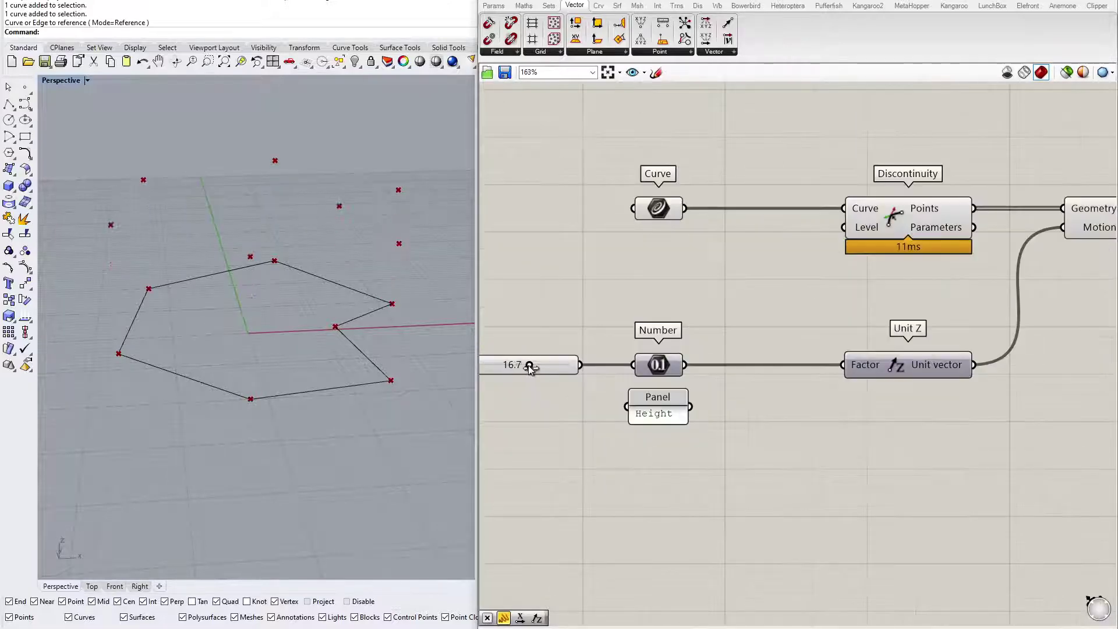
pyautogui.scroll(-4, 541, 364)
pyautogui.moveTo(868, 325); pyautogui.dragTo(664, 297, button='right')
pyautogui.scroll(3, 610, 308)
# Select the Move component to preview the raised vertex points.
pyautogui.click(604, 281)
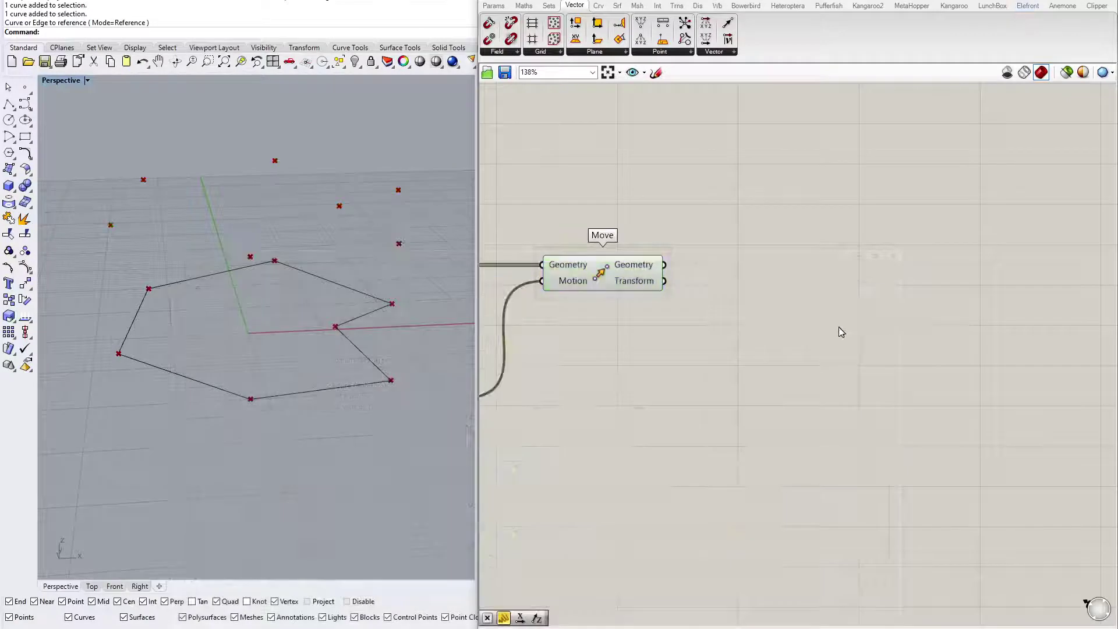
# Try an Average of Discontinuity's vertex points as the centre, then delete it.
pyautogui.scroll(-2, 841, 330)
pyautogui.scroll(4, 848, 381)
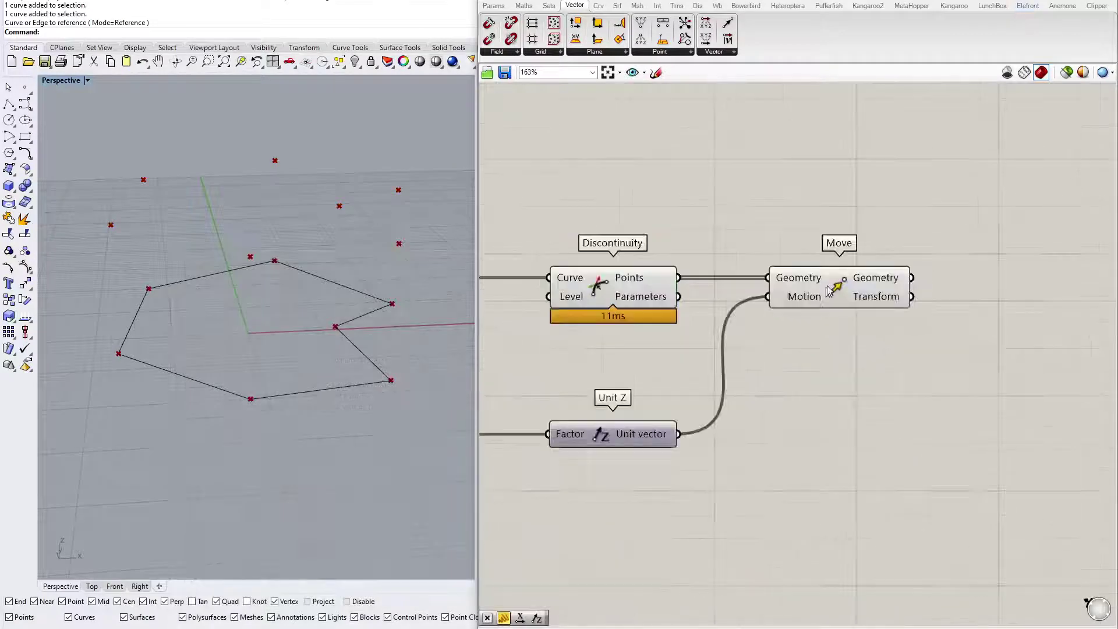
pyautogui.moveTo(848, 381); pyautogui.dragTo(846, 426)
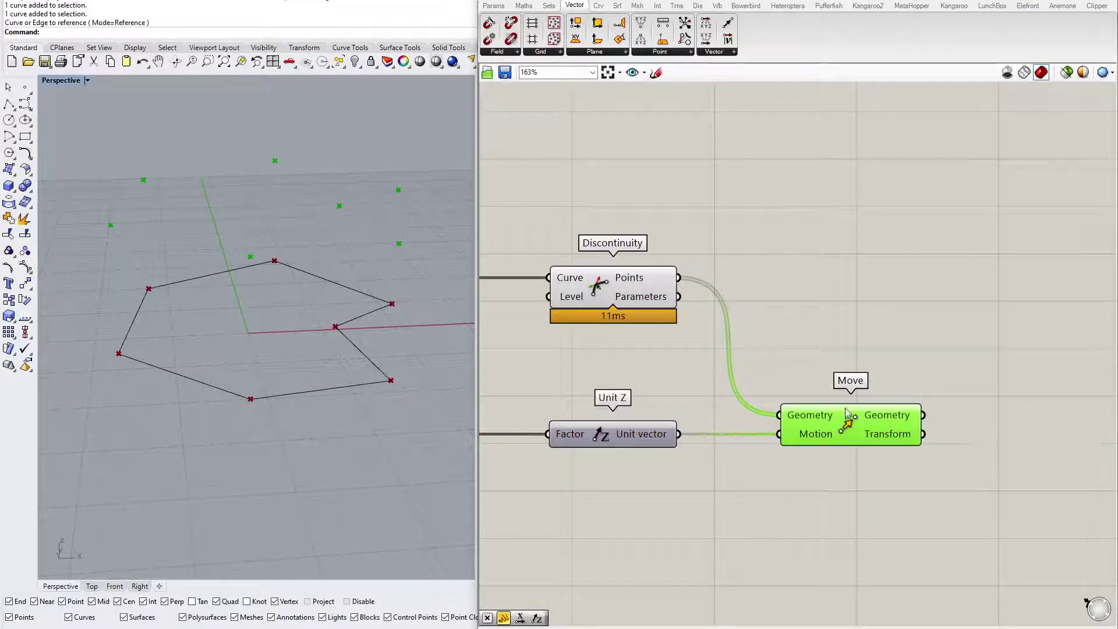
pyautogui.click(613, 273)
pyautogui.doubleClick(812, 269)
pyautogui.write('aver')
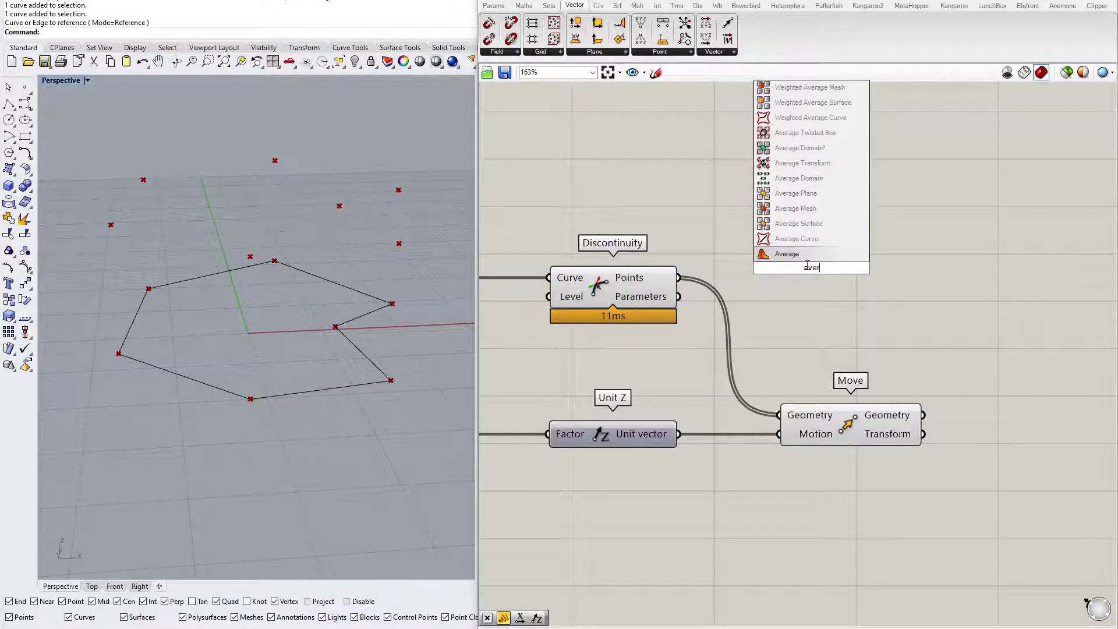
pyautogui.press('Return')
pyautogui.moveTo(679, 277); pyautogui.dragTo(771, 278)
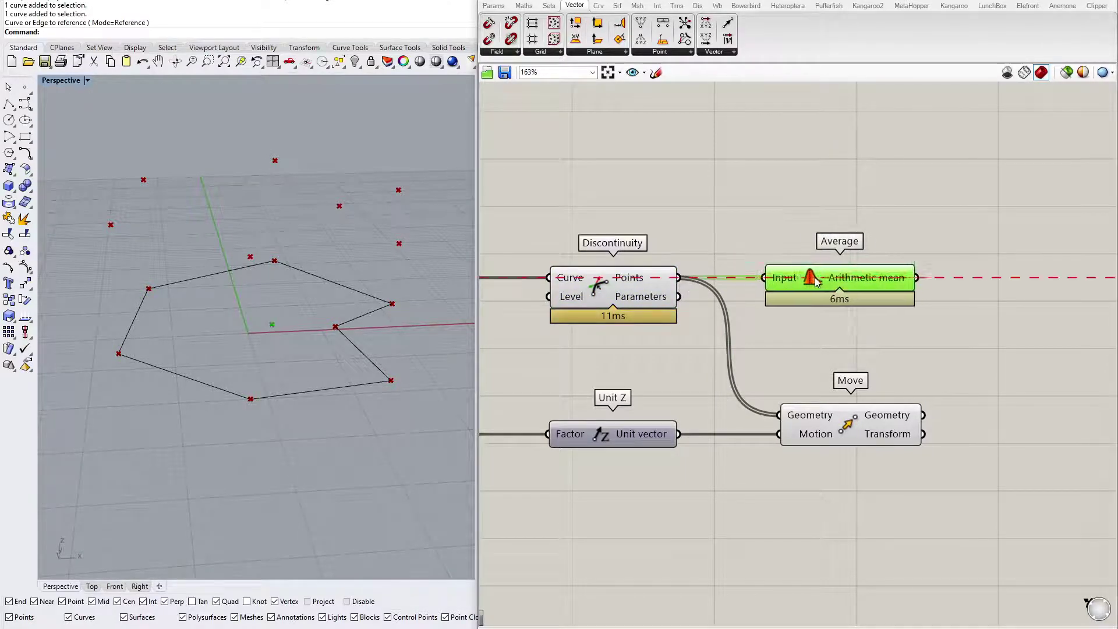
pyautogui.moveTo(266, 350); pyautogui.dragTo(321, 416, button='right')
pyautogui.moveTo(871, 207); pyautogui.dragTo(835, 326)
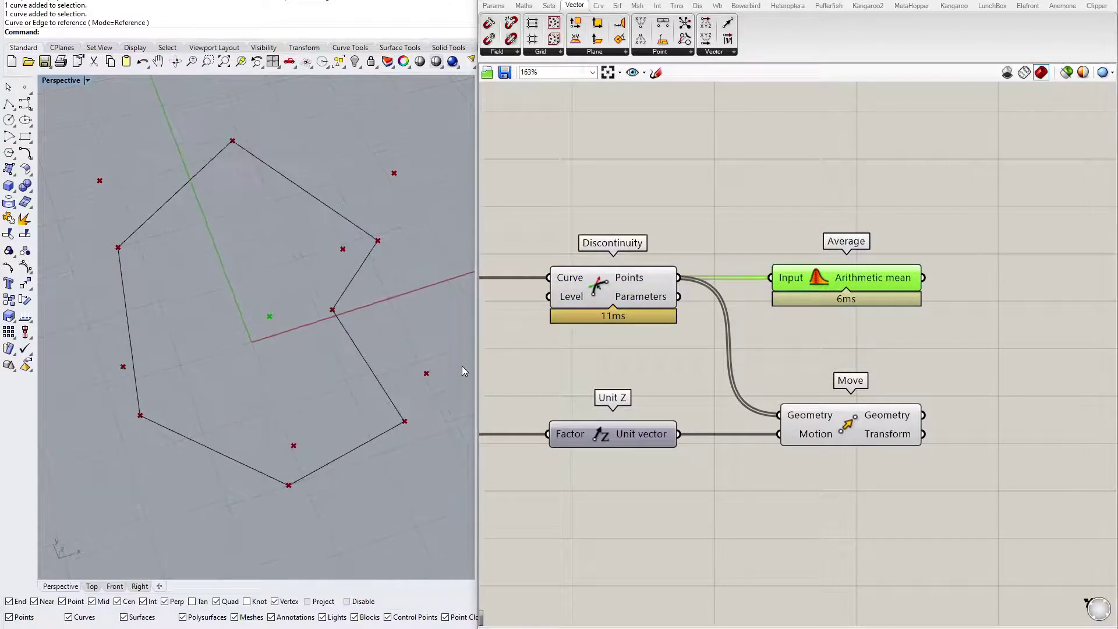
pyautogui.moveTo(316, 374); pyautogui.dragTo(297, 356, button='right')
pyautogui.scroll(-2, 830, 263)
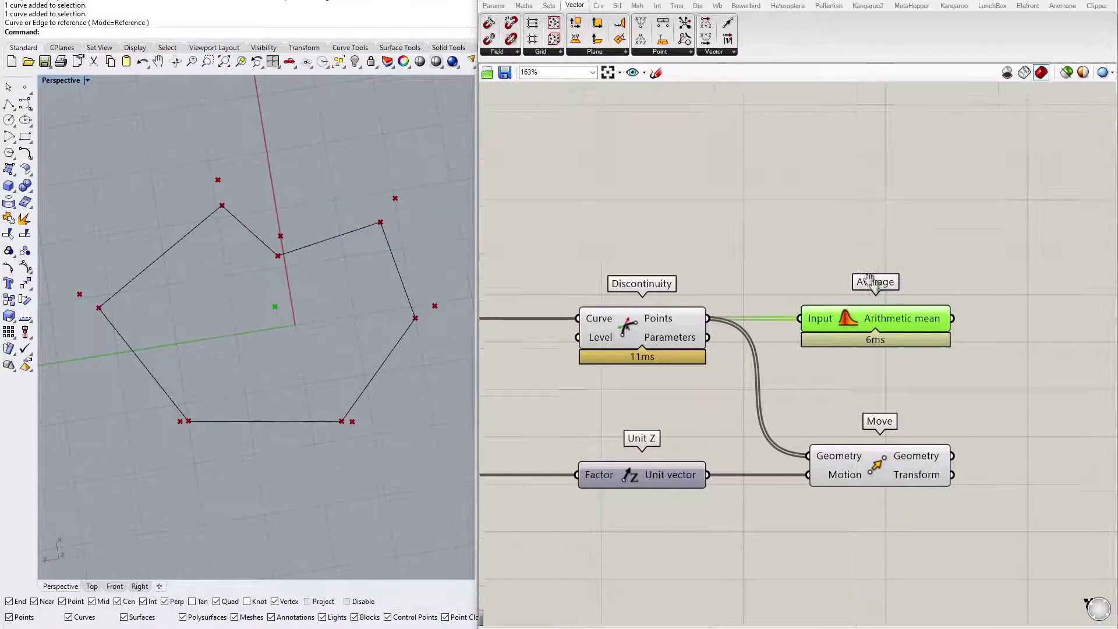
pyautogui.press('Delete')
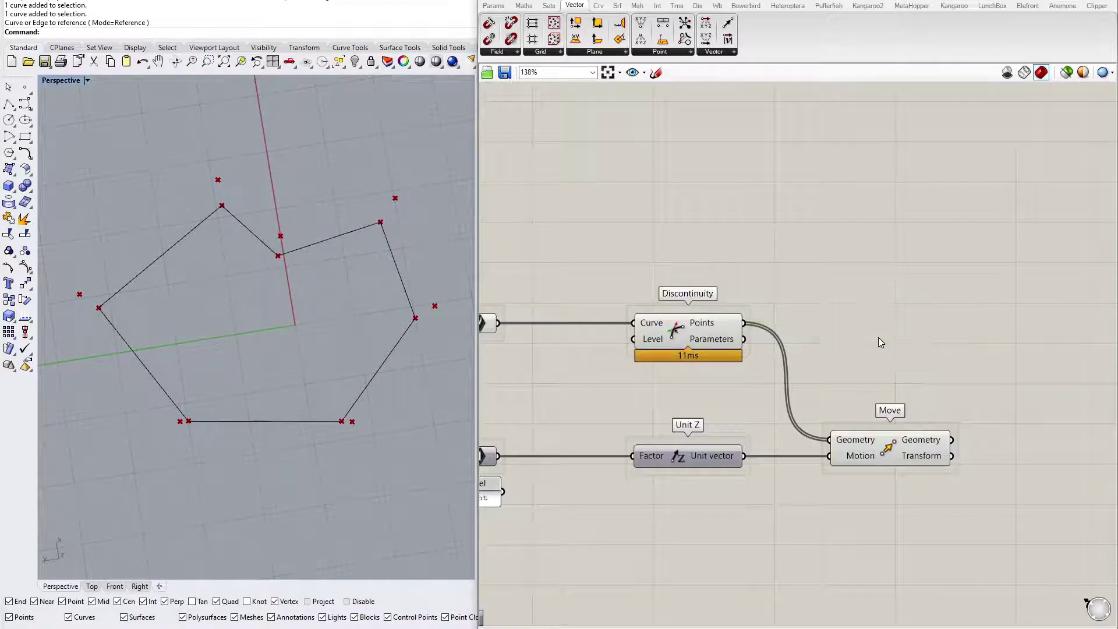
# Add a Polygon Center component and feed the referenced polyline into it.
pyautogui.doubleClick(854, 278)
pyautogui.write('pol')
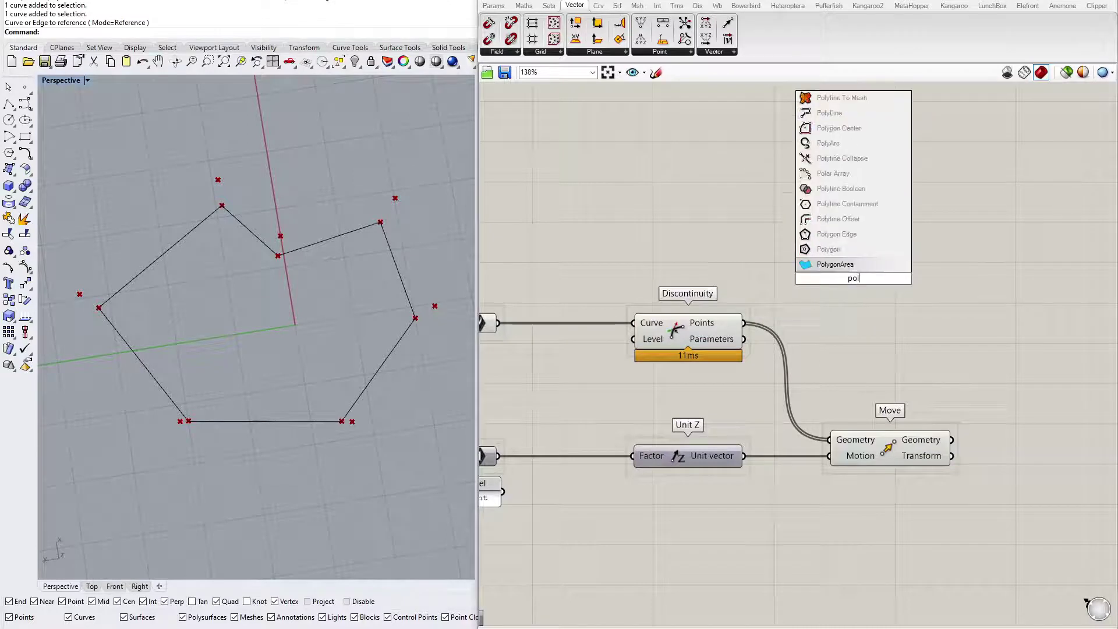
pyautogui.write('ygion')
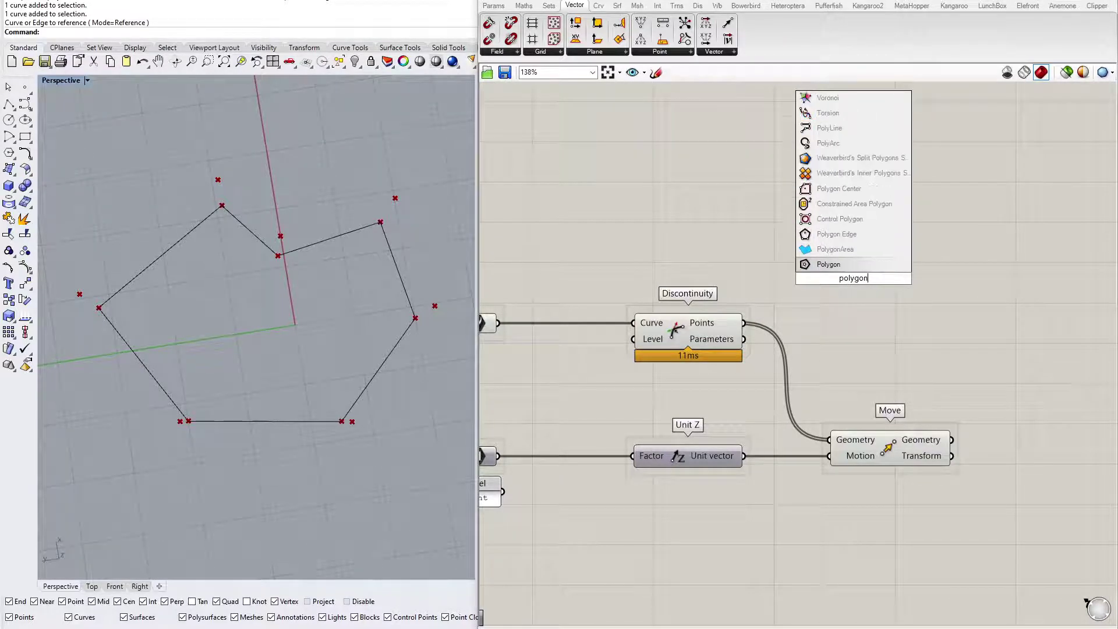
pyautogui.write(' dc')
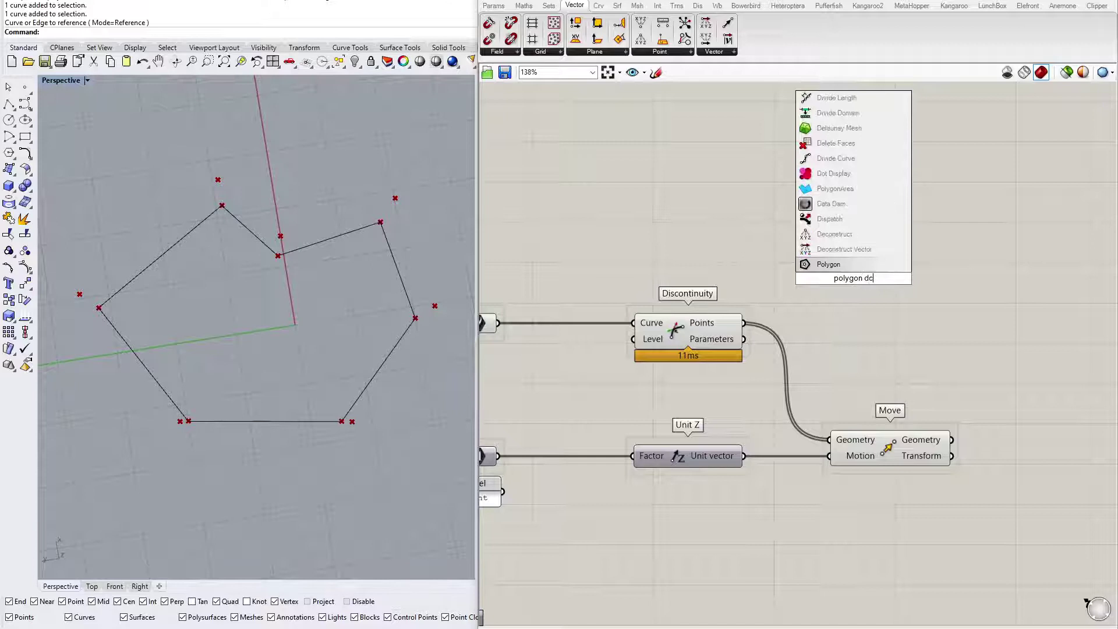
pyautogui.press('BackSpace')
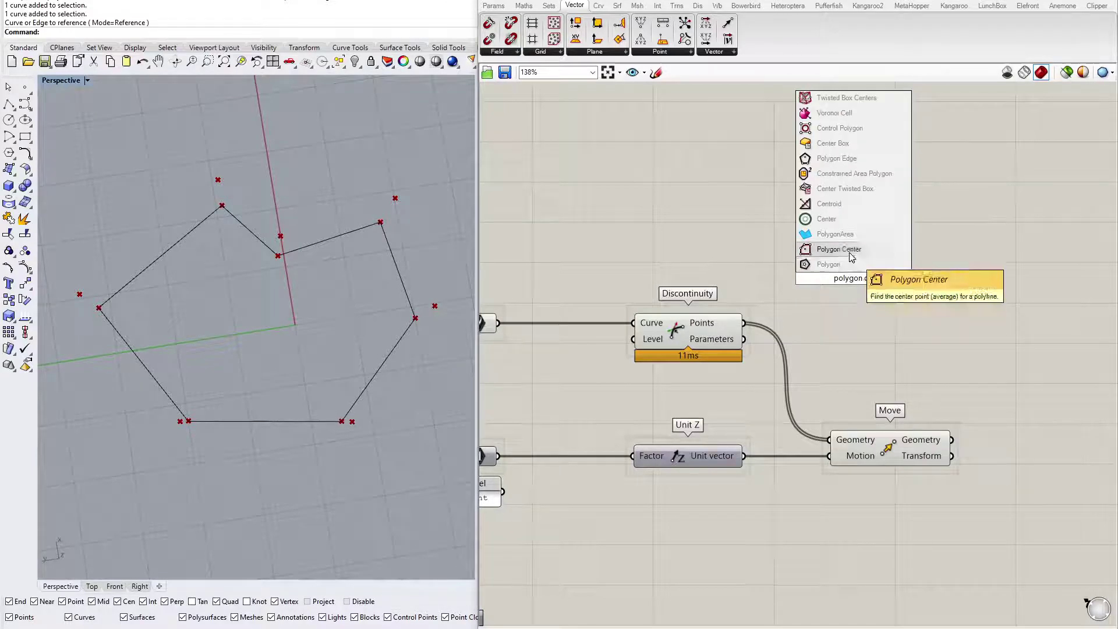
pyautogui.click(856, 250)
pyautogui.moveTo(499, 324); pyautogui.dragTo(672, 253)
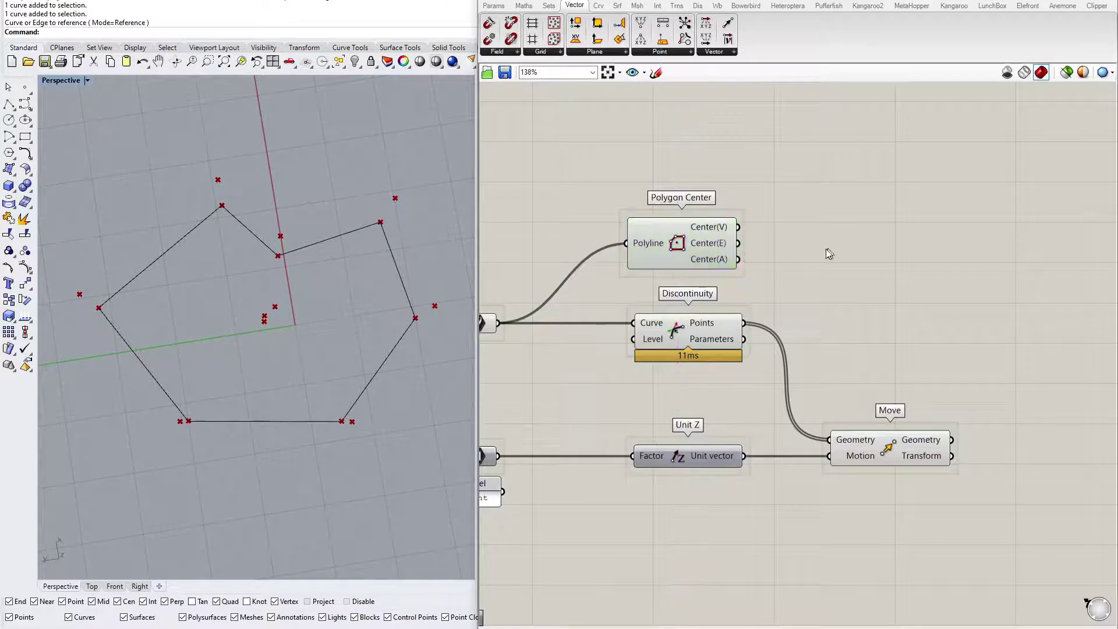
# Select Polygon Center, nudge it into place and compare its centre points in the viewport.
pyautogui.scroll(5, 698, 250)
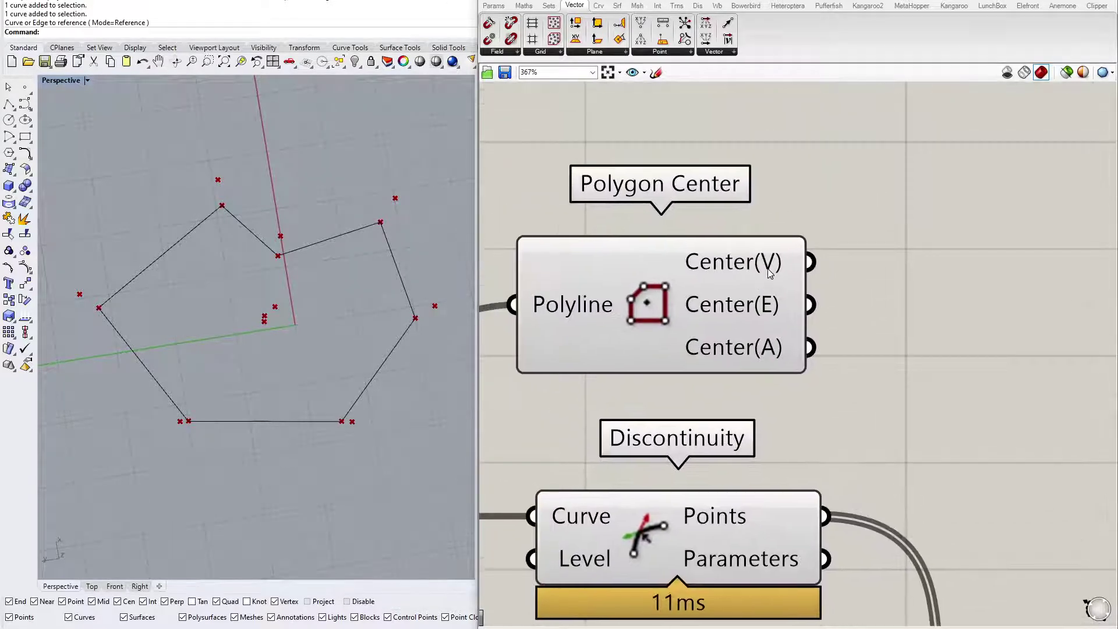
pyautogui.moveTo(770, 273)
pyautogui.moveTo(765, 304)
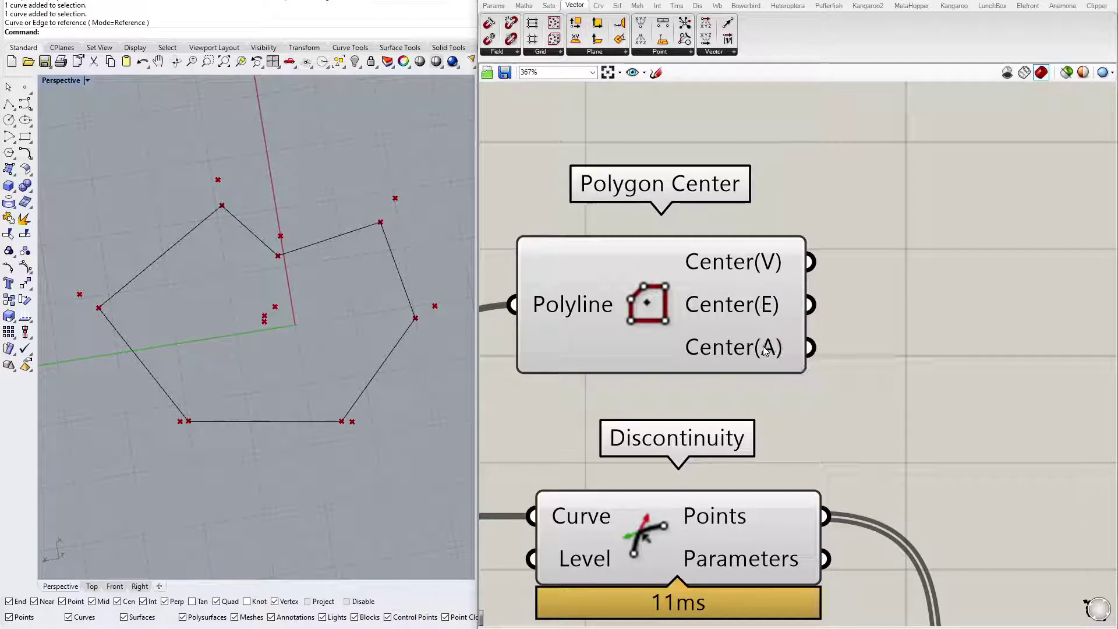
pyautogui.moveTo(767, 350)
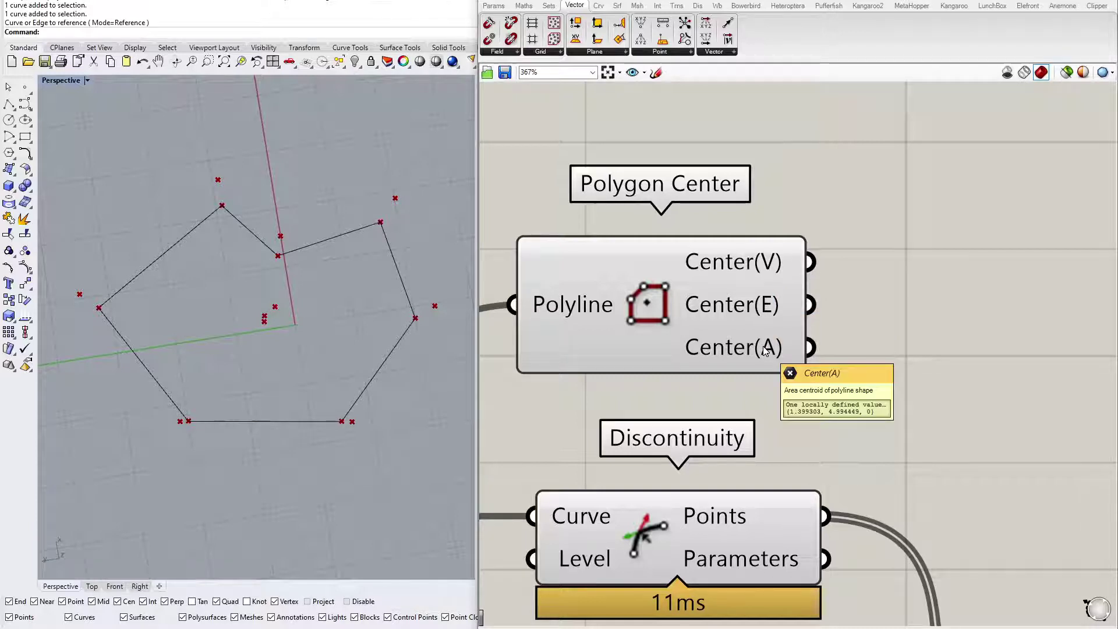
pyautogui.click(764, 349)
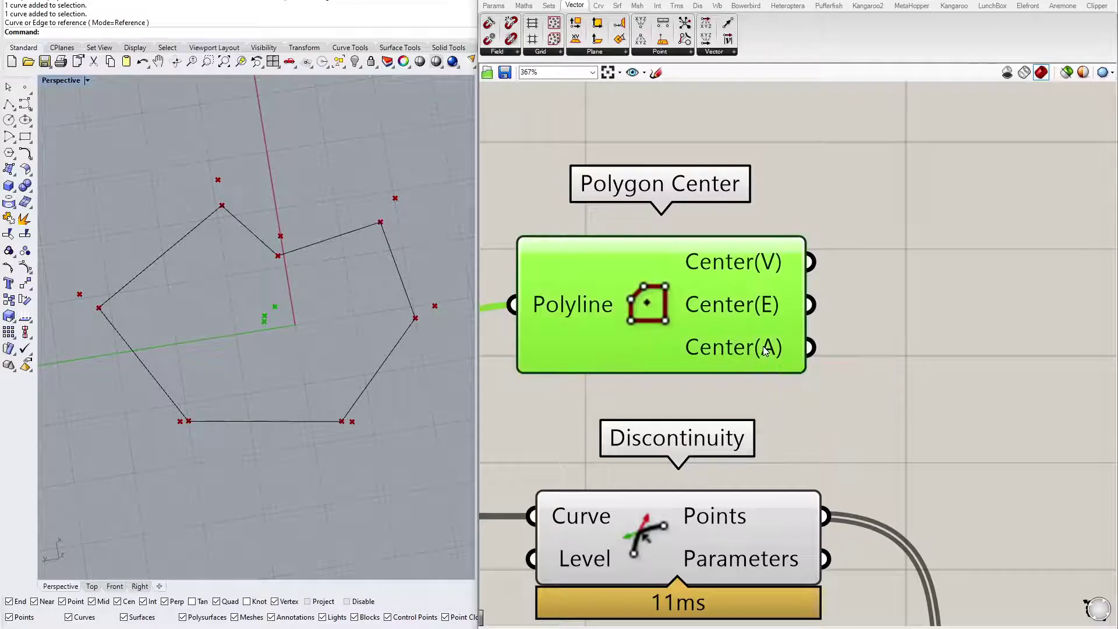
pyautogui.moveTo(765, 350); pyautogui.dragTo(752, 350, button='right')
pyautogui.moveTo(751, 348); pyautogui.dragTo(758, 347)
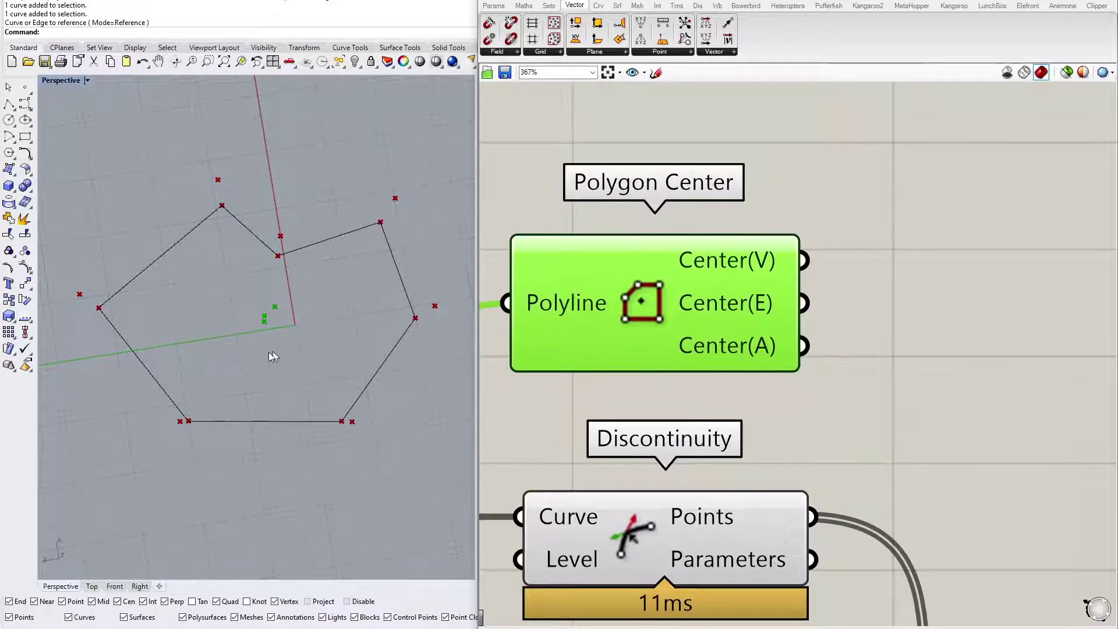
pyautogui.moveTo(269, 353)
pyautogui.mouseDown(button='right')
pyautogui.moveTo(262, 309)
pyautogui.moveTo(312, 304)
pyautogui.moveTo(200, 356)
pyautogui.moveTo(304, 293)
pyautogui.moveTo(354, 314)
pyautogui.moveTo(249, 353)
pyautogui.mouseUp(button='right')
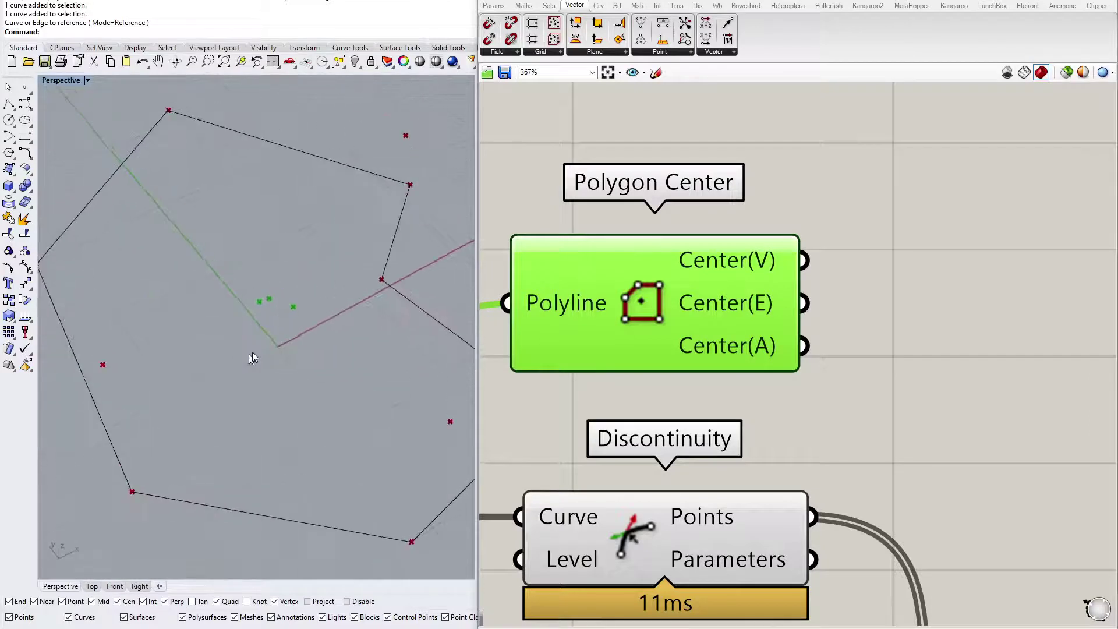
# Move one polyline vertex to test the centres, then put it back.
pyautogui.click(414, 296)
pyautogui.click(382, 279)
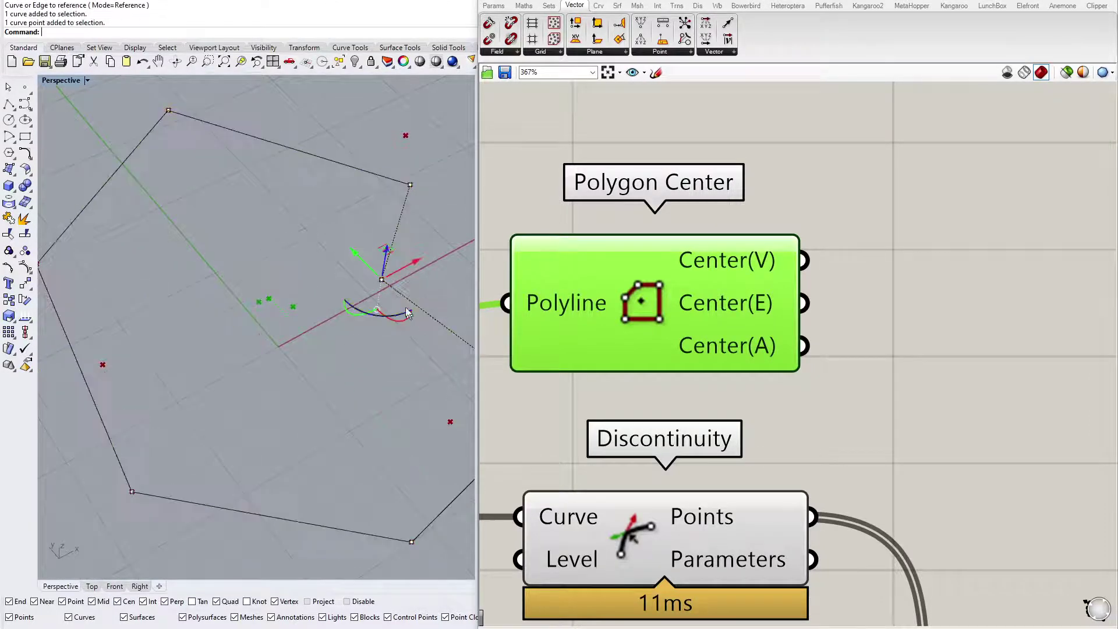
pyautogui.moveTo(407, 268); pyautogui.dragTo(431, 259)
pyautogui.click(366, 344)
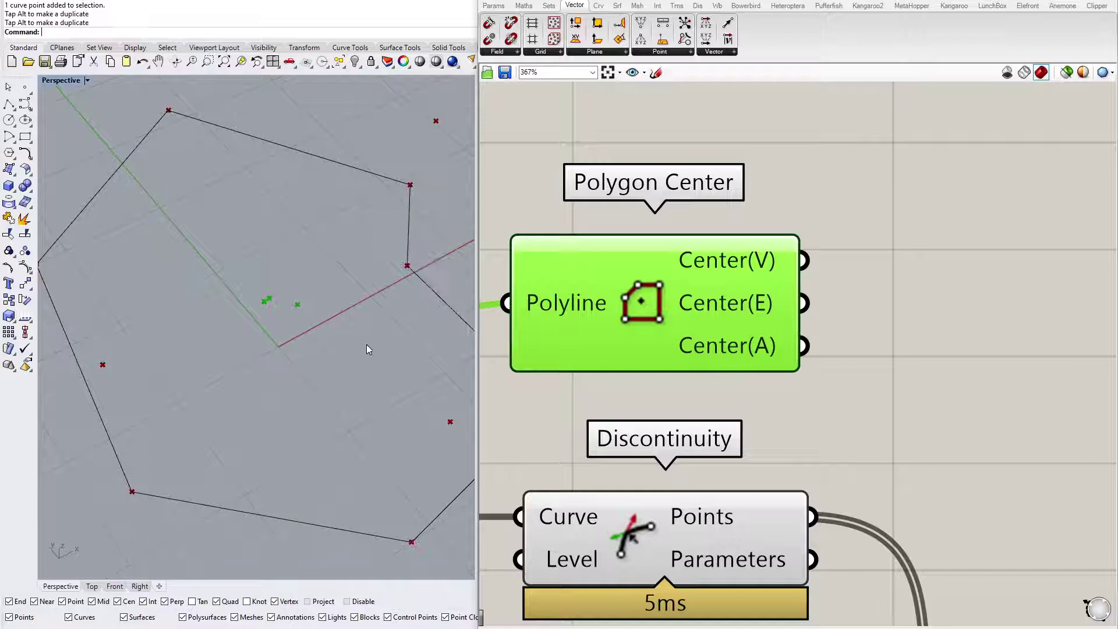
pyautogui.moveTo(862, 294); pyautogui.dragTo(704, 305, button='right')
pyautogui.scroll(-3, 704, 305)
pyautogui.click(718, 222)
# Add a Point parameter fed by Polygon Center's area centroid.
pyautogui.click(493, 5)
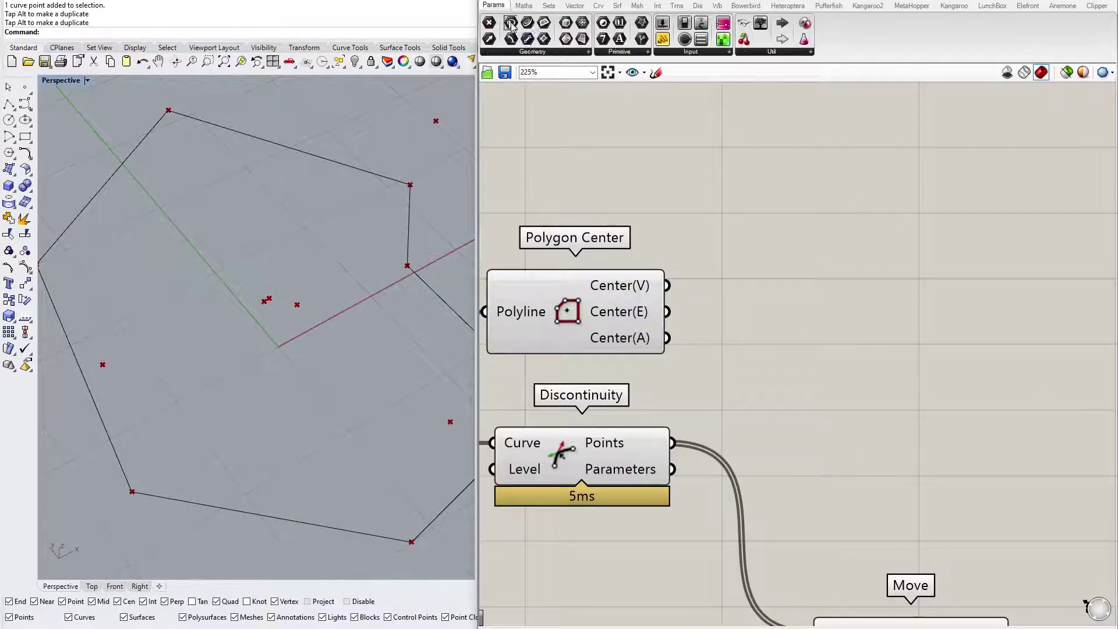
pyautogui.moveTo(489, 23); pyautogui.dragTo(835, 313)
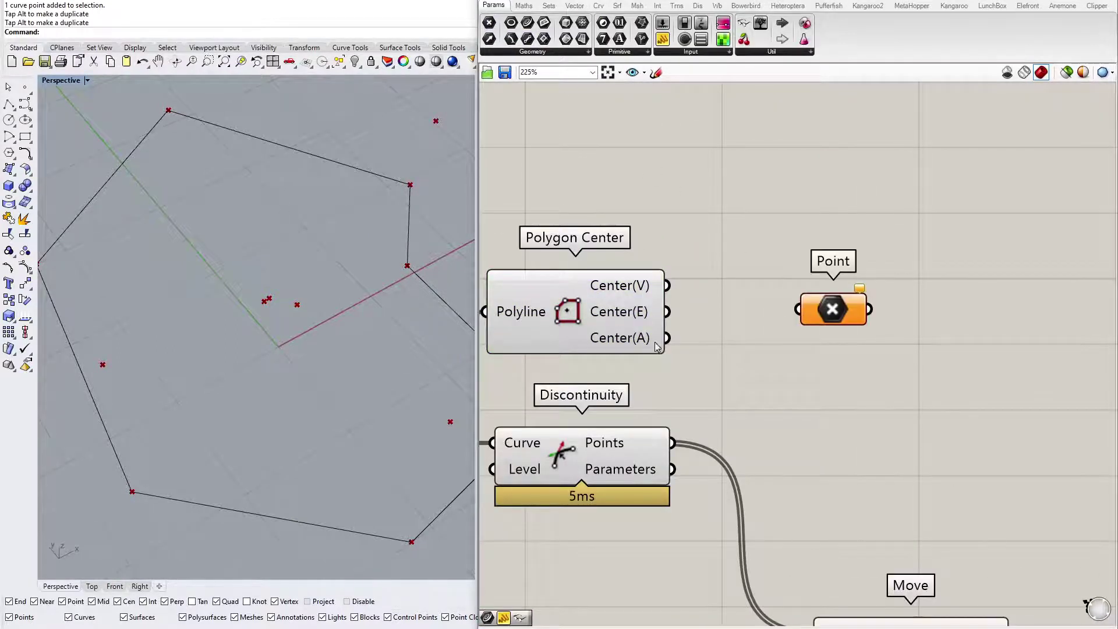
pyautogui.moveTo(667, 339); pyautogui.dragTo(818, 324)
pyautogui.moveTo(850, 290); pyautogui.dragTo(832, 340)
pyautogui.moveTo(369, 318); pyautogui.dragTo(317, 329, button='right')
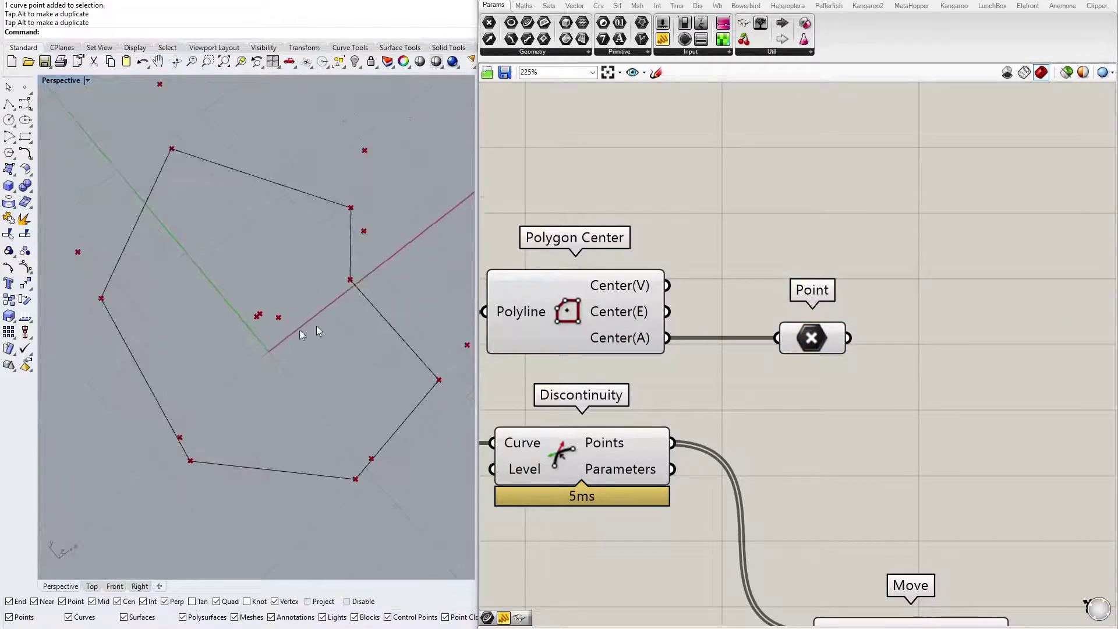
# Disable the Polygon Center preview and move the Point parameter further right.
pyautogui.moveTo(689, 208); pyautogui.dragTo(600, 312)
pyautogui.middleClick(606, 308)
pyautogui.click(643, 272)
pyautogui.moveTo(853, 223); pyautogui.dragTo(786, 373)
pyautogui.scroll(-3, 876, 297)
pyautogui.moveTo(891, 372); pyautogui.dragTo(737, 345, button='right')
pyautogui.moveTo(689, 295); pyautogui.dragTo(767, 295)
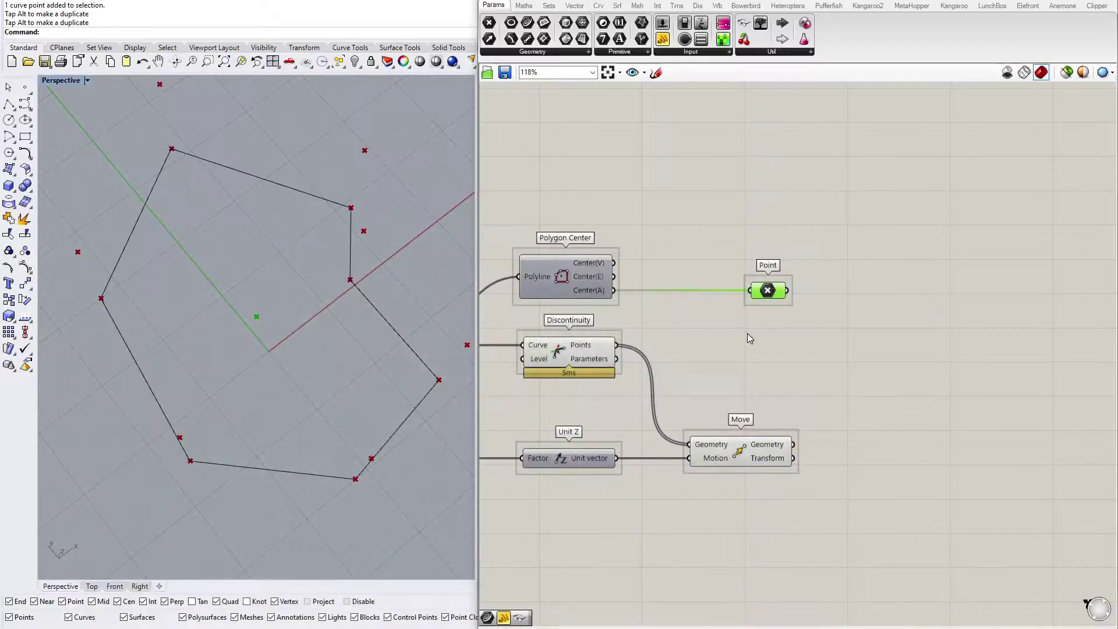
# Drag an Arc SED component from the Curve tab's Primitive panel onto the canvas.
pyautogui.moveTo(454, 315); pyautogui.dragTo(266, 240, button='right')
pyautogui.scroll(1, 876, 356)
pyautogui.moveTo(876, 355); pyautogui.dragTo(760, 336, button='right')
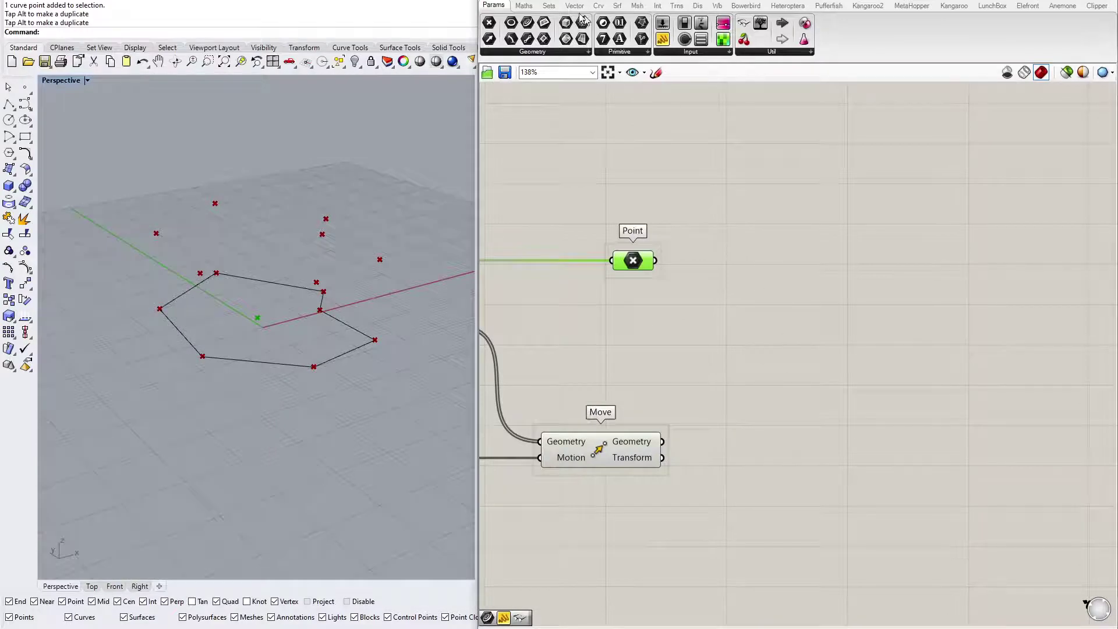
pyautogui.click(598, 7)
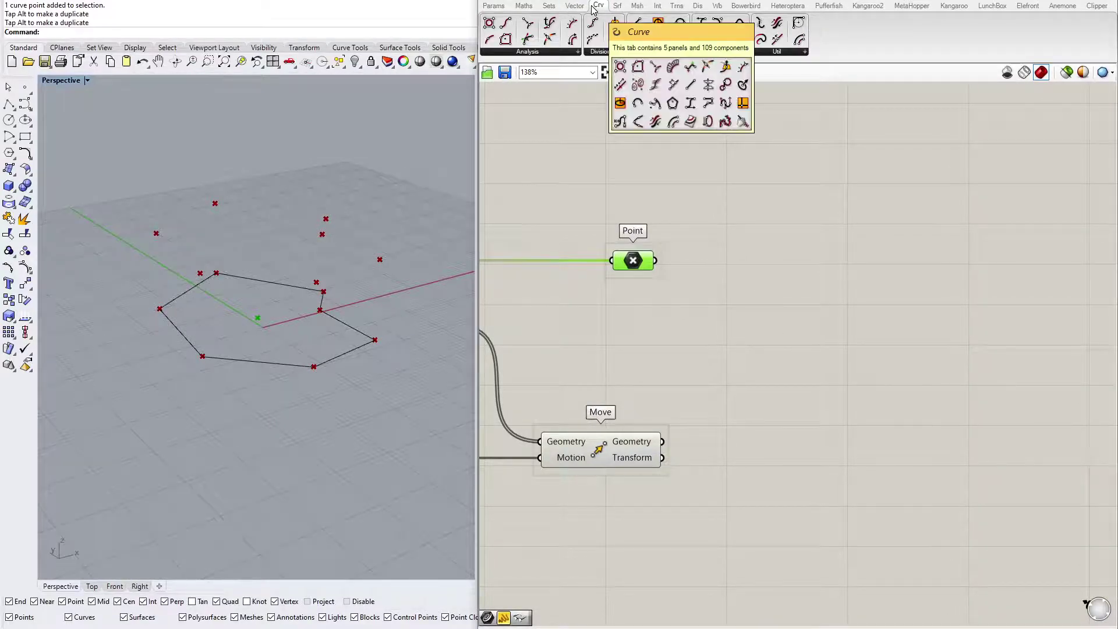
pyautogui.click(670, 54)
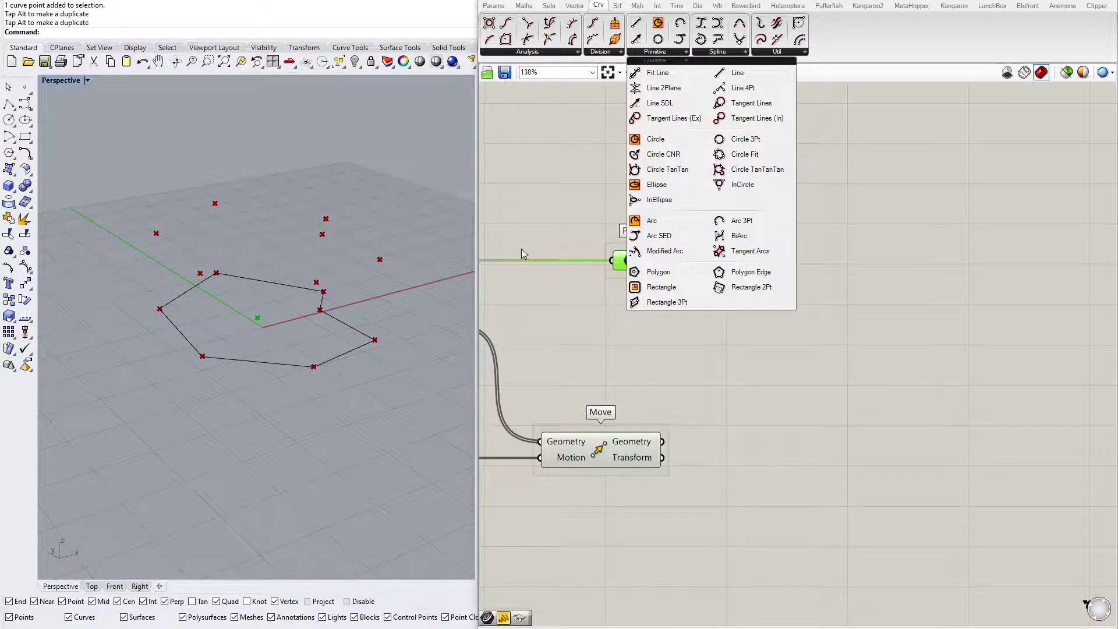
pyautogui.moveTo(318, 292); pyautogui.dragTo(243, 350, button='right')
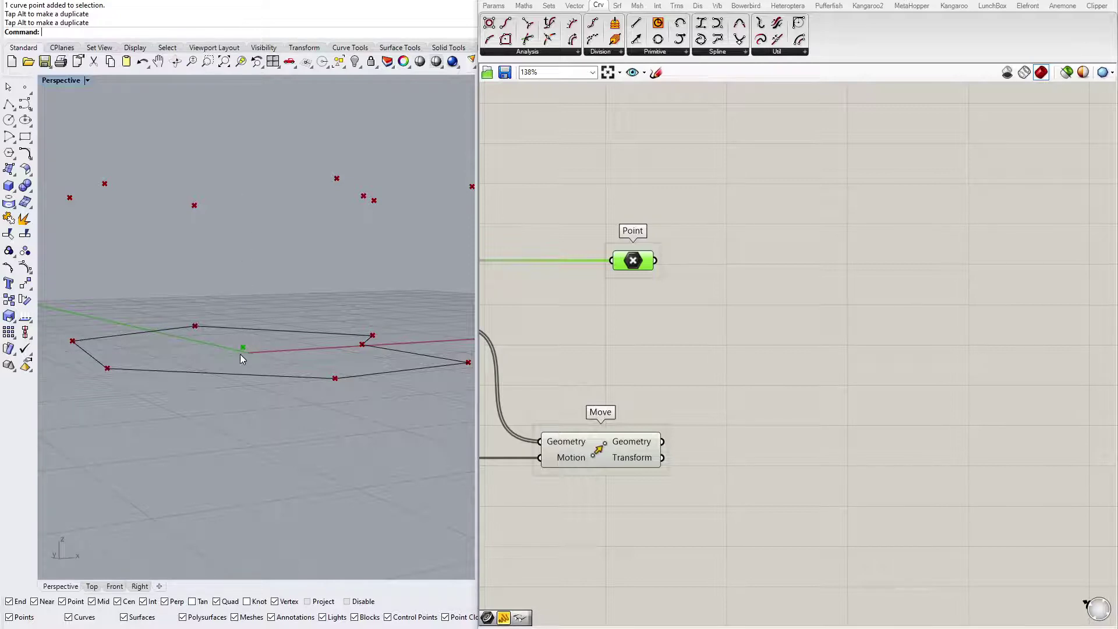
pyautogui.click(657, 54)
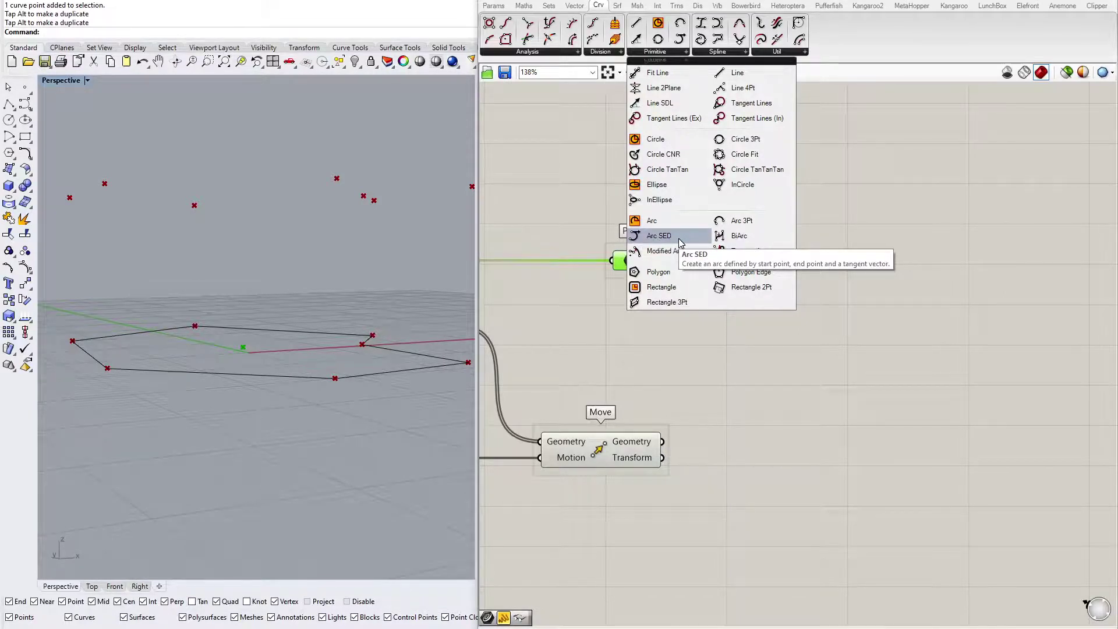
pyautogui.moveTo(678, 241); pyautogui.dragTo(675, 294)
pyautogui.scroll(-3, 775, 286)
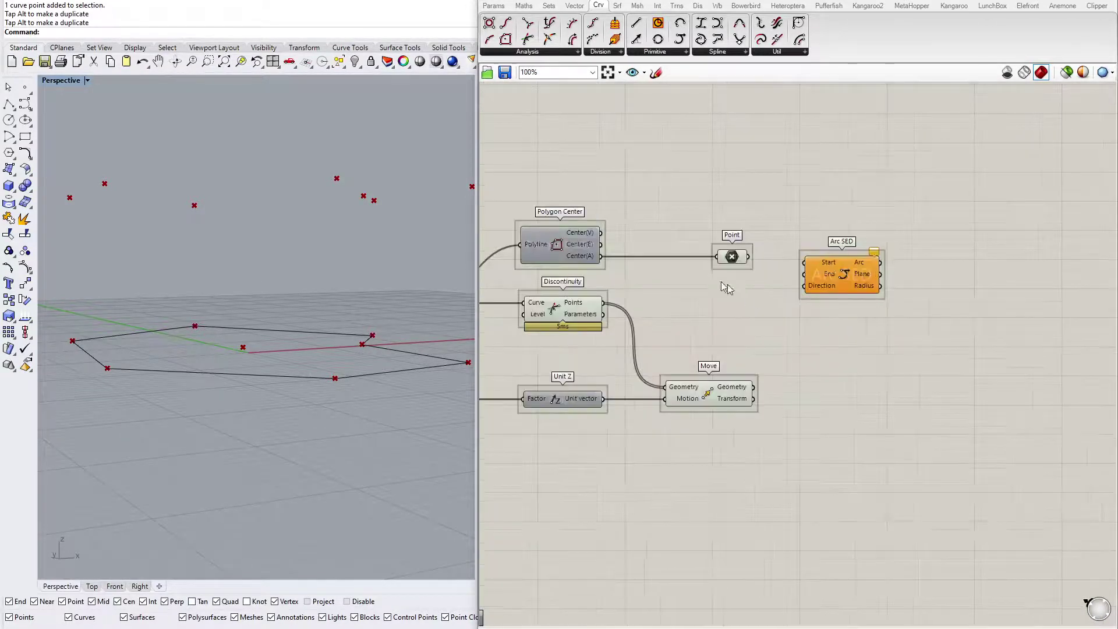
# Wire the centre point into Arc SED's Start and the raised vertices into its End.
pyautogui.scroll(5, 779, 282)
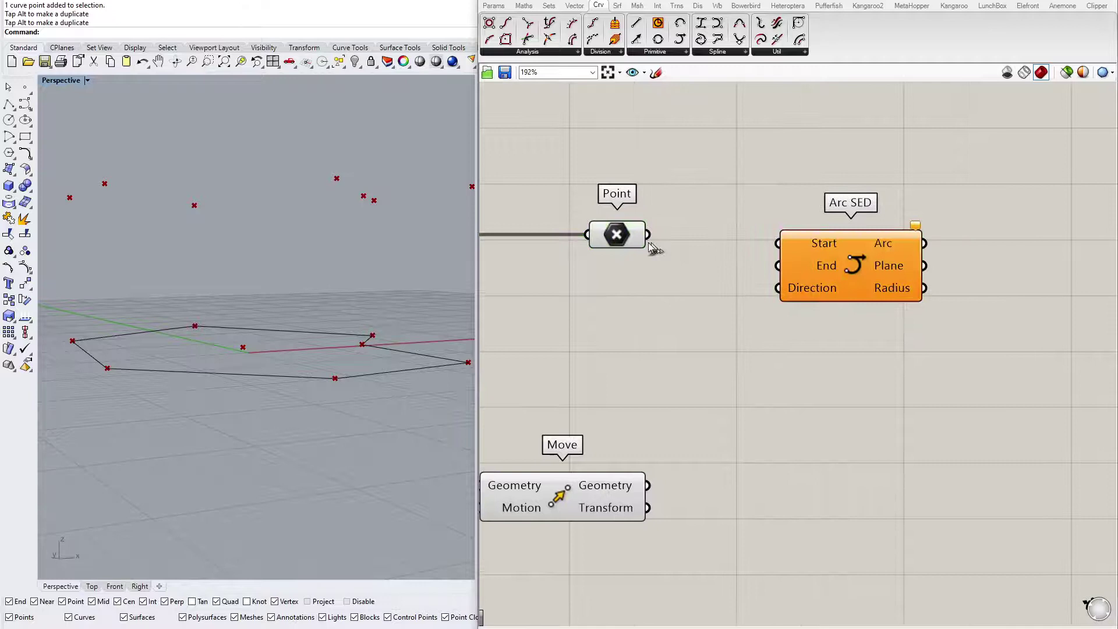
pyautogui.moveTo(622, 244); pyautogui.dragTo(854, 244)
pyautogui.scroll(-4, 669, 291)
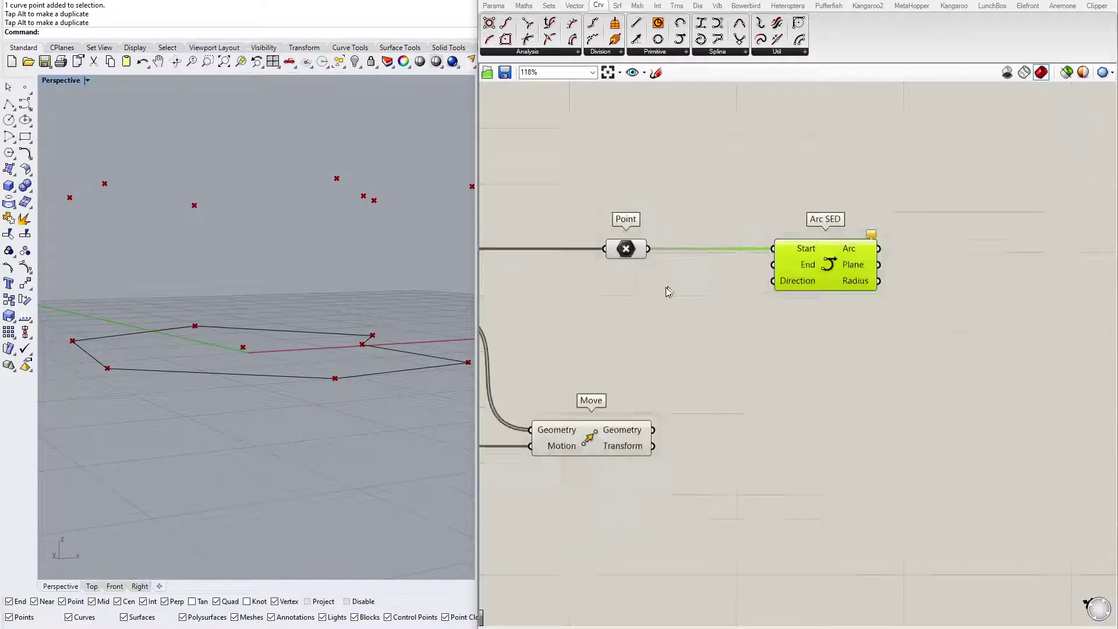
pyautogui.click(769, 252)
pyautogui.scroll(3, 262, 345)
pyautogui.scroll(4, 245, 348)
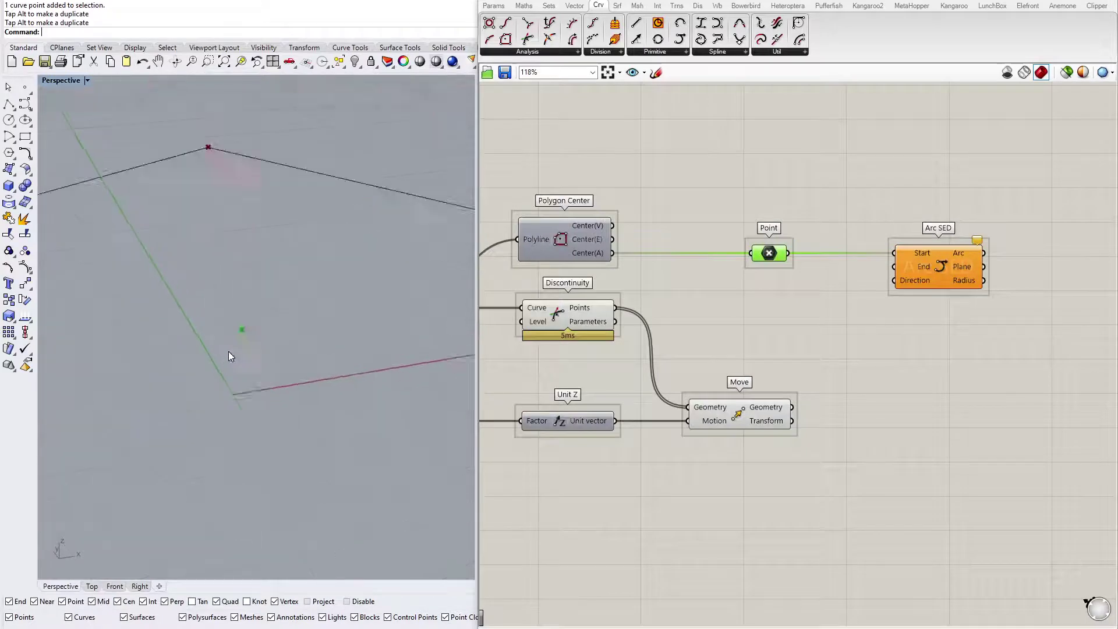
pyautogui.scroll(-5, 179, 361)
pyautogui.click(750, 295)
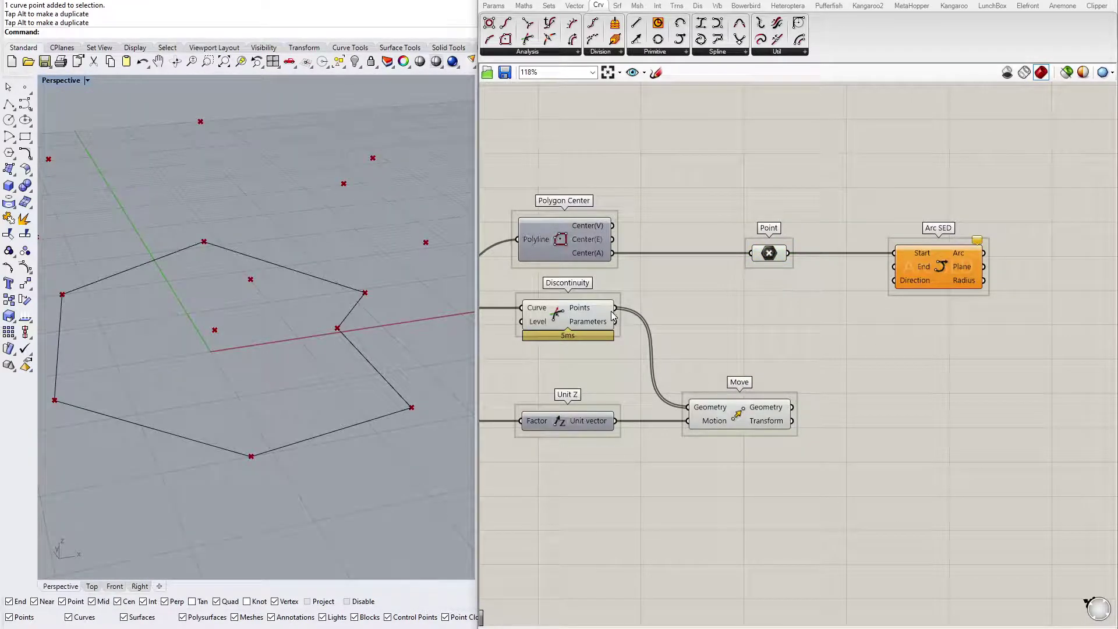
pyautogui.moveTo(792, 407); pyautogui.dragTo(900, 266)
pyautogui.moveTo(942, 267); pyautogui.dragTo(947, 268)
pyautogui.click(724, 414)
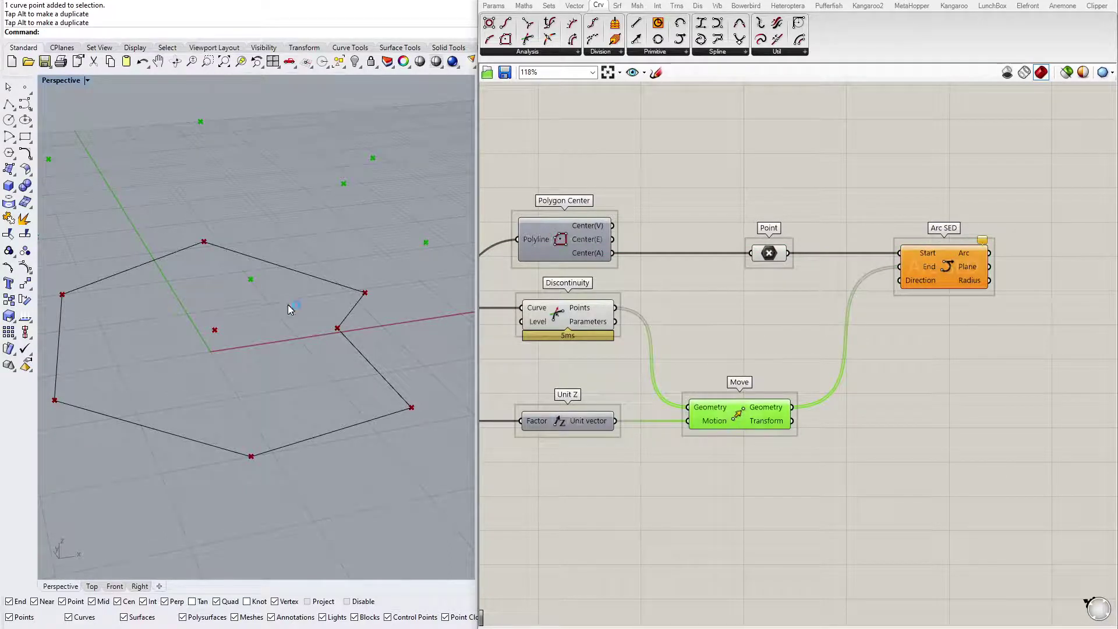
# Add a Unit Z component and wire it into Arc SED's Direction for Z-tangent arcs.
pyautogui.moveTo(288, 305); pyautogui.dragTo(120, 197, button='right')
pyautogui.moveTo(107, 196); pyautogui.dragTo(443, 295)
pyautogui.moveTo(917, 340); pyautogui.dragTo(857, 340, button='right')
pyautogui.moveTo(872, 280); pyautogui.dragTo(872, 279)
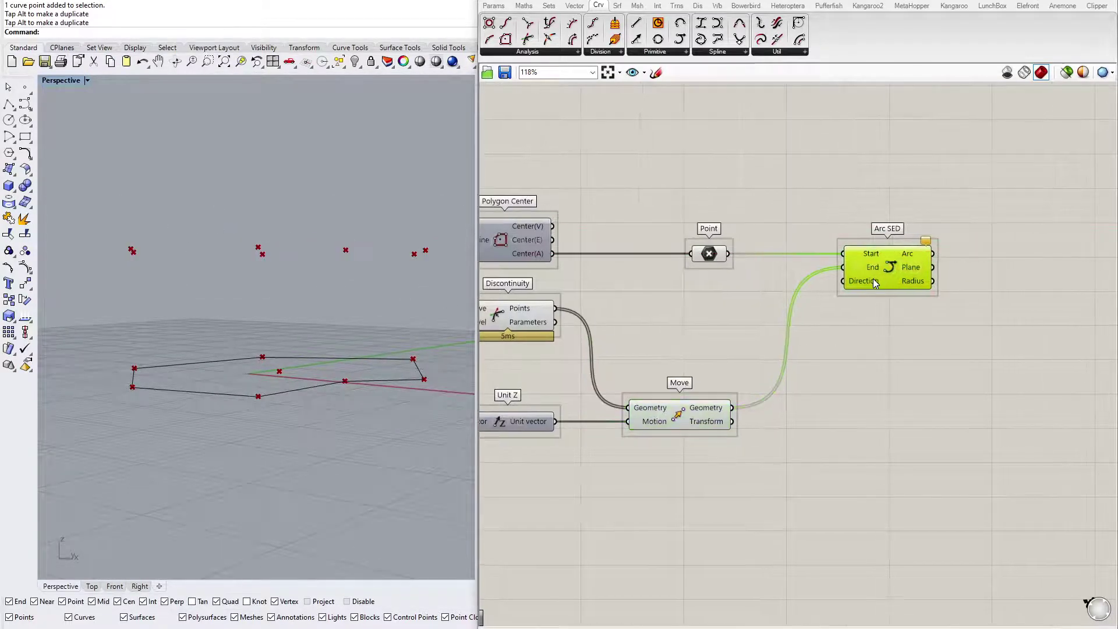
pyautogui.moveTo(320, 373); pyautogui.dragTo(352, 361, button='right')
pyautogui.moveTo(634, 357)
pyautogui.mouseDown(button='right')
pyautogui.moveTo(818, 356)
pyautogui.moveTo(617, 361)
pyautogui.mouseUp(button='right')
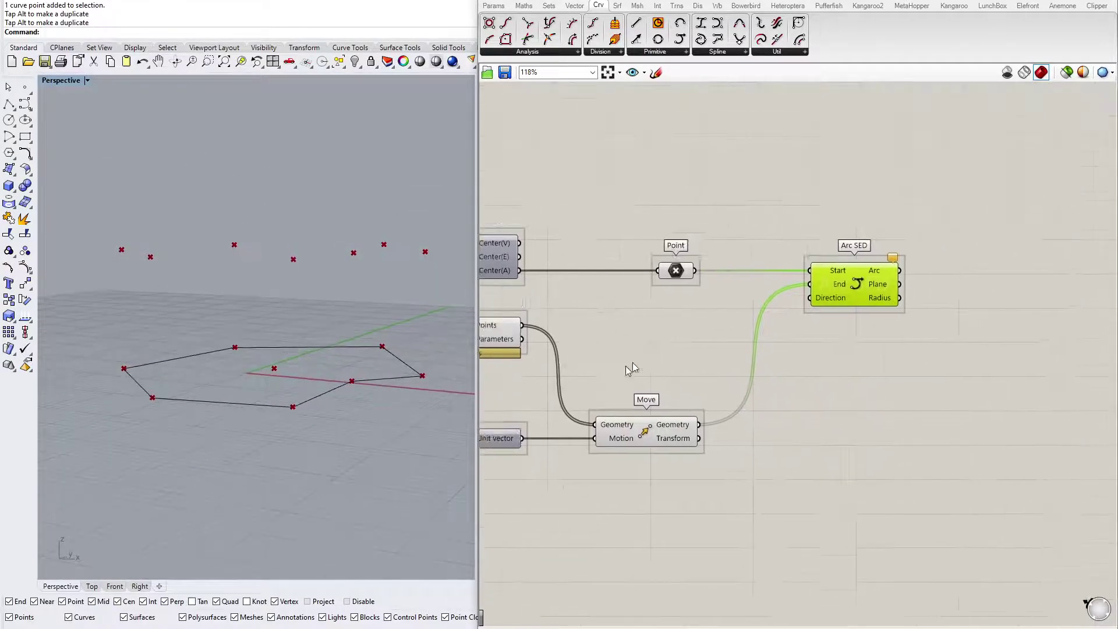
pyautogui.scroll(2, 663, 317)
pyautogui.doubleClick(664, 312)
pyautogui.write('z')
pyautogui.click(670, 301)
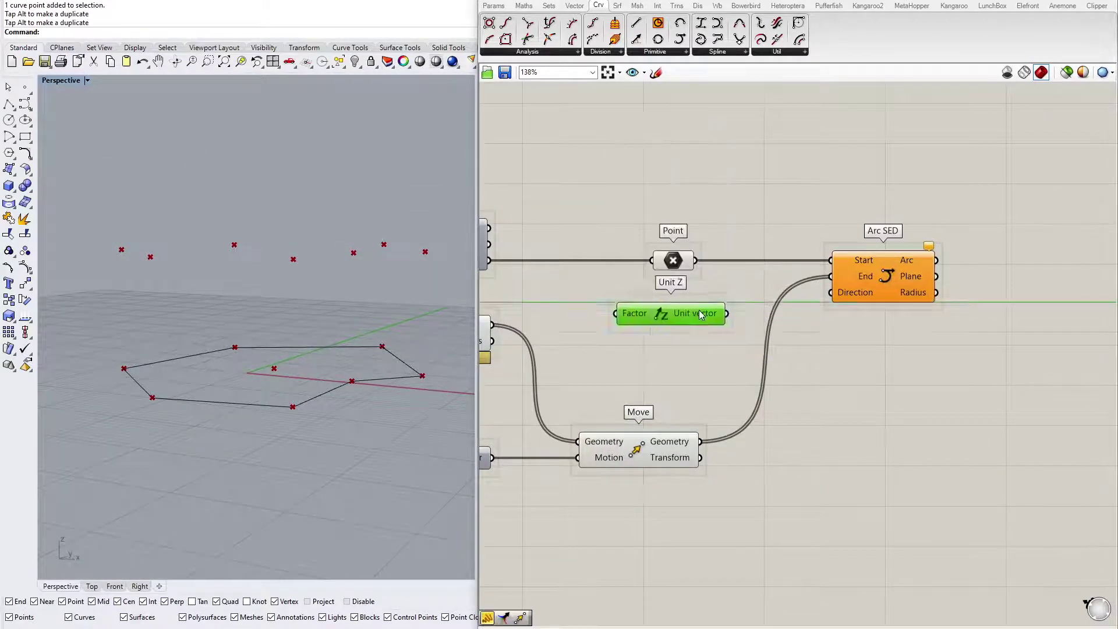
pyautogui.moveTo(729, 313); pyautogui.dragTo(843, 294)
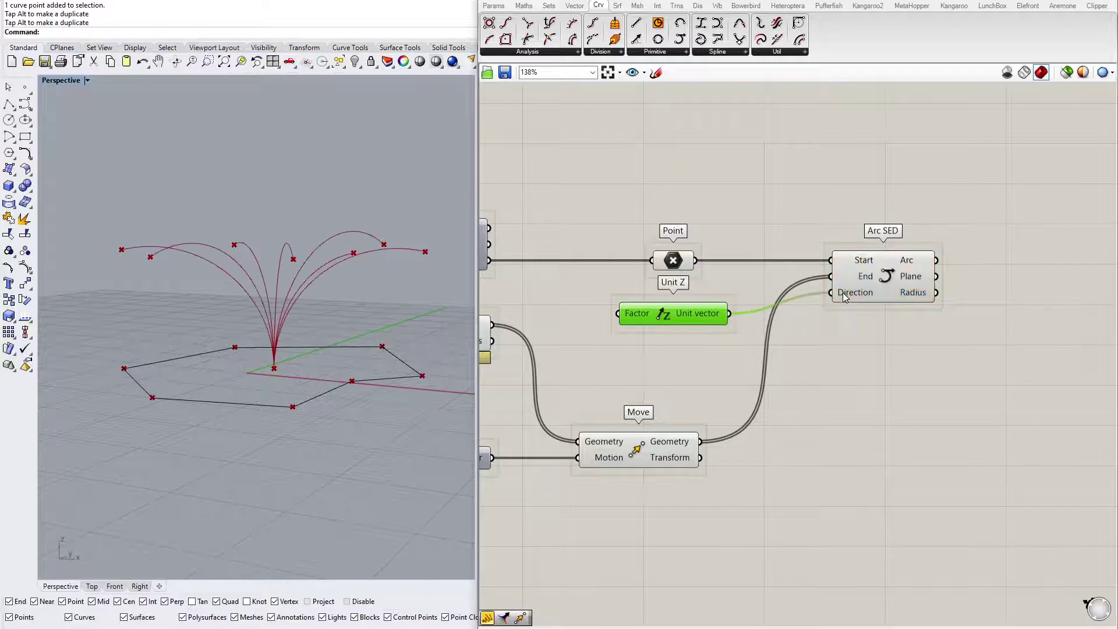
# Drag the height slider up, then back down, to tune the arc height.
pyautogui.moveTo(280, 315); pyautogui.dragTo(195, 330, button='right')
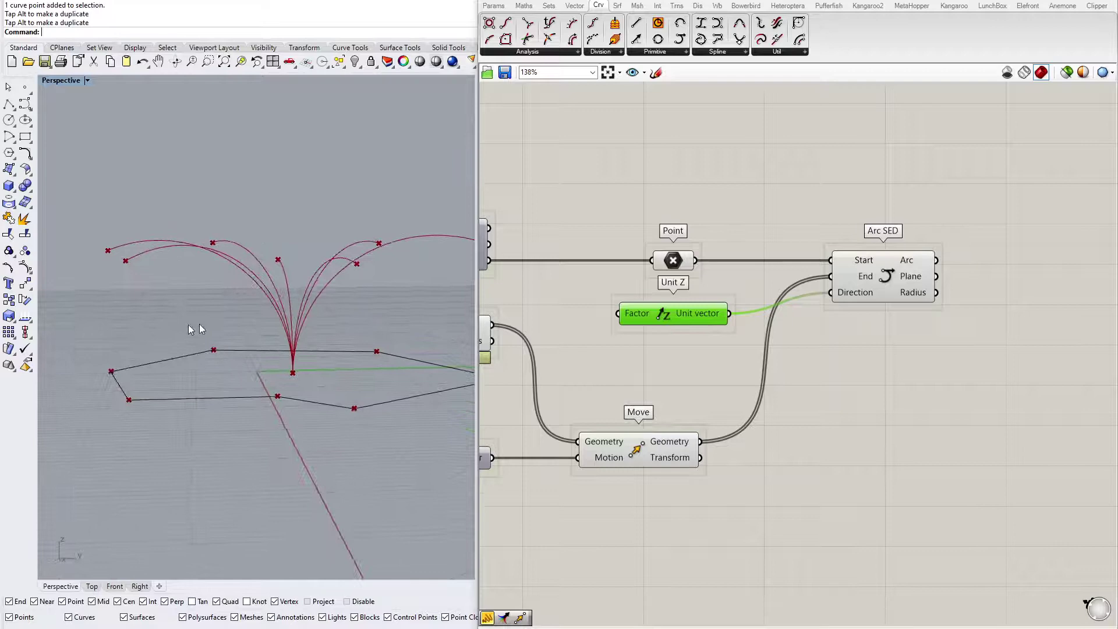
pyautogui.moveTo(672, 319); pyautogui.dragTo(884, 317, button='right')
pyautogui.scroll(-3, 751, 321)
pyautogui.scroll(6, 517, 406)
pyautogui.moveTo(518, 406); pyautogui.dragTo(635, 409, button='right')
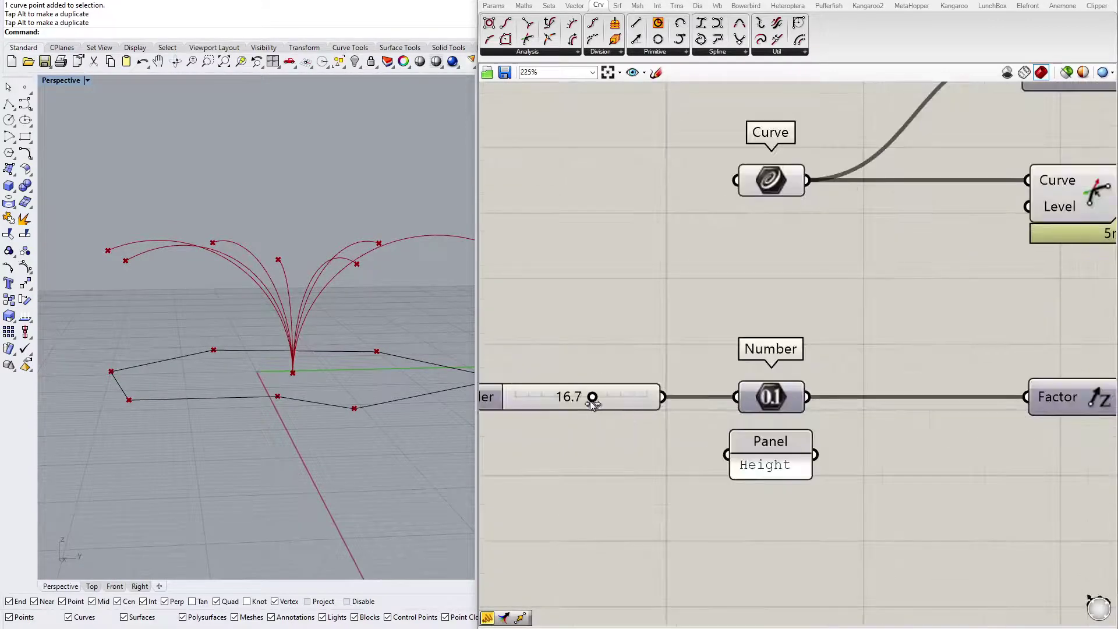
pyautogui.moveTo(595, 397)
pyautogui.mouseDown()
pyautogui.moveTo(547, 397)
pyautogui.moveTo(675, 402)
pyautogui.moveTo(616, 398)
pyautogui.mouseUp()
pyautogui.scroll(-5, 326, 355)
pyautogui.moveTo(312, 329); pyautogui.dragTo(257, 372, button='right')
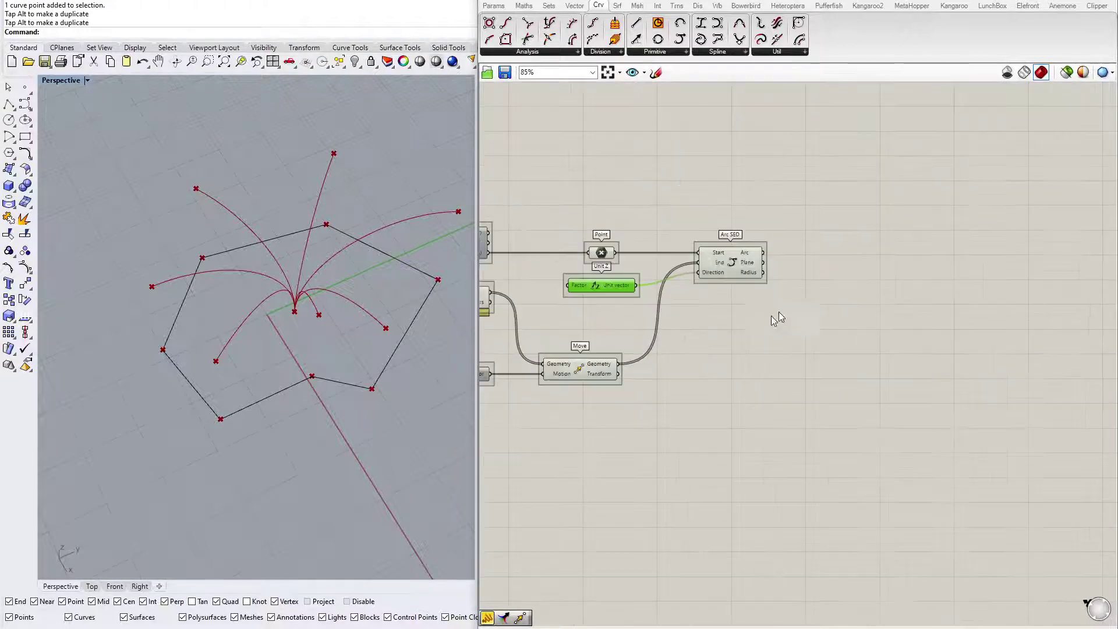
# Place a Loft component beside Arc SED, feed the arcs into its Curves input, and inspect the funnel.
pyautogui.scroll(3, 874, 274)
pyautogui.doubleClick(863, 269)
pyautogui.write('loftt')
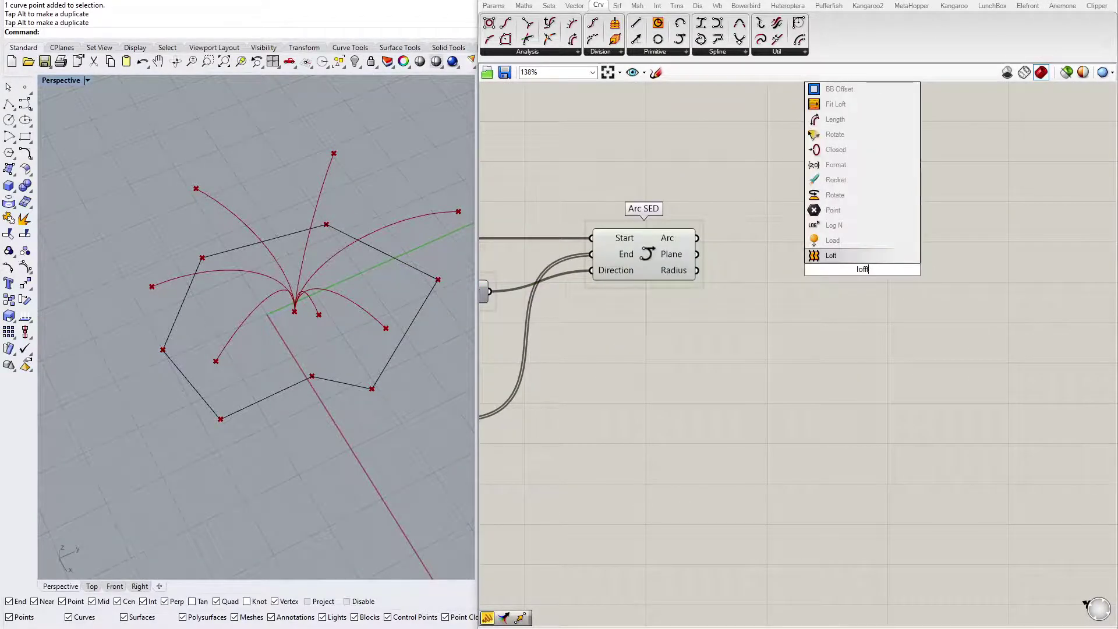
pyautogui.press('Return')
pyautogui.scroll(3, 862, 270)
pyautogui.moveTo(827, 314); pyautogui.dragTo(803, 307)
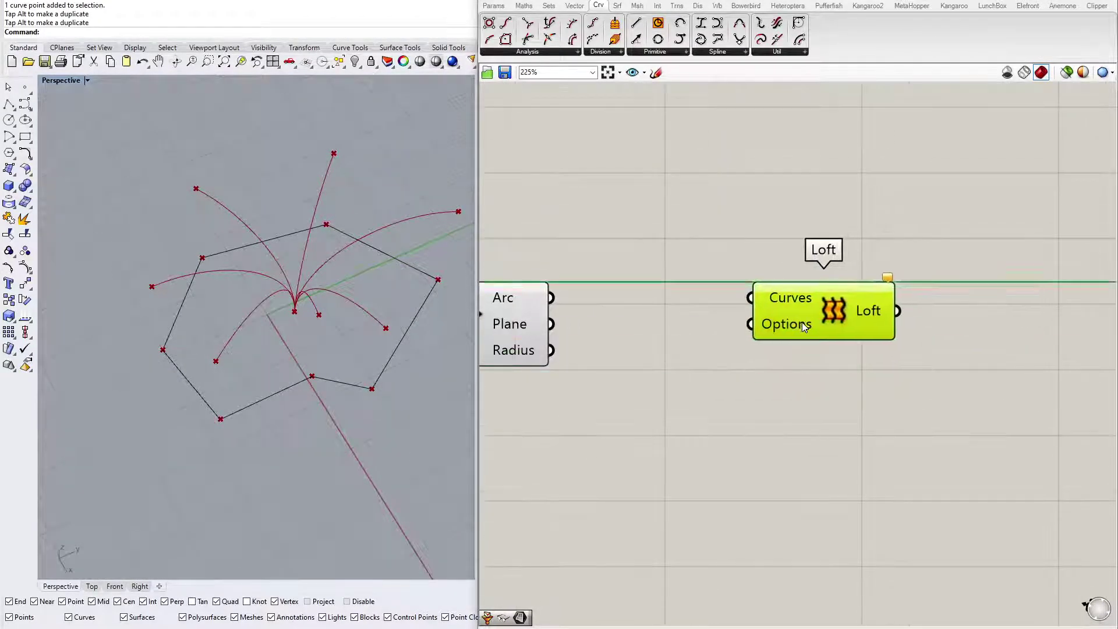
pyautogui.moveTo(550, 298); pyautogui.dragTo(822, 306)
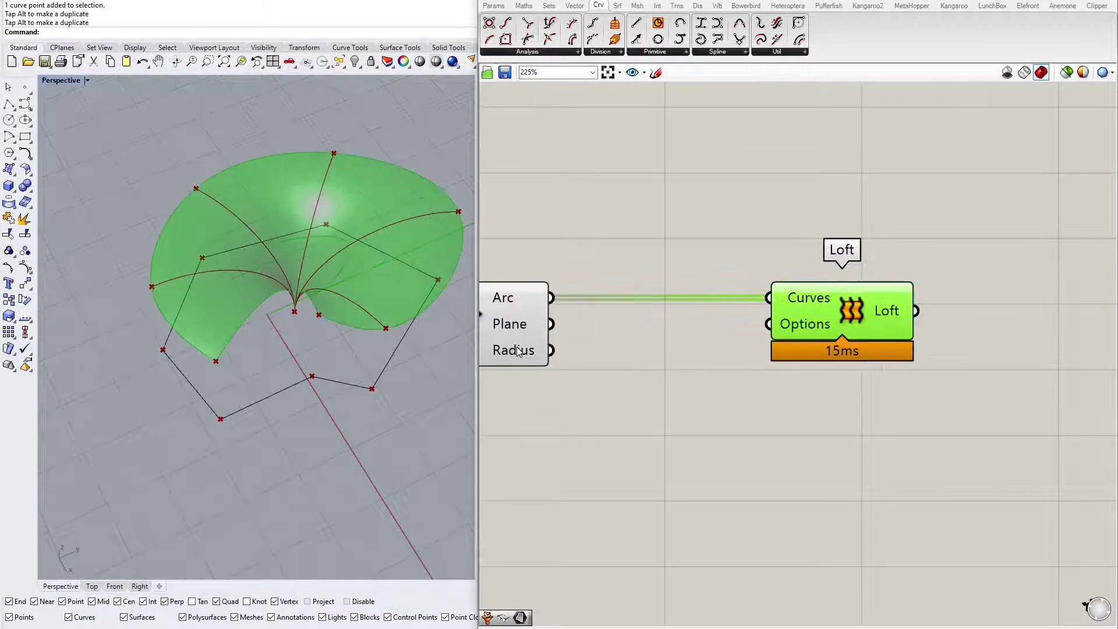
pyautogui.moveTo(364, 309); pyautogui.dragTo(340, 348, button='right')
pyautogui.scroll(4, 294, 364)
pyautogui.moveTo(249, 285); pyautogui.dragTo(318, 333, button='right')
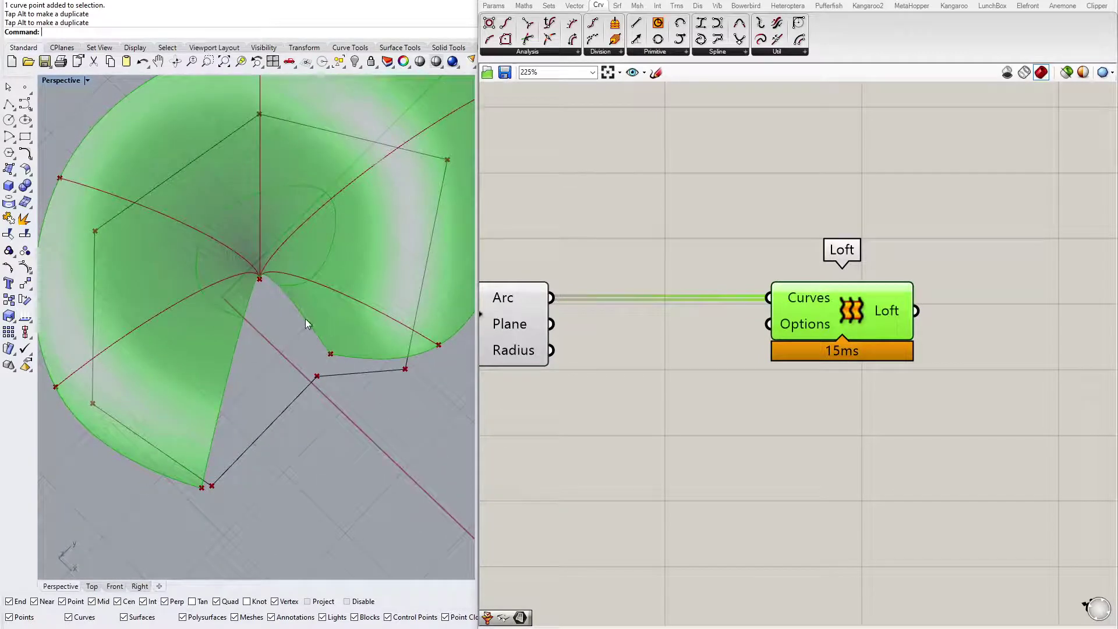
pyautogui.moveTo(236, 421); pyautogui.dragTo(288, 330, button='right')
pyautogui.scroll(3, 288, 330)
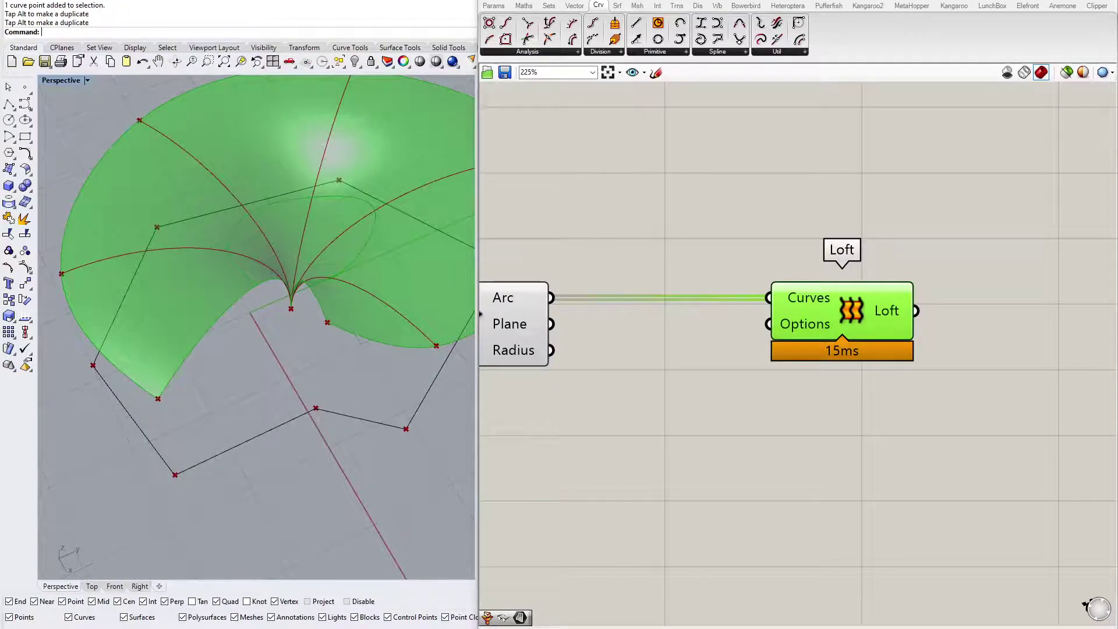
# Check the task description, then bring Arc SED and Loft into view.
pyautogui.hotkey('alt', 'Tab')
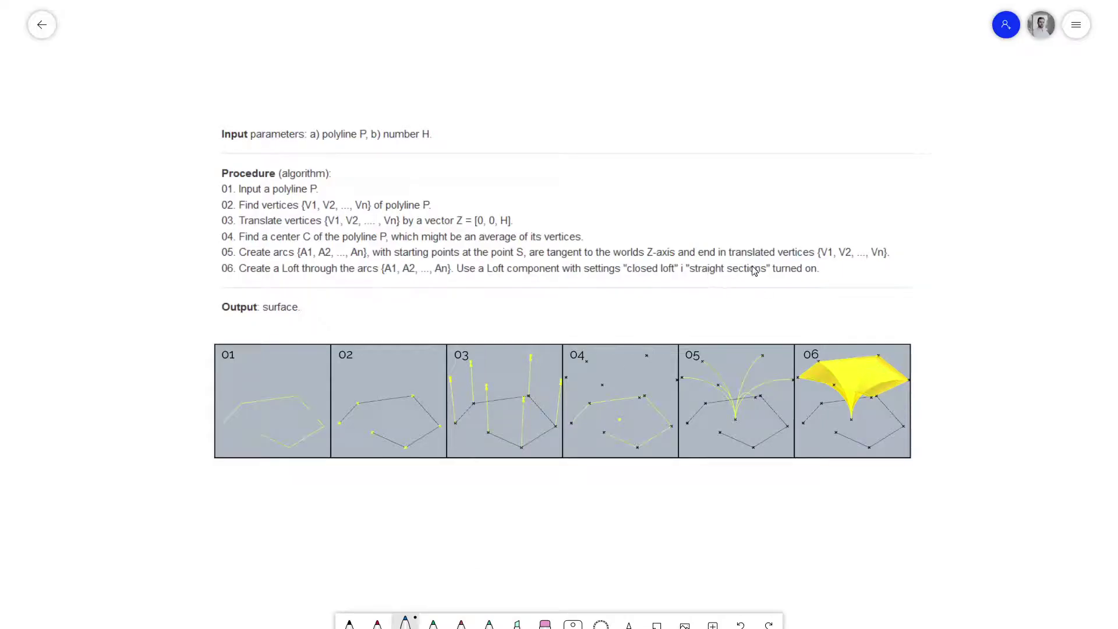
pyautogui.hotkey('alt', 'Tab')
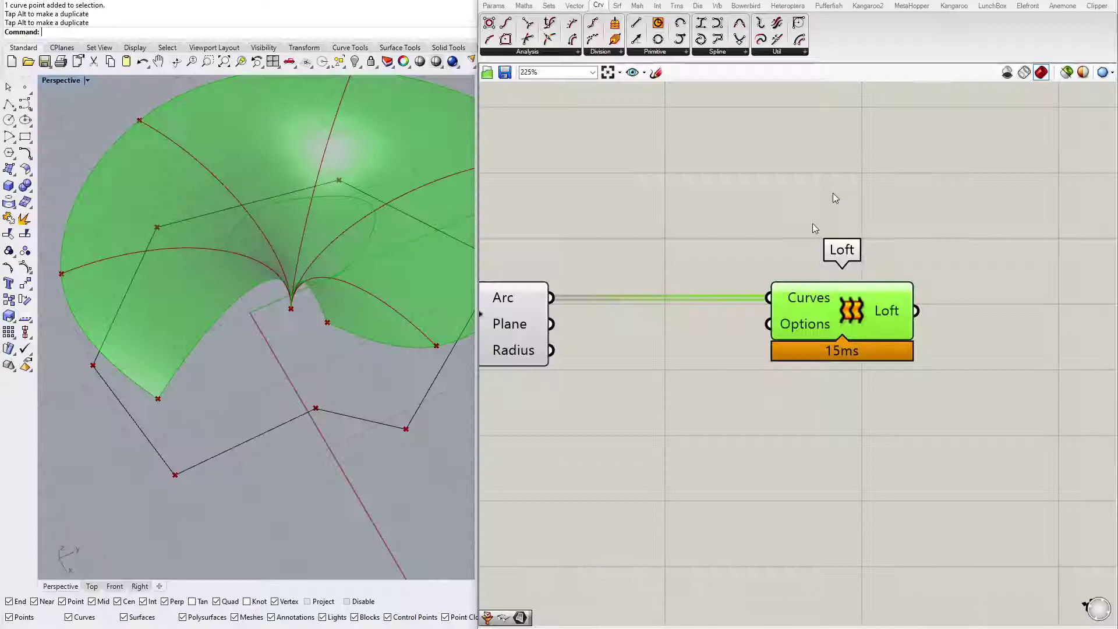
pyautogui.scroll(-3, 687, 408)
pyautogui.moveTo(687, 407); pyautogui.dragTo(809, 362, button='right')
pyautogui.scroll(3, 826, 323)
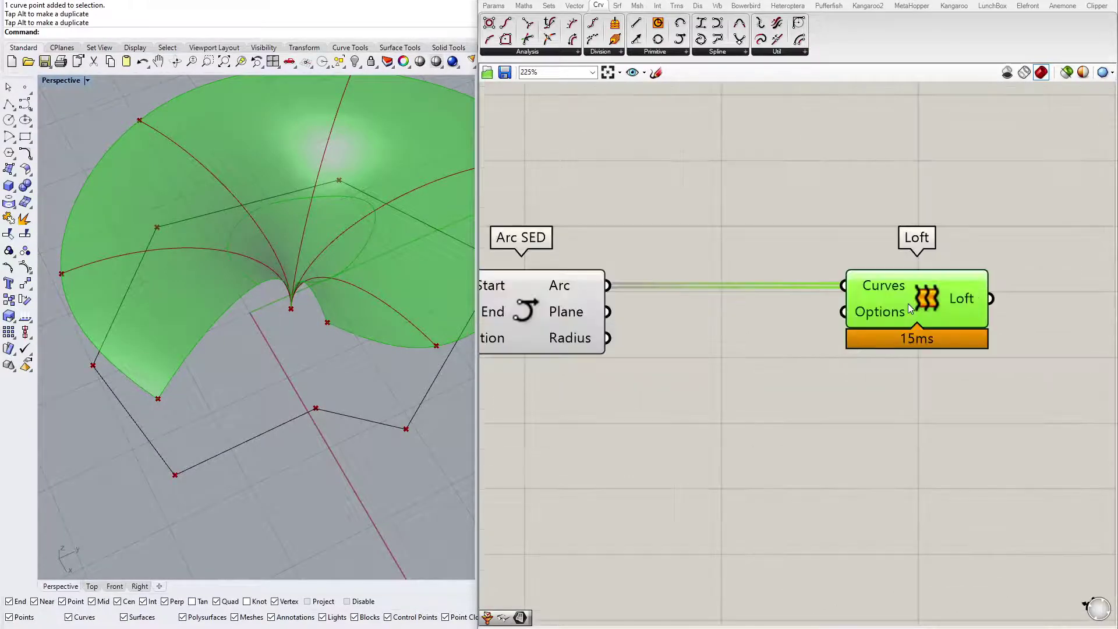
pyautogui.moveTo(907, 303); pyautogui.dragTo(899, 303)
pyautogui.click(860, 331)
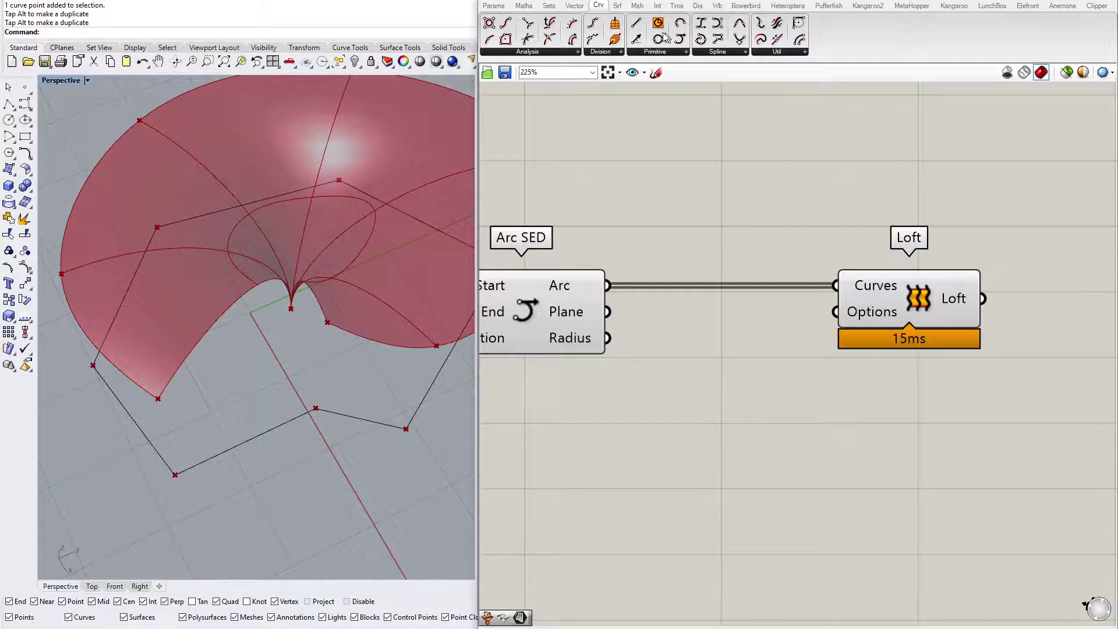
# Place a Loft Options component from Surface > Freeform on the canvas.
pyautogui.click(619, 5)
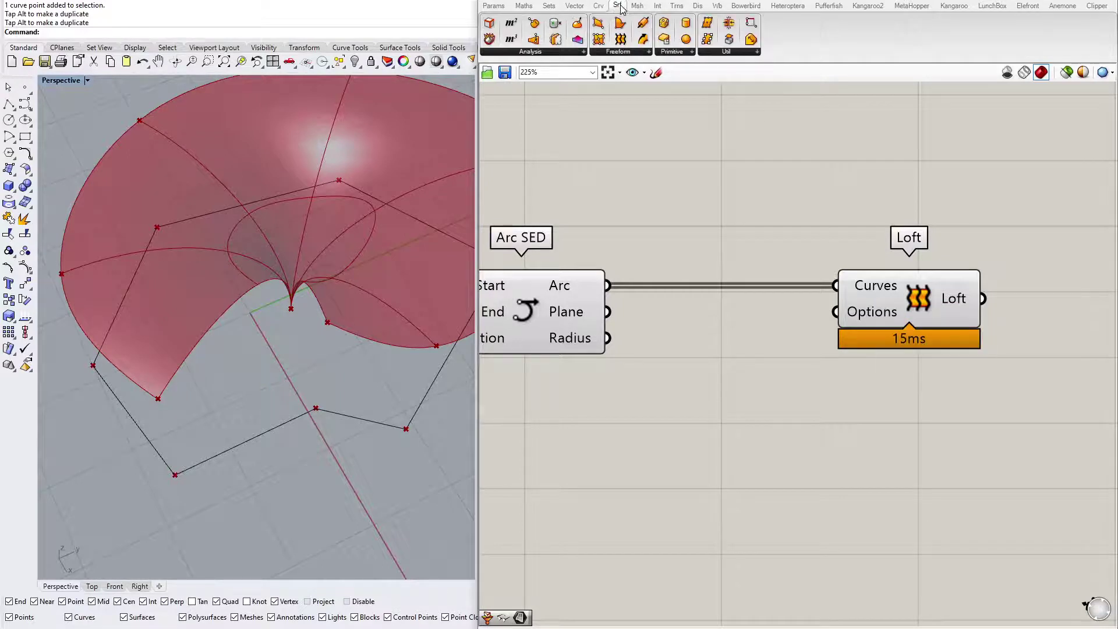
pyautogui.click(625, 57)
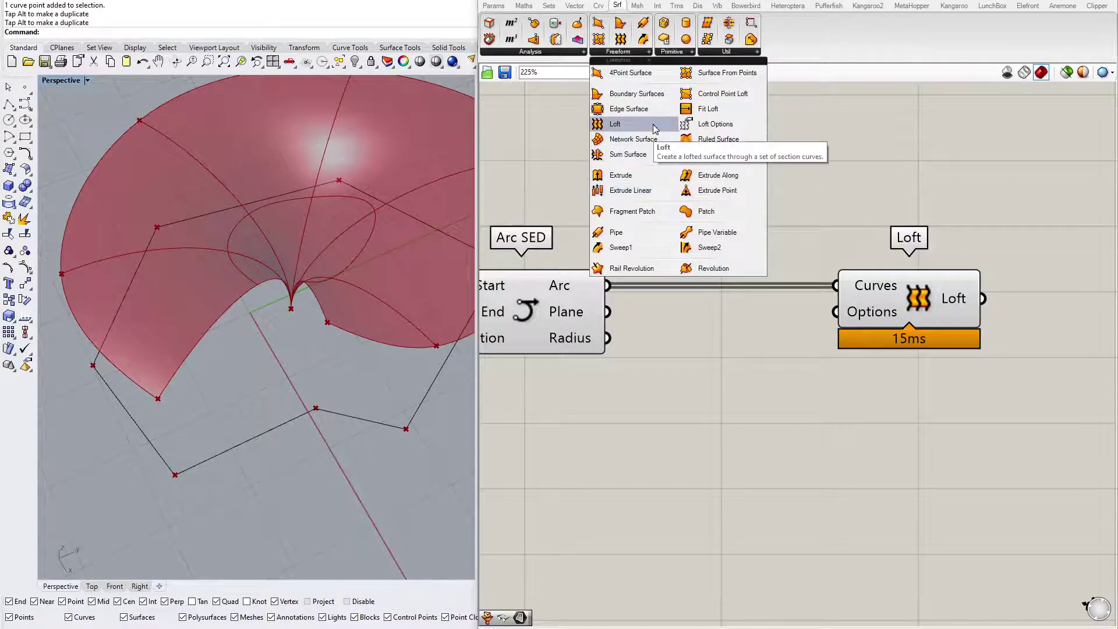
pyautogui.click(715, 124)
pyautogui.click(727, 492)
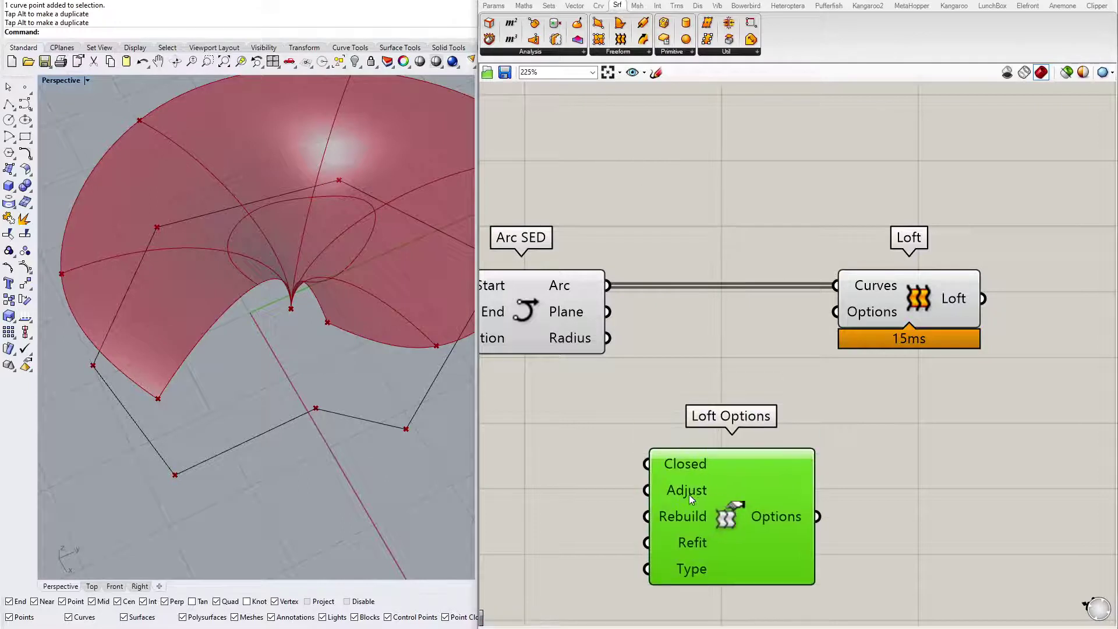
pyautogui.rightClick(686, 476)
pyautogui.click(673, 493)
pyautogui.moveTo(744, 511); pyautogui.dragTo(745, 512)
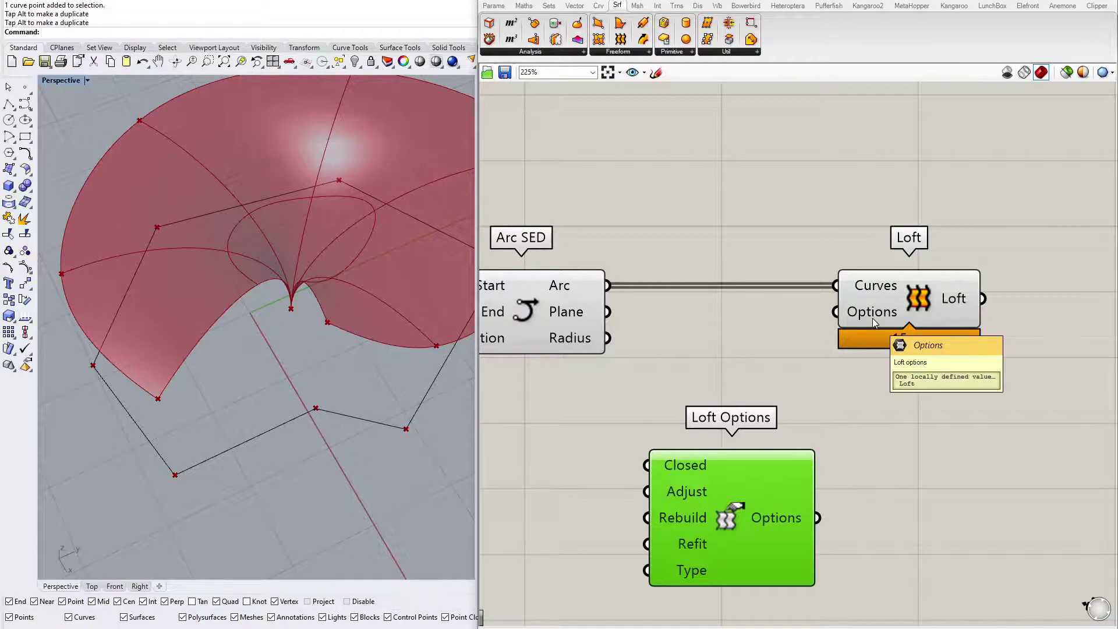
pyautogui.scroll(4, 874, 317)
# Set Loft's Options input to Closed loft with Straight type and commit the changes.
pyautogui.click(856, 317)
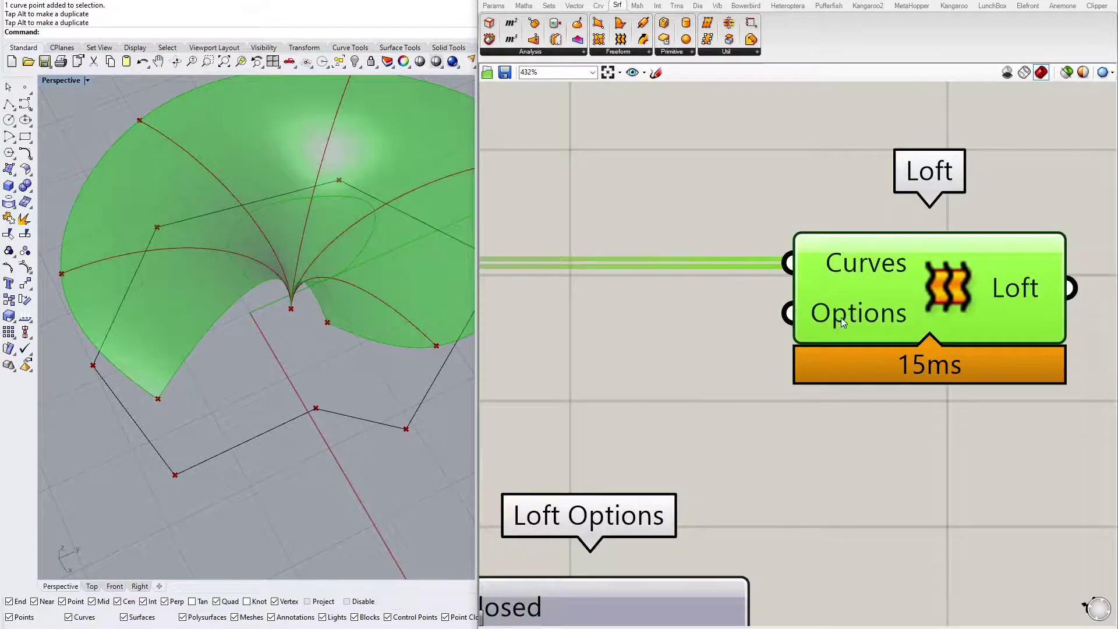
pyautogui.scroll(-4, 847, 318)
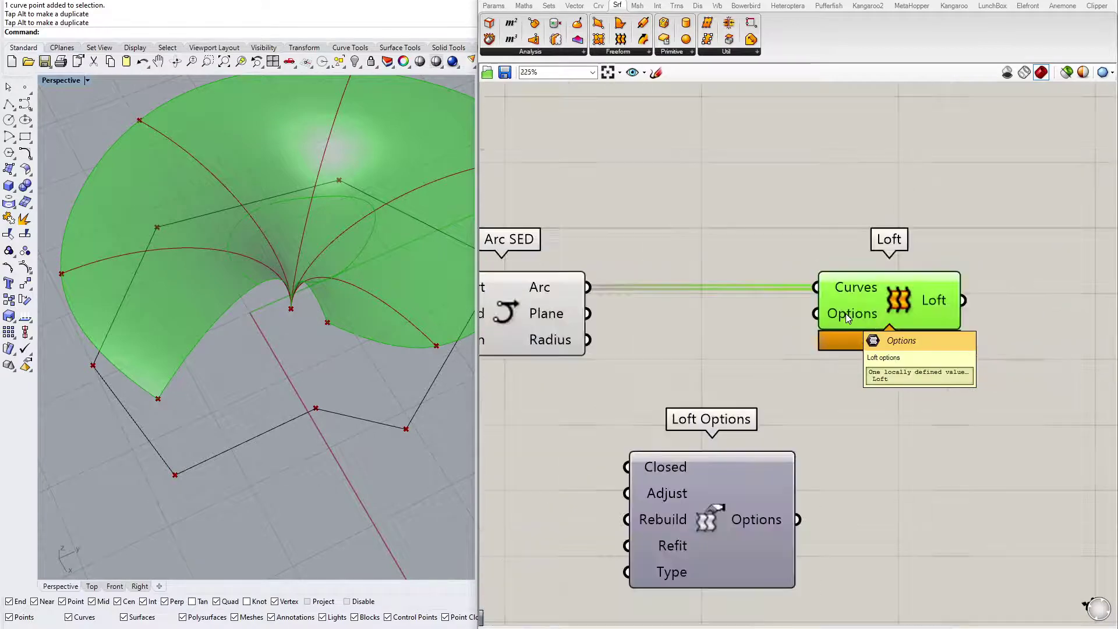
pyautogui.rightClick(848, 314)
pyautogui.moveTo(913, 418)
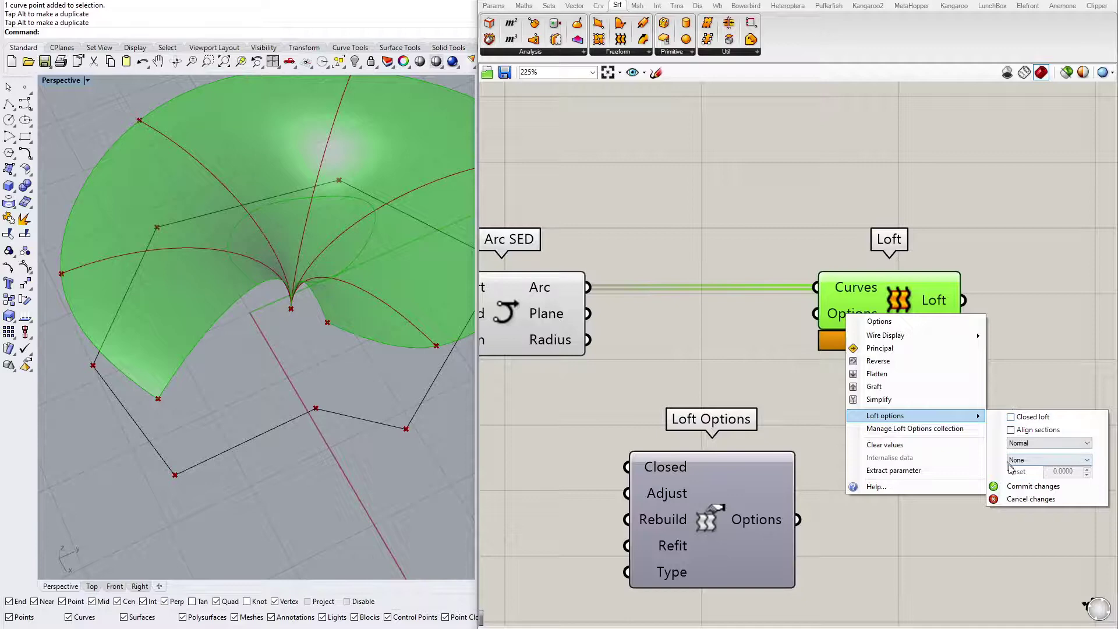
pyautogui.click(1011, 417)
pyautogui.click(1038, 444)
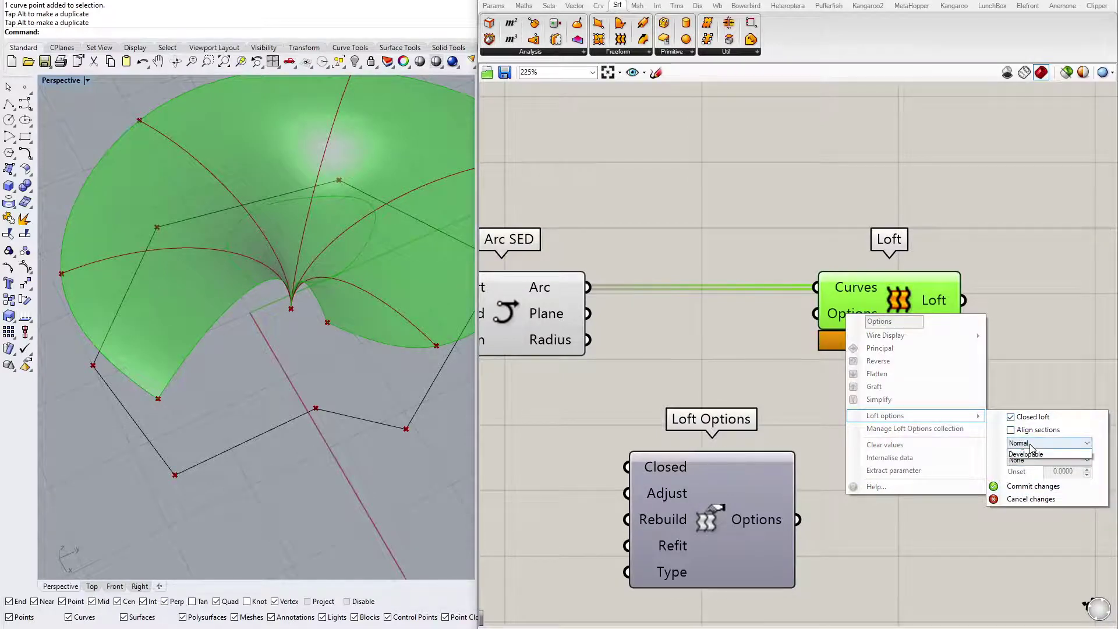
pyautogui.click(1039, 447)
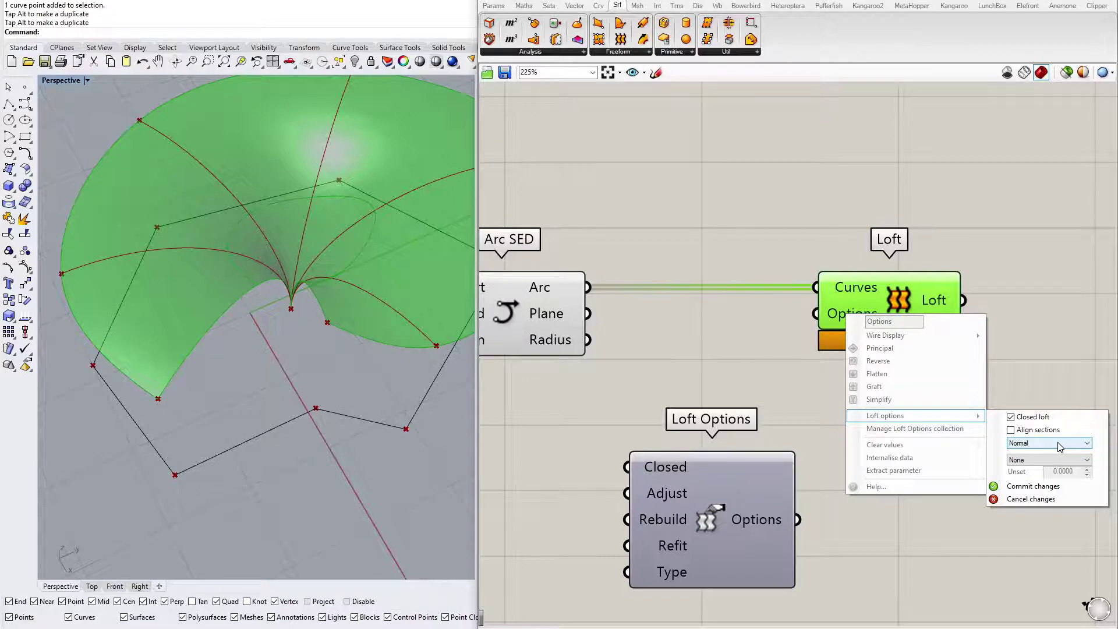
pyautogui.click(1059, 445)
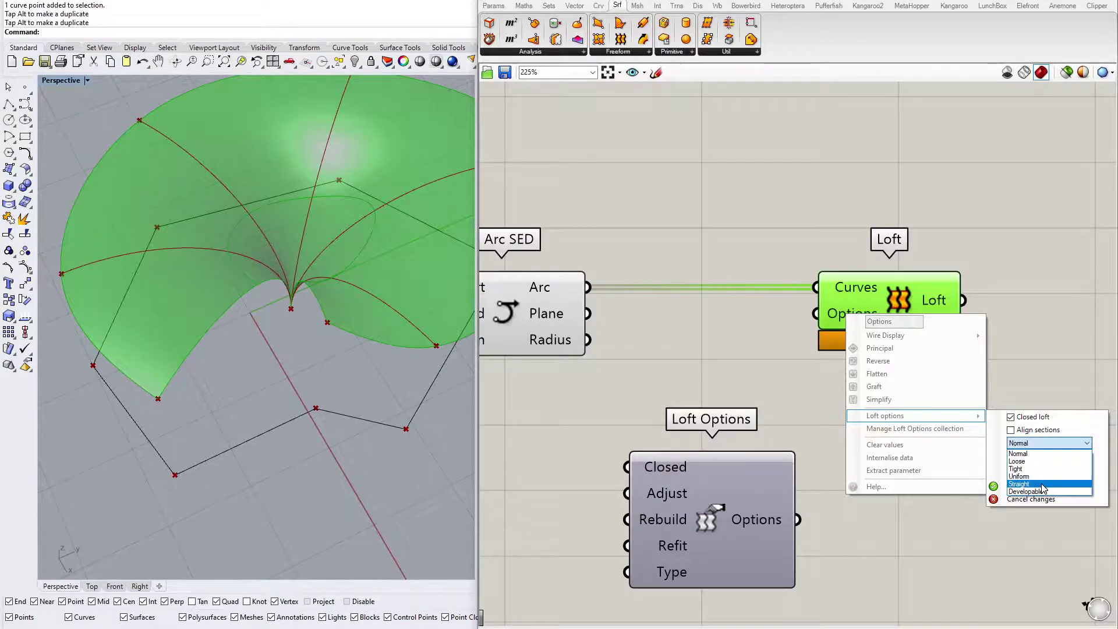
pyautogui.click(1042, 484)
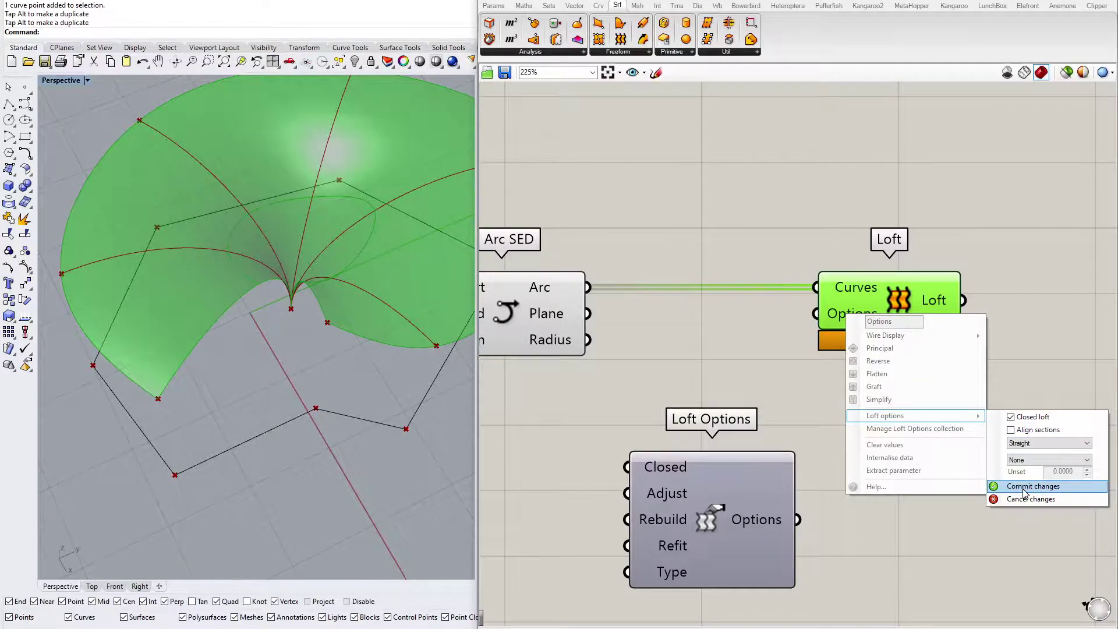
pyautogui.click(1025, 489)
# Delete the unused Loft Options component.
pyautogui.moveTo(320, 316); pyautogui.dragTo(326, 350, button='right')
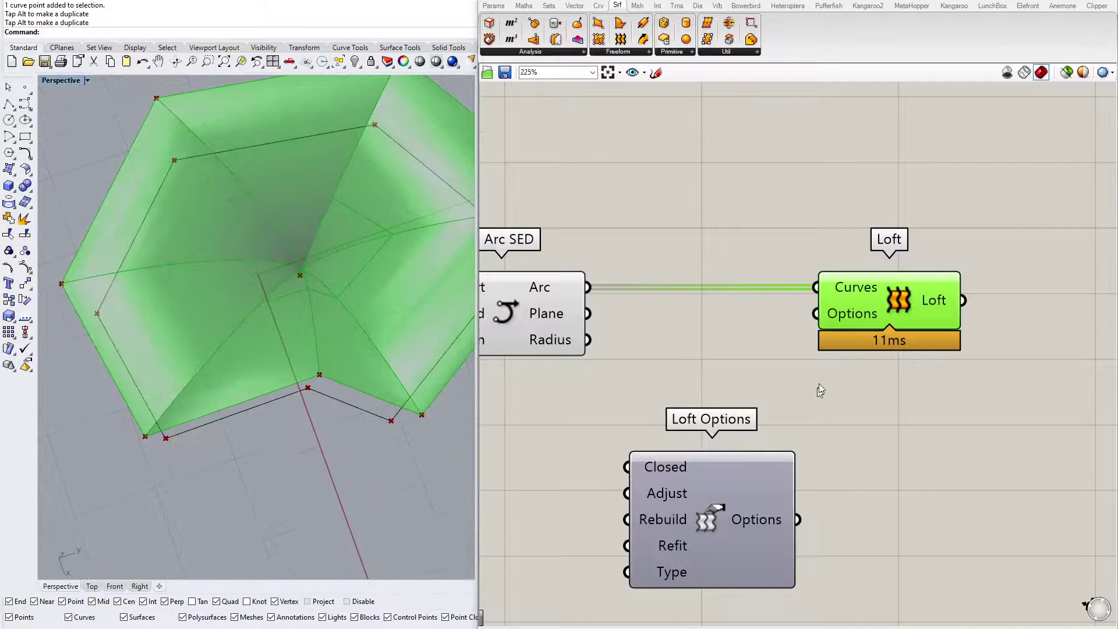
pyautogui.click(695, 526)
pyautogui.press('Delete')
# Show the base polyline's control points (F10) and drag one vertex to reshape the canopy.
pyautogui.click(334, 386)
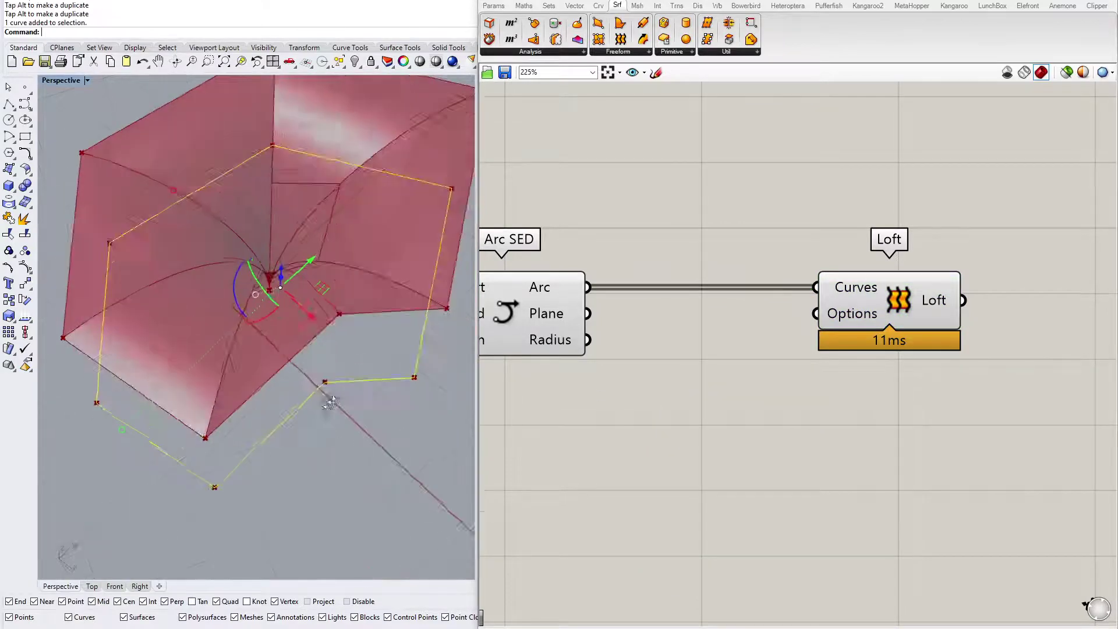
pyautogui.scroll(-3, 334, 387)
pyautogui.click(340, 370)
pyautogui.click(341, 382)
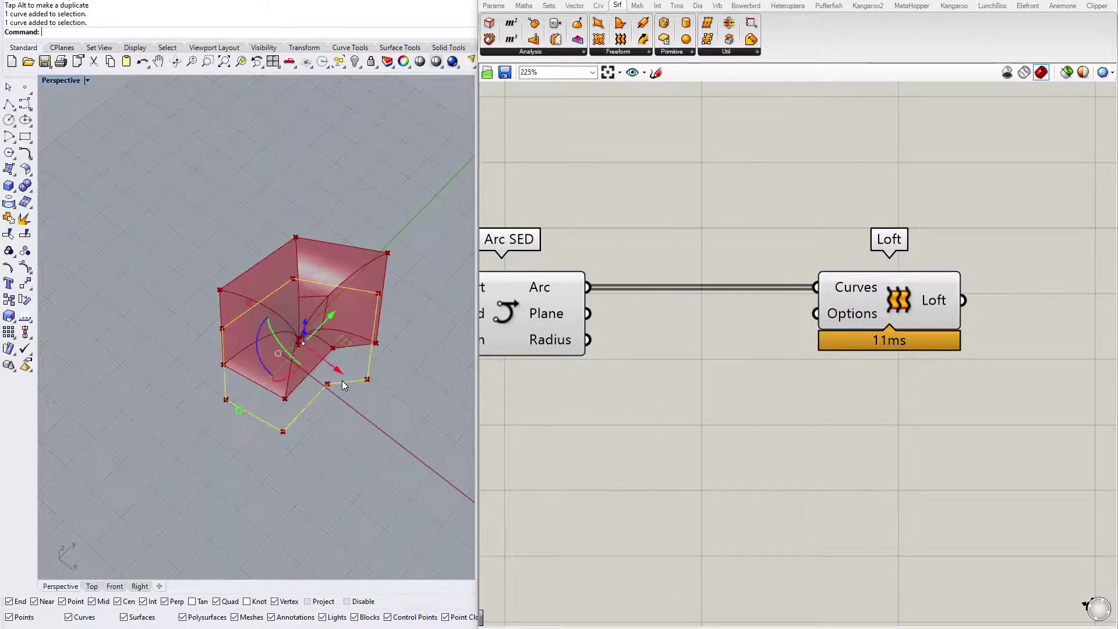
pyautogui.scroll(2, 336, 391)
pyautogui.press('F10')
pyautogui.click(325, 381)
pyautogui.moveTo(351, 384); pyautogui.dragTo(375, 416)
pyautogui.moveTo(376, 416); pyautogui.dragTo(403, 384, button='right')
pyautogui.click(410, 470)
# Select two vertices of the lower polyline and drag them down and left to reshape the canopy.
pyautogui.moveTo(313, 426); pyautogui.dragTo(413, 442, button='right')
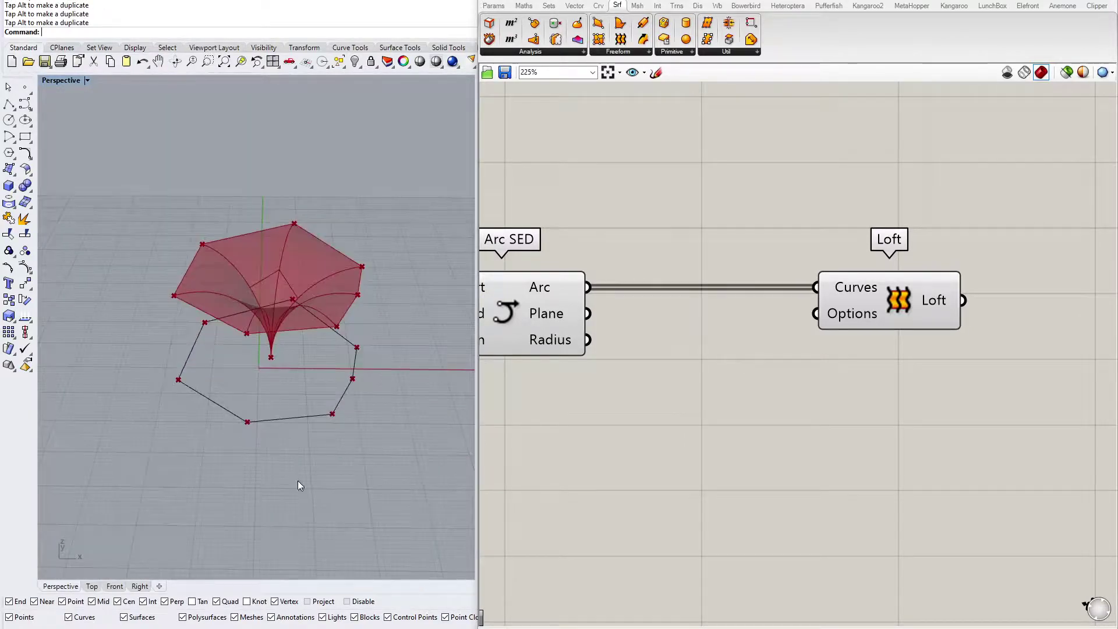
pyautogui.click(221, 400)
pyautogui.moveTo(116, 347); pyautogui.dragTo(248, 456)
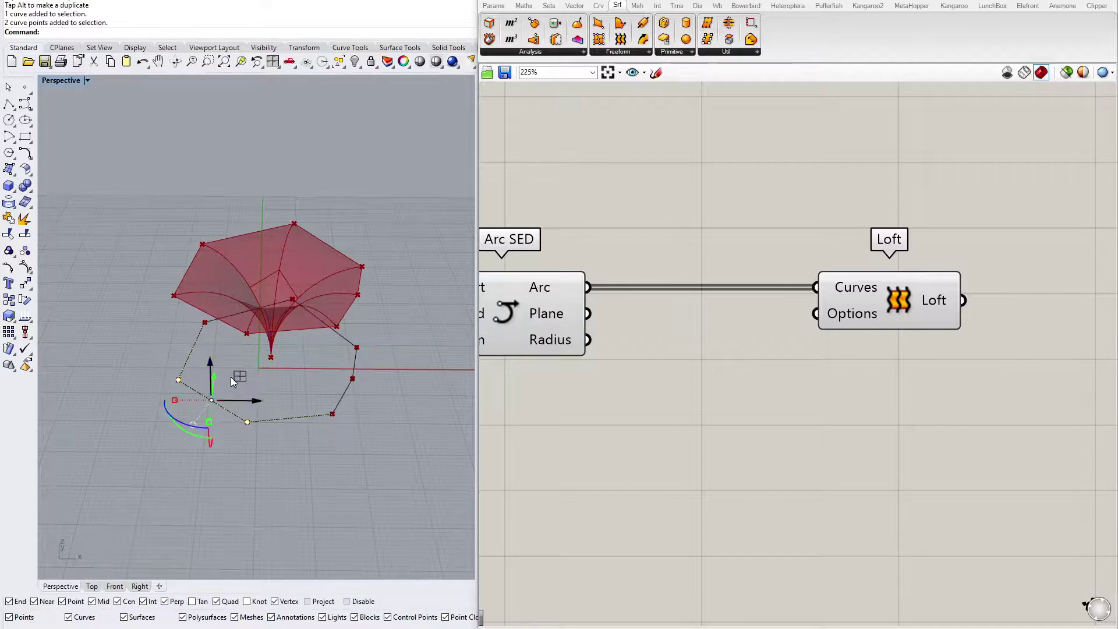
pyautogui.moveTo(231, 377); pyautogui.dragTo(241, 466, button='right')
pyautogui.moveTo(238, 355); pyautogui.dragTo(242, 329)
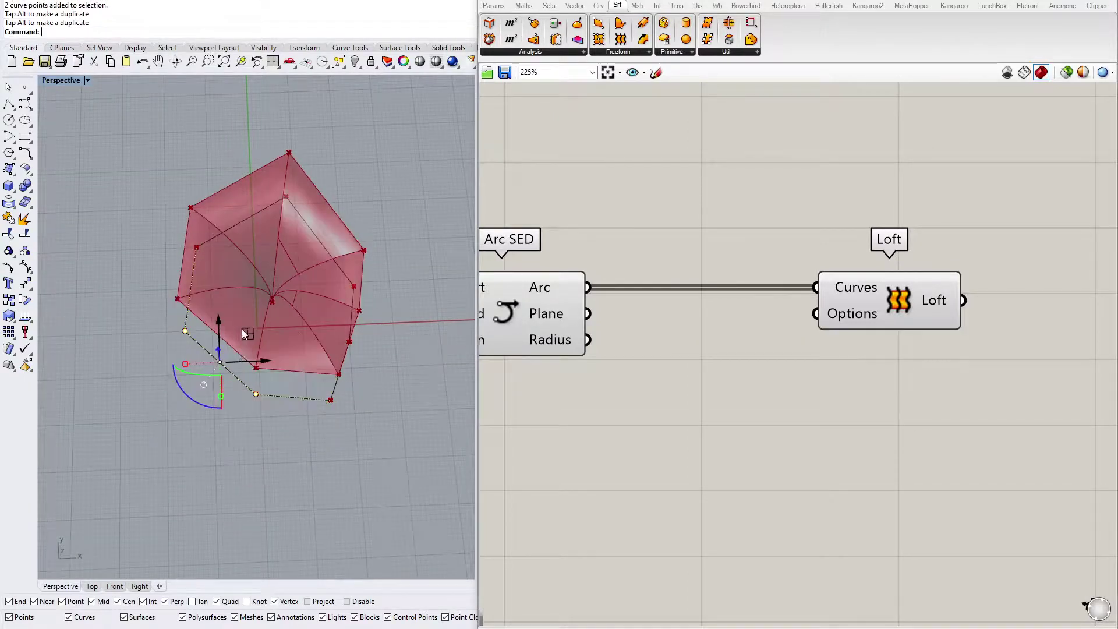
pyautogui.moveTo(242, 330); pyautogui.dragTo(199, 389, button='right')
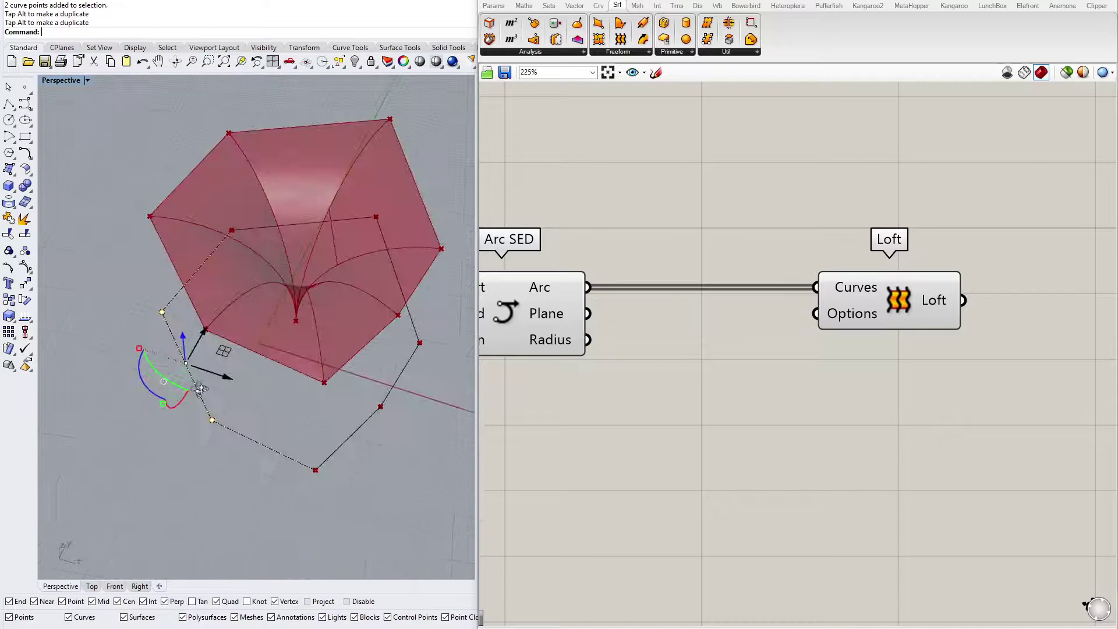
pyautogui.moveTo(225, 351); pyautogui.dragTo(212, 360)
pyautogui.click(438, 365)
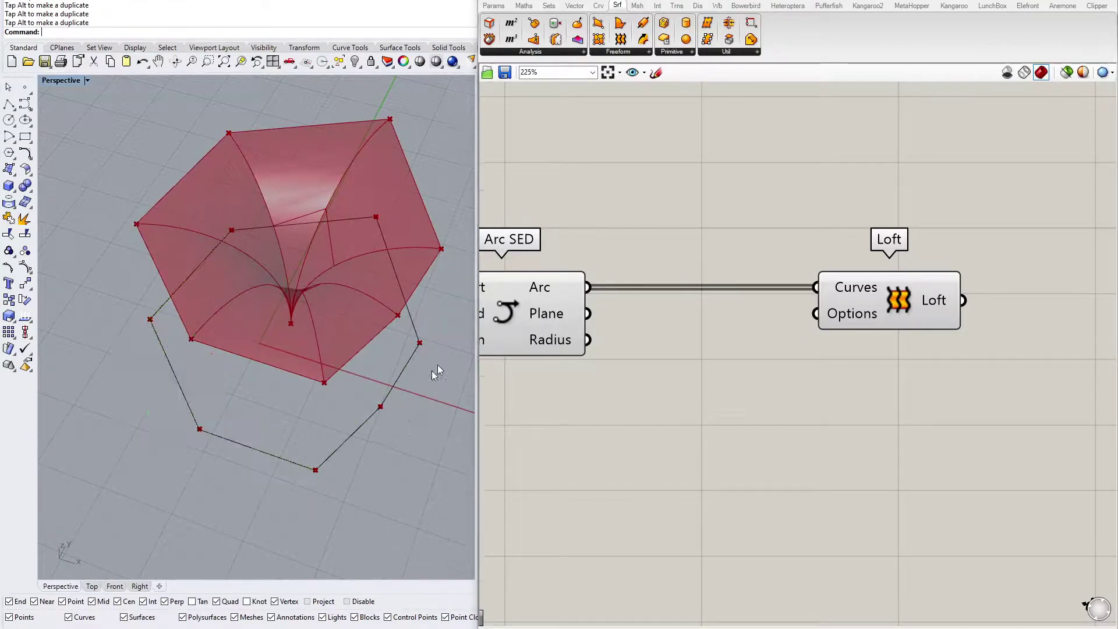
pyautogui.scroll(-4, 437, 364)
pyautogui.scroll(-5, 868, 361)
# Turn off preview for the intermediate components so only the canopy shows.
pyautogui.moveTo(884, 254); pyautogui.dragTo(587, 486)
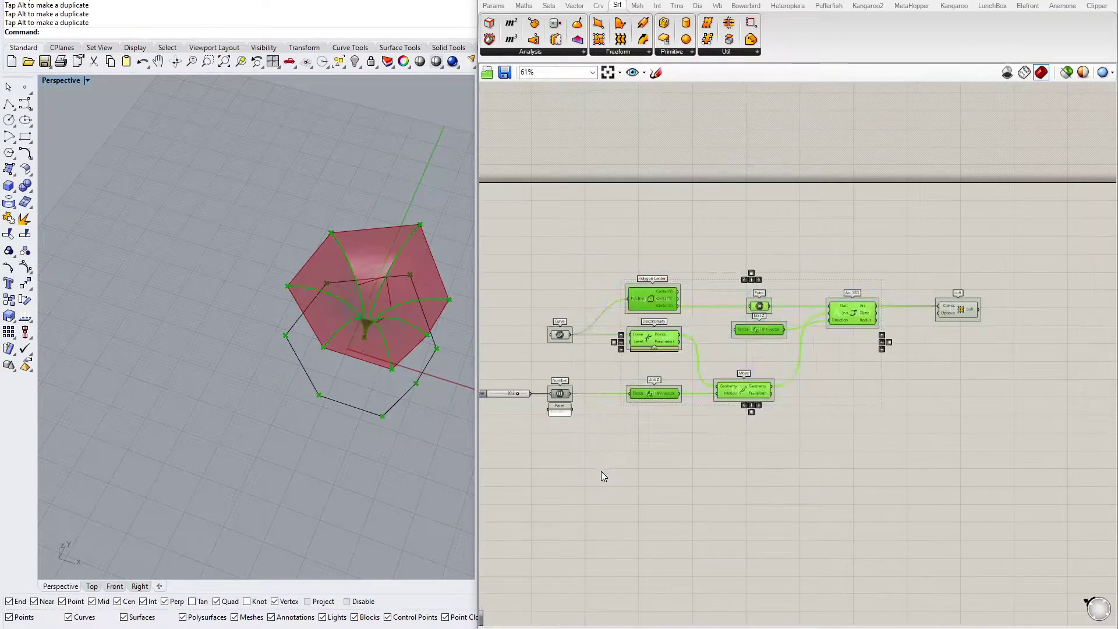
pyautogui.middleClick(601, 471)
pyautogui.click(640, 437)
# Set the height slider to 18.3.
pyautogui.scroll(3, 655, 420)
pyautogui.moveTo(581, 439); pyautogui.dragTo(815, 383, button='right')
pyautogui.scroll(3, 605, 329)
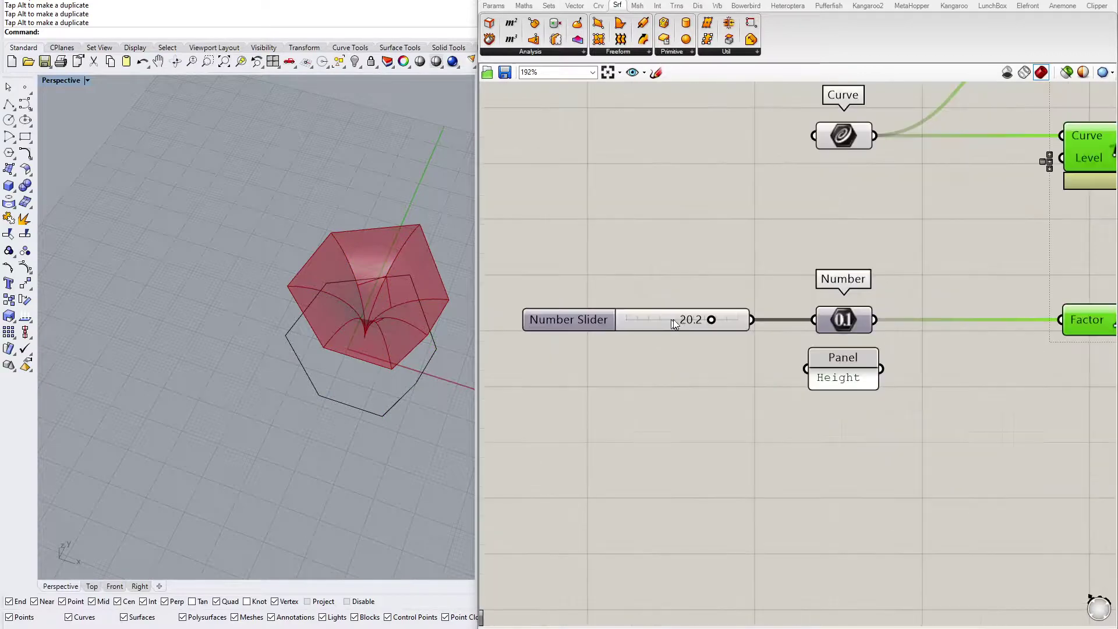
pyautogui.moveTo(710, 320)
pyautogui.mouseDown()
pyautogui.moveTo(665, 320)
pyautogui.moveTo(701, 321)
pyautogui.mouseUp()
pyautogui.moveTo(349, 431); pyautogui.dragTo(368, 361, button='right')
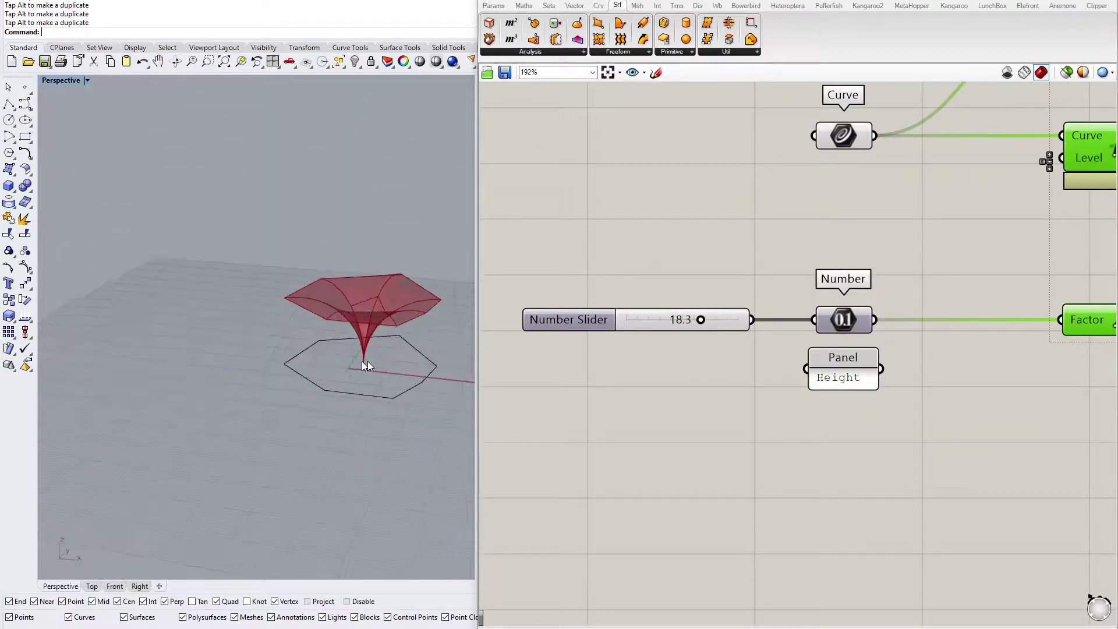
pyautogui.scroll(-4, 780, 351)
# Align the Curve component and move the whole definition up and right to tidy the canvas.
pyautogui.moveTo(995, 329); pyautogui.dragTo(816, 312, button='right')
pyautogui.scroll(2, 631, 278)
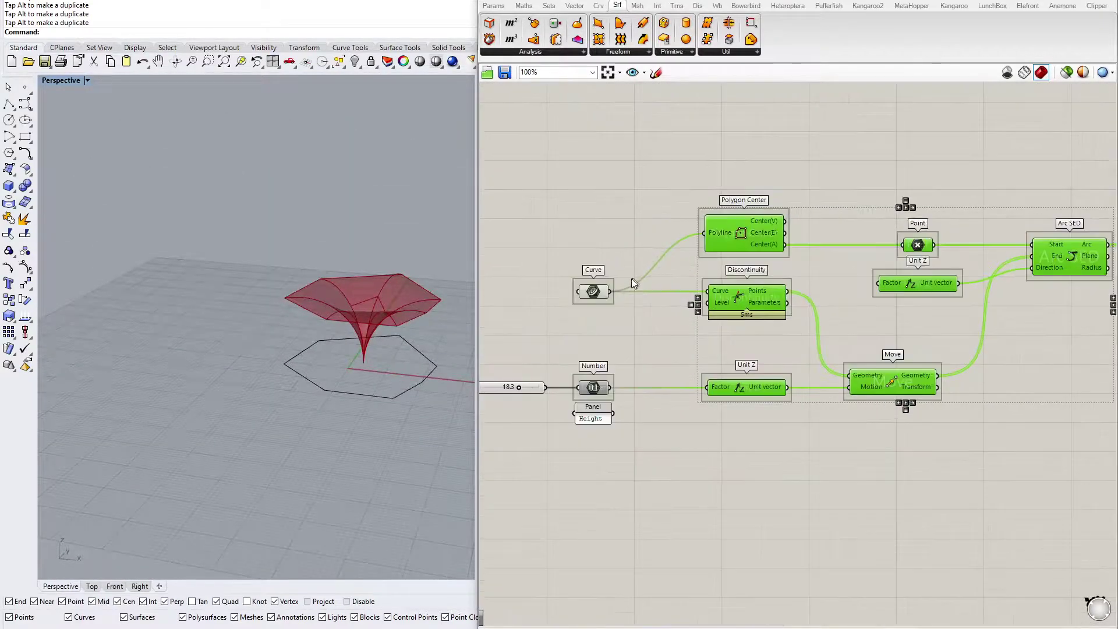
pyautogui.click(596, 248)
pyautogui.moveTo(593, 291); pyautogui.dragTo(593, 234)
pyautogui.scroll(-3, 593, 234)
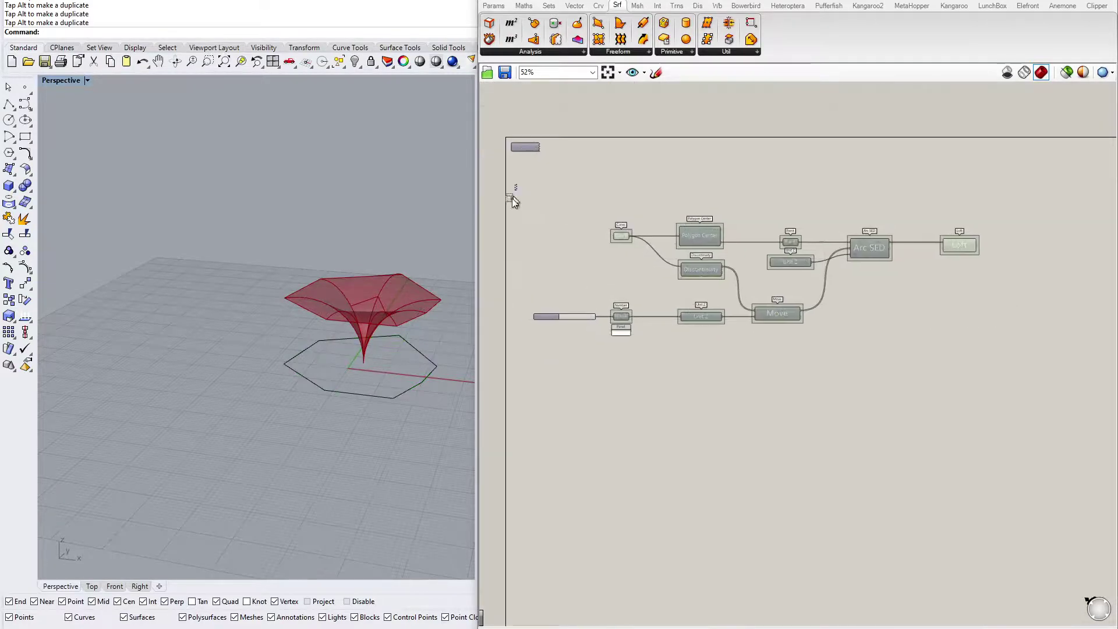
pyautogui.moveTo(512, 198); pyautogui.dragTo(1019, 395)
pyautogui.moveTo(875, 248); pyautogui.dragTo(890, 228)
pyautogui.click(916, 256)
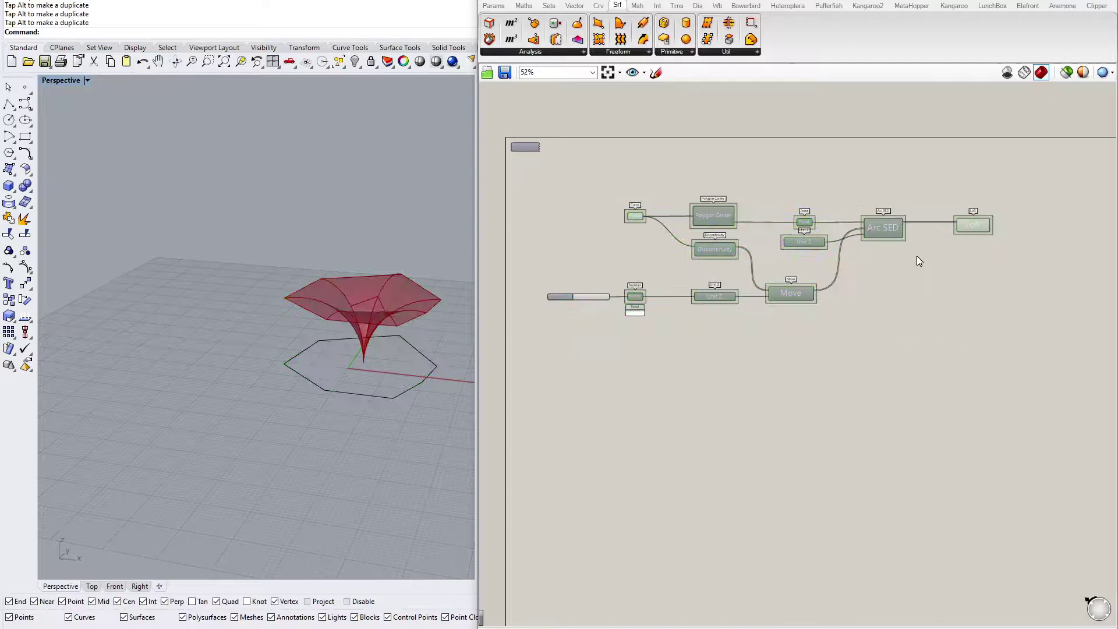
pyautogui.scroll(2, 804, 243)
pyautogui.moveTo(804, 243); pyautogui.dragTo(851, 271, button='right')
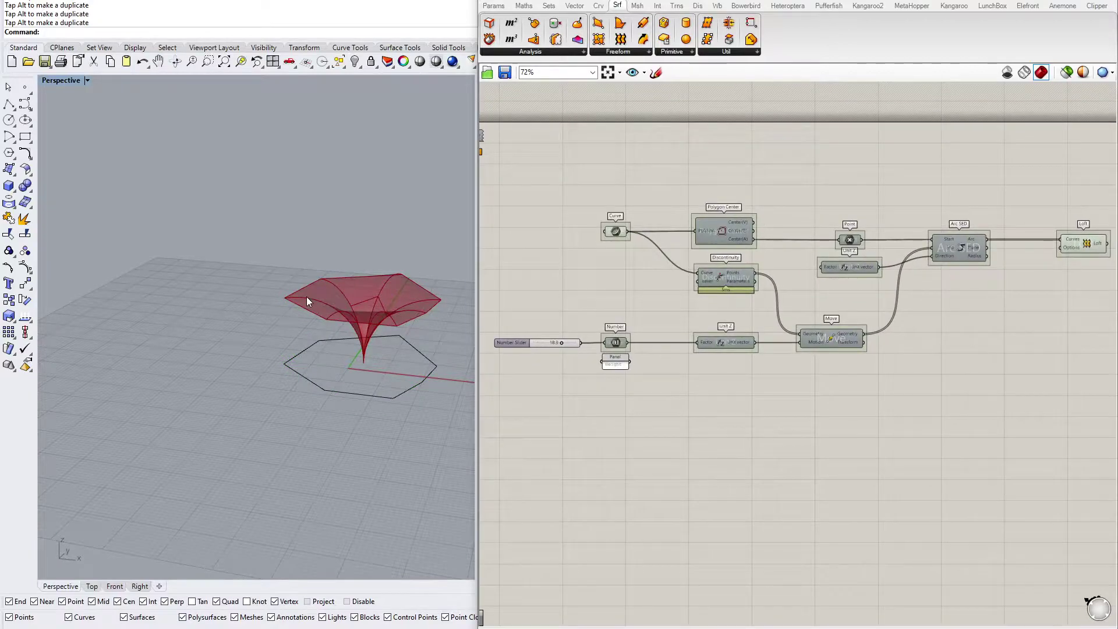